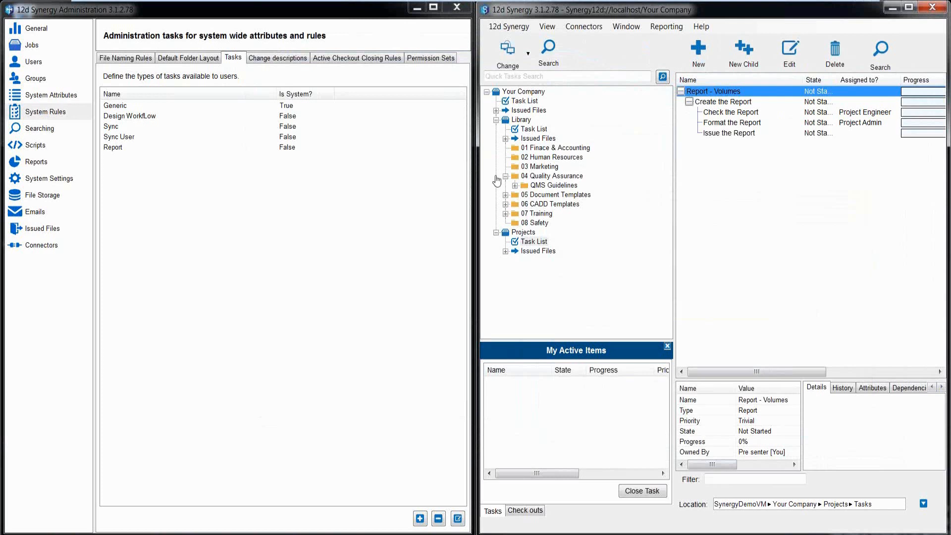
Create a job named Job Templates under Library, always displaying its parent, with the description "Holds Job Templates".
click(521, 120)
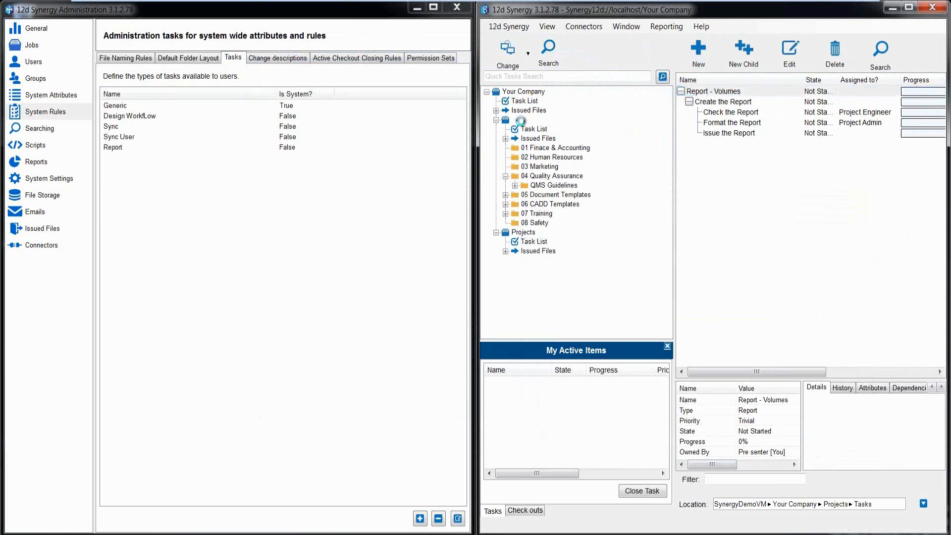
click(591, 55)
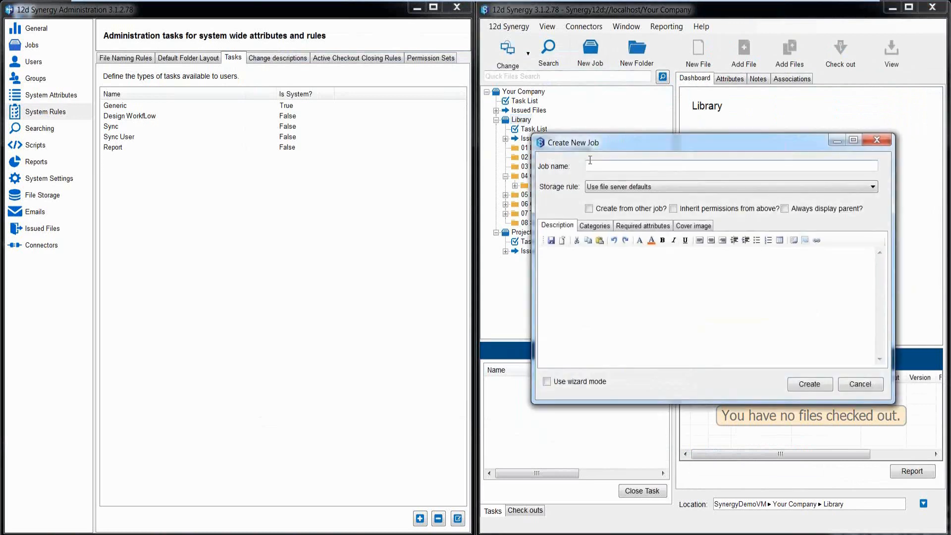
text(Job Templates)
click(785, 209)
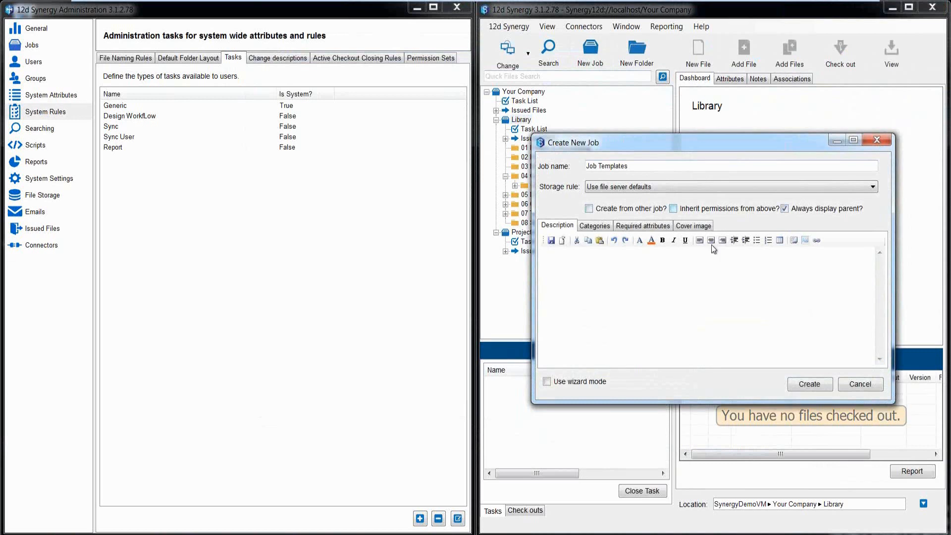
click(587, 290)
text(Holds Job Templates)
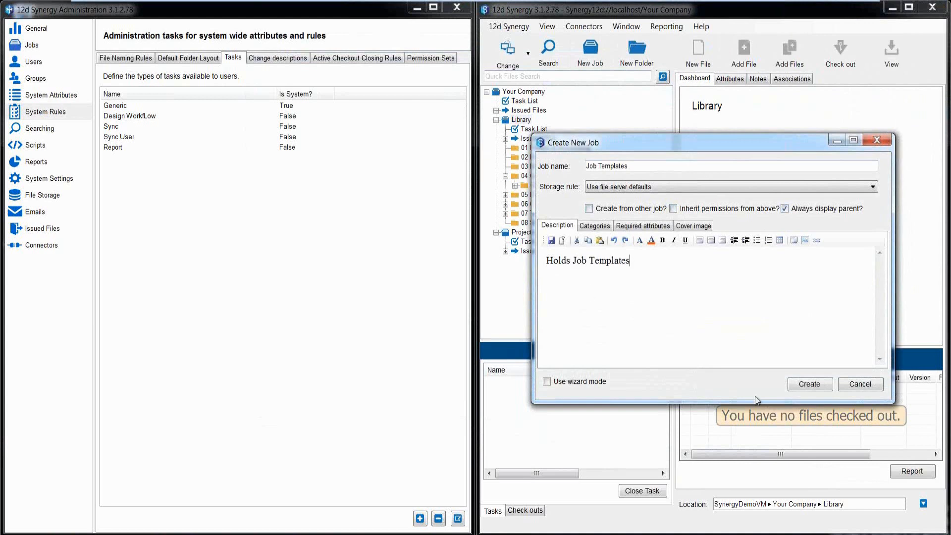
click(803, 386)
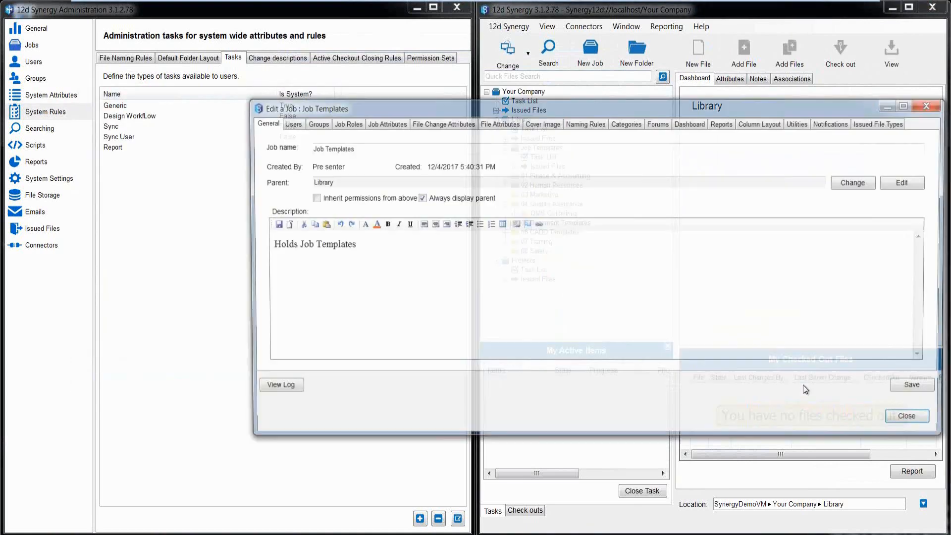
click(915, 420)
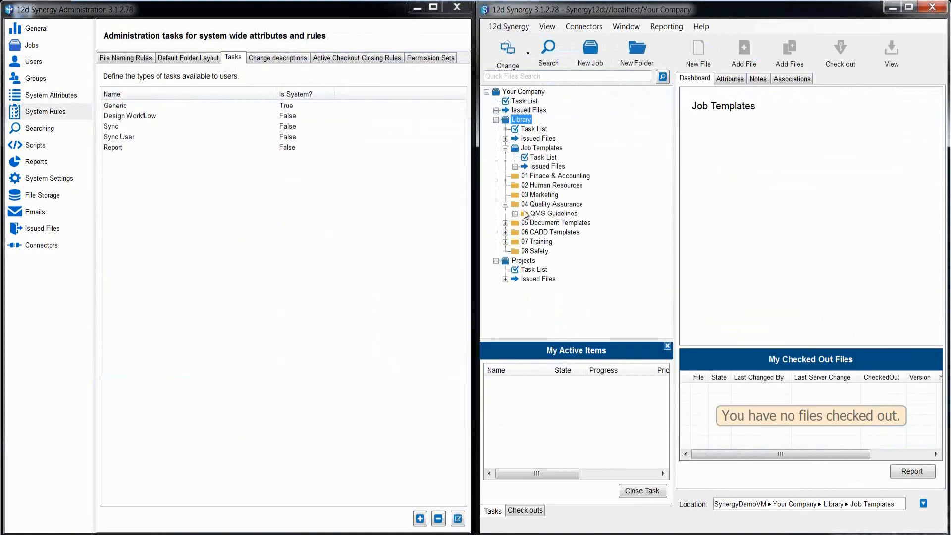
Create a job named Standard Job Template under Job Templates, always displaying its parent and without inheriting permissions from above.
click(528, 151)
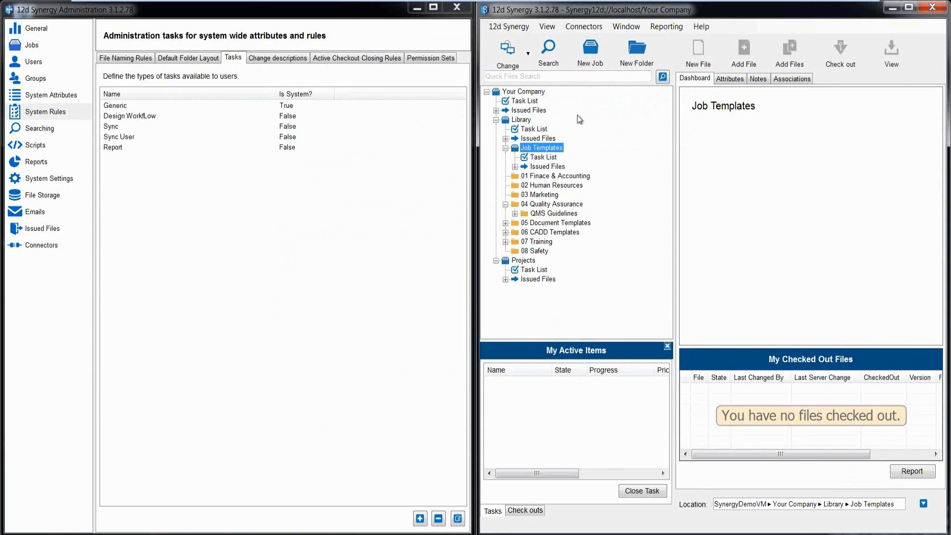
click(590, 48)
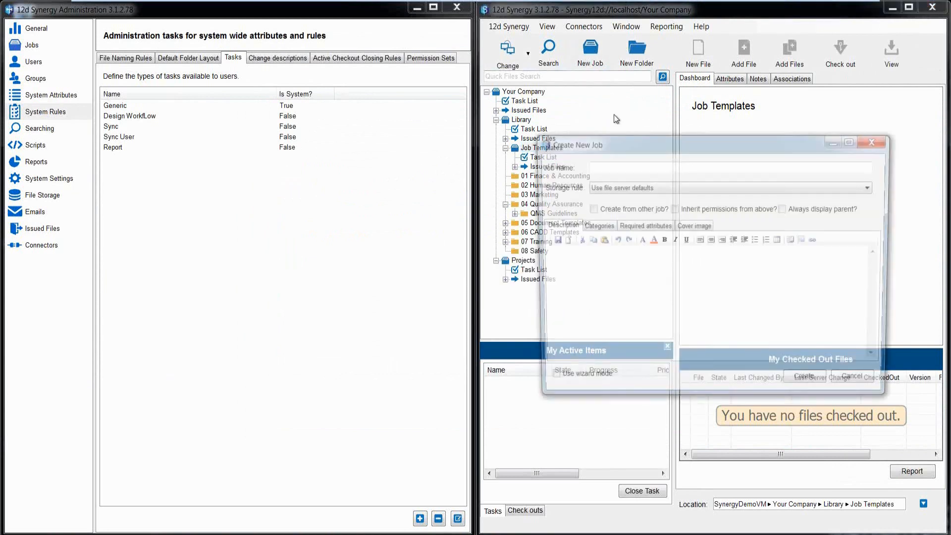
click(623, 171)
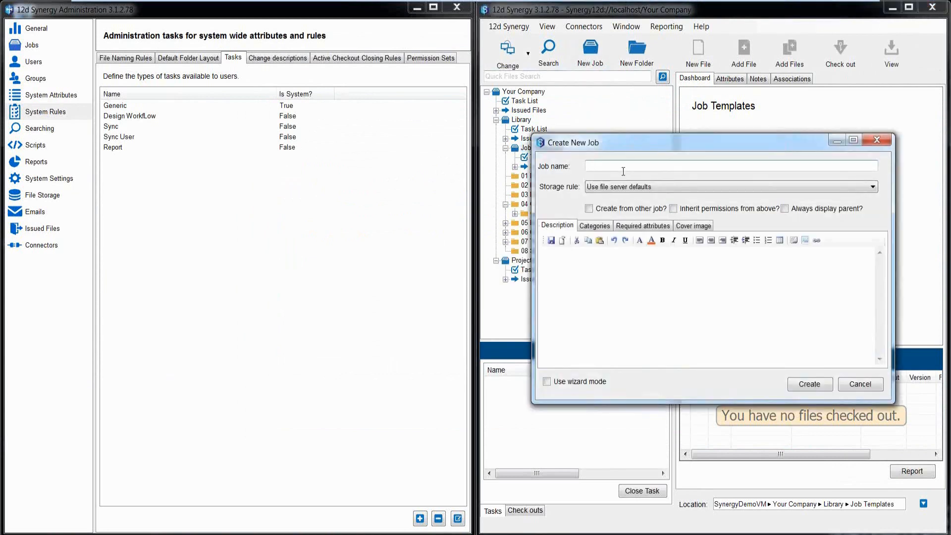
text(Standard Job Template)
click(673, 209)
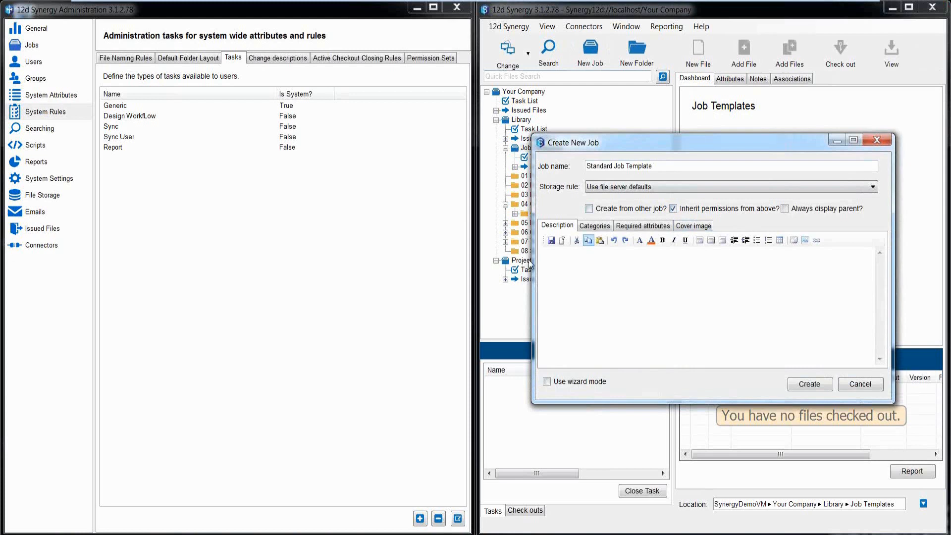
click(670, 210)
click(785, 210)
click(807, 385)
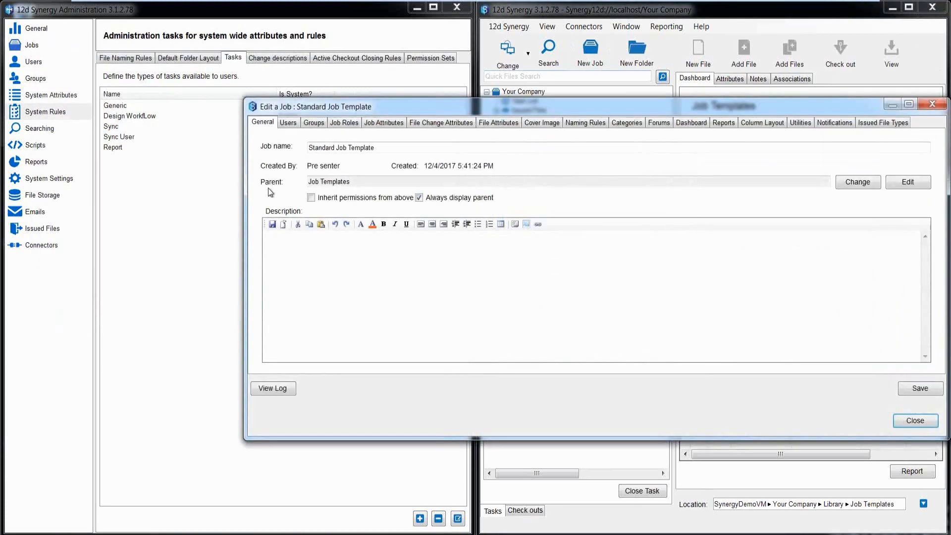
Give the All Users group the Data Reader permission set on Standard Job Template and save the job.
drag(451, 106, 376, 79)
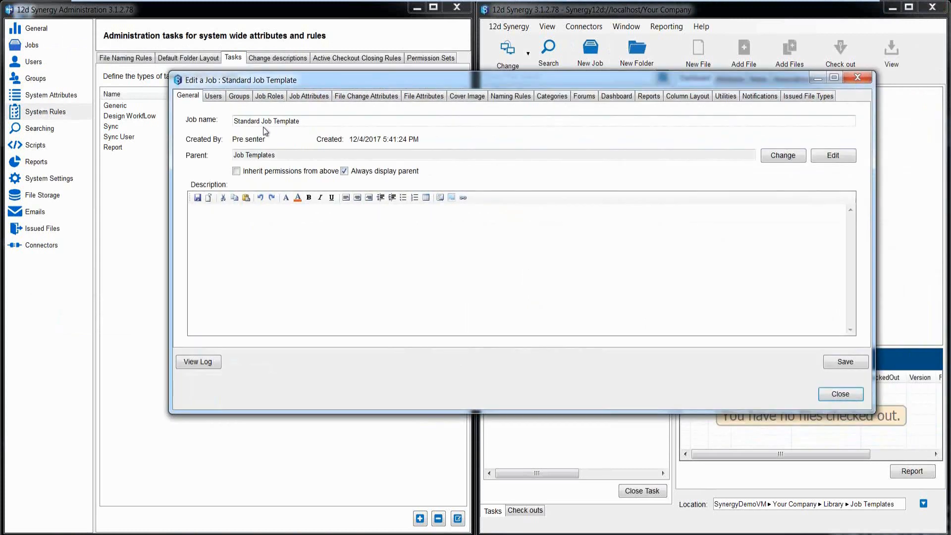
click(237, 96)
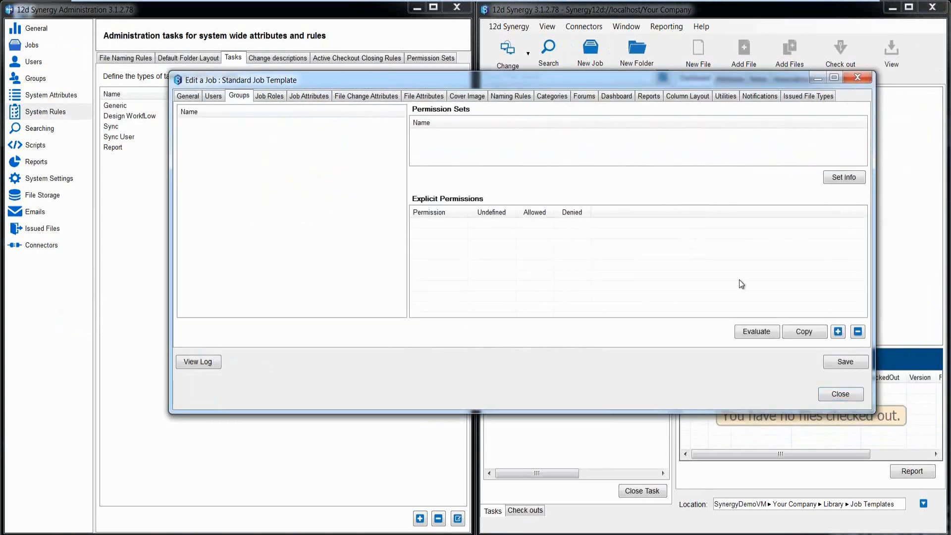
click(837, 331)
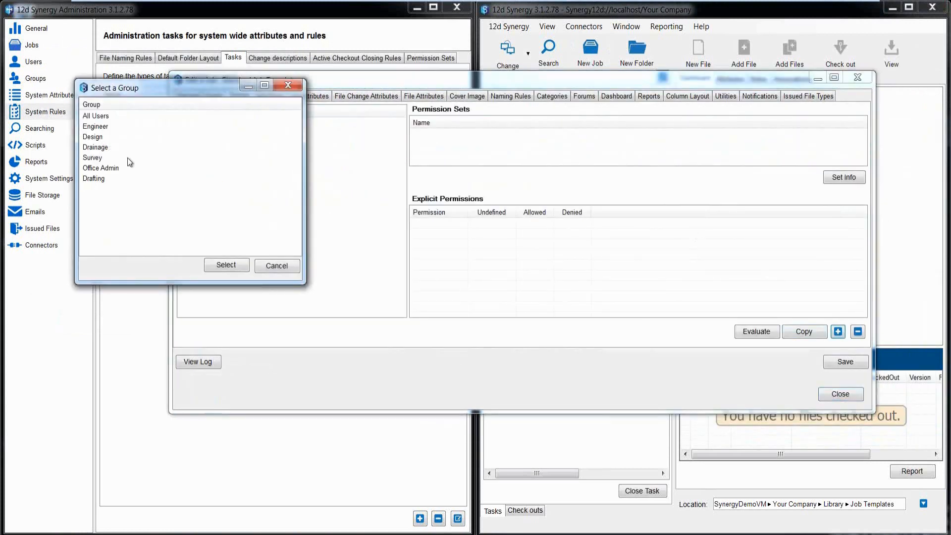
click(95, 117)
click(225, 265)
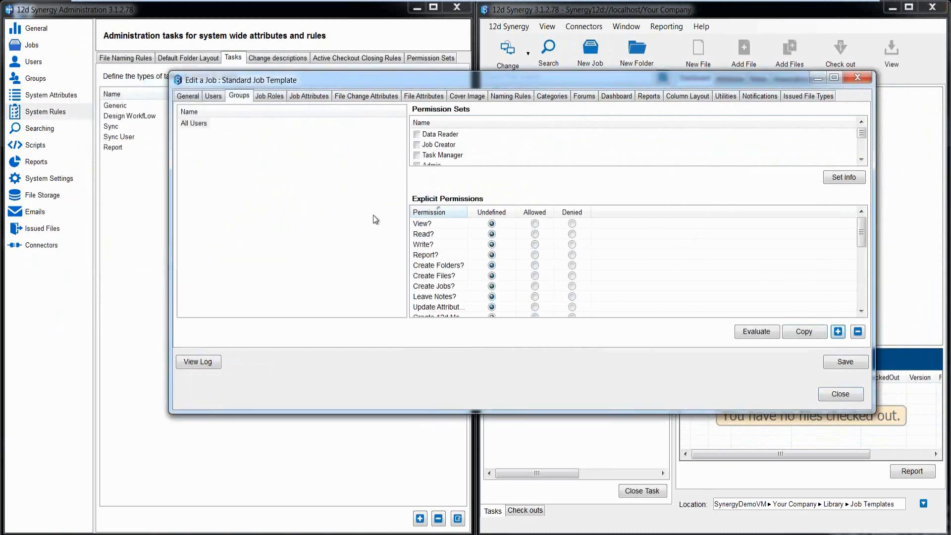
click(417, 134)
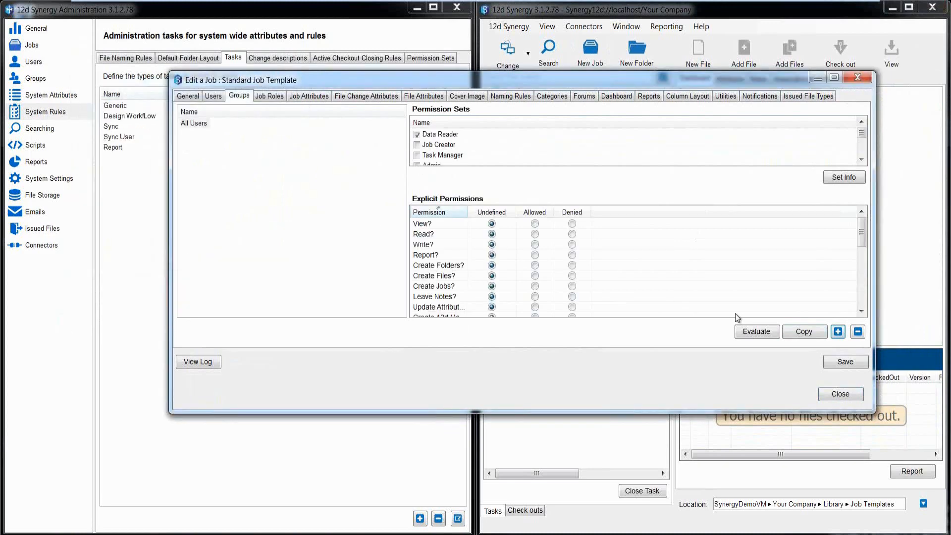
click(830, 363)
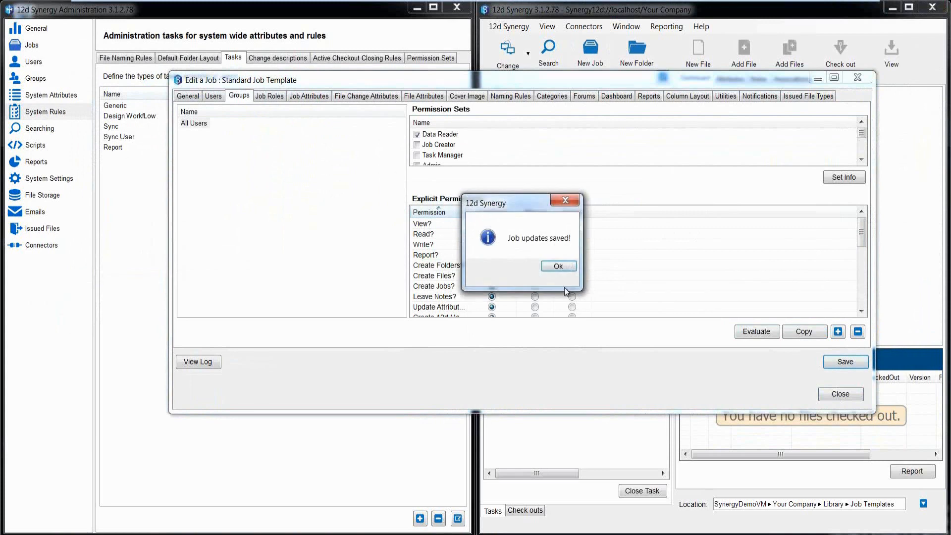
click(560, 266)
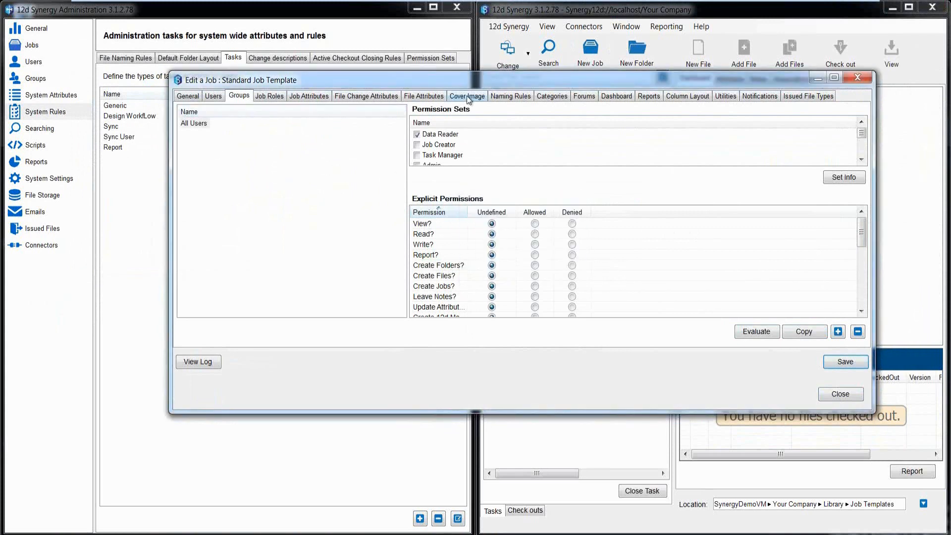
Add forums named General and Design to Standard Job Template and save the job.
click(578, 99)
click(818, 333)
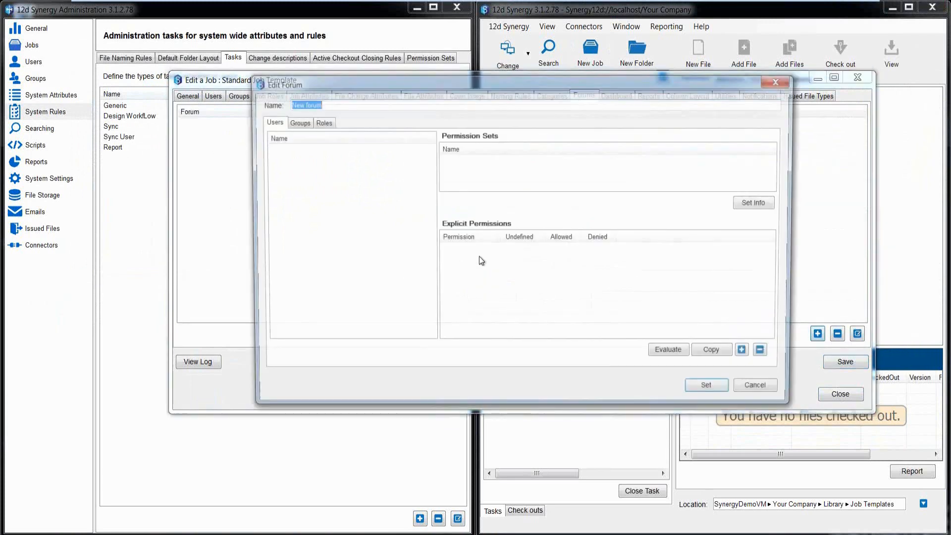
text(General)
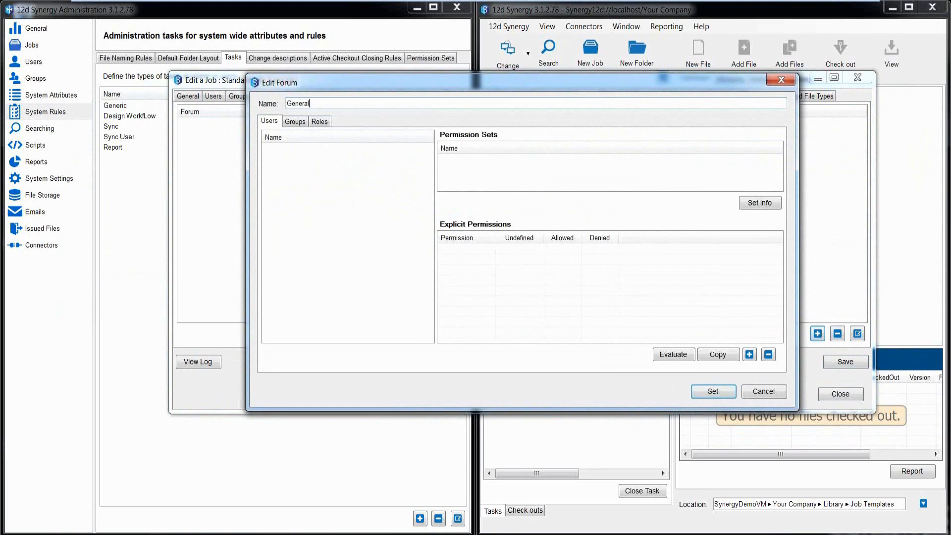
click(706, 389)
click(817, 334)
text(Design)
click(711, 391)
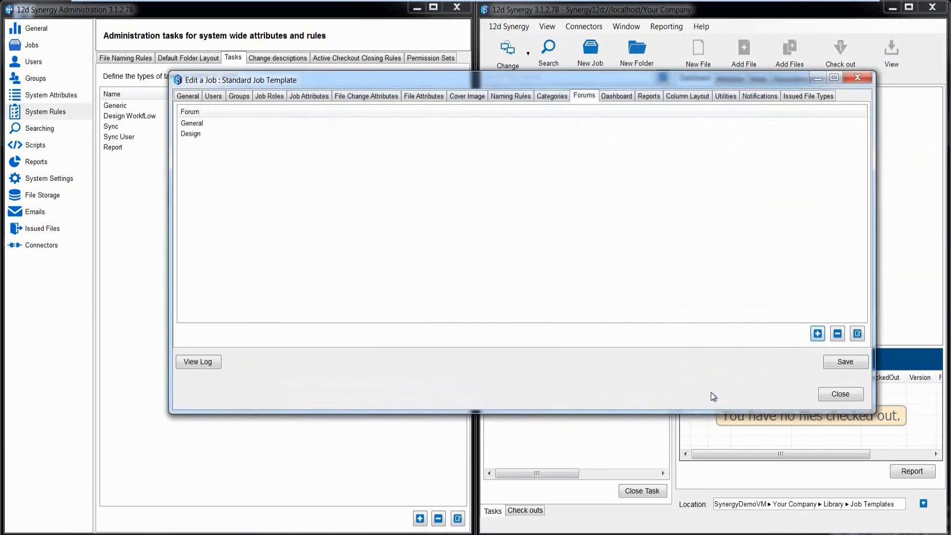
click(833, 364)
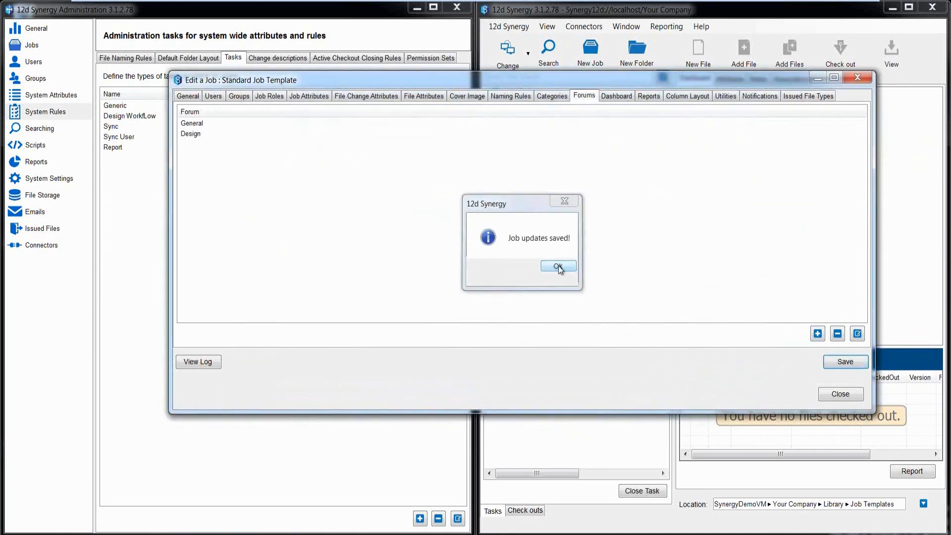
click(556, 265)
Add an issued file type named Client to Standard Job Template.
click(605, 97)
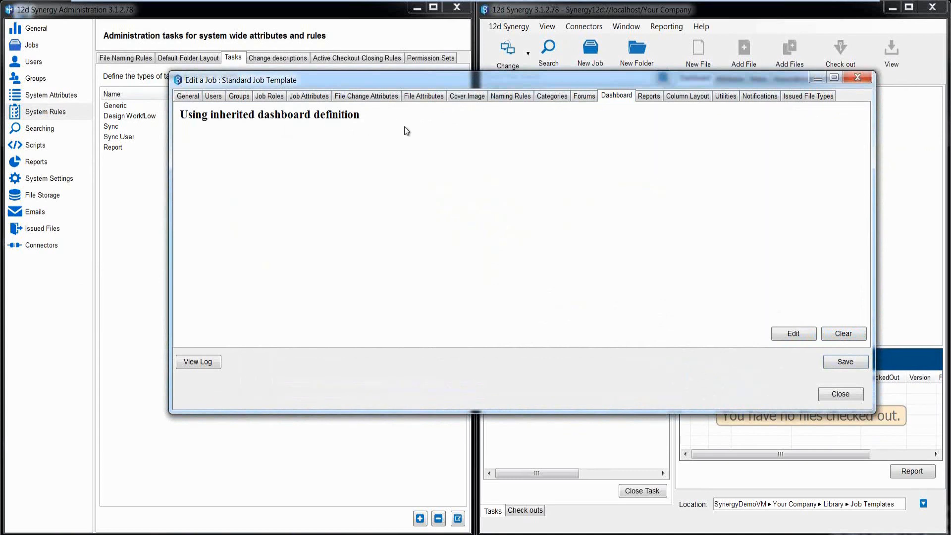
click(690, 99)
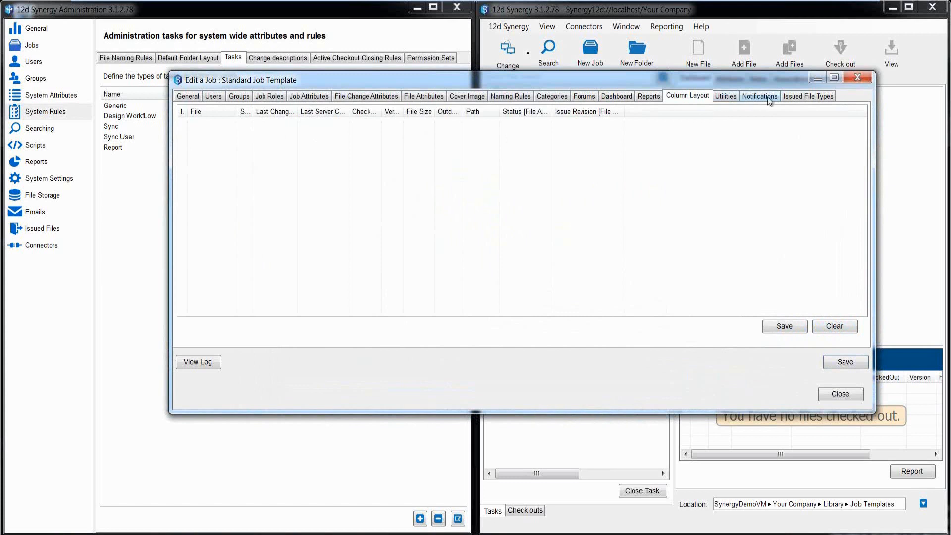
click(788, 98)
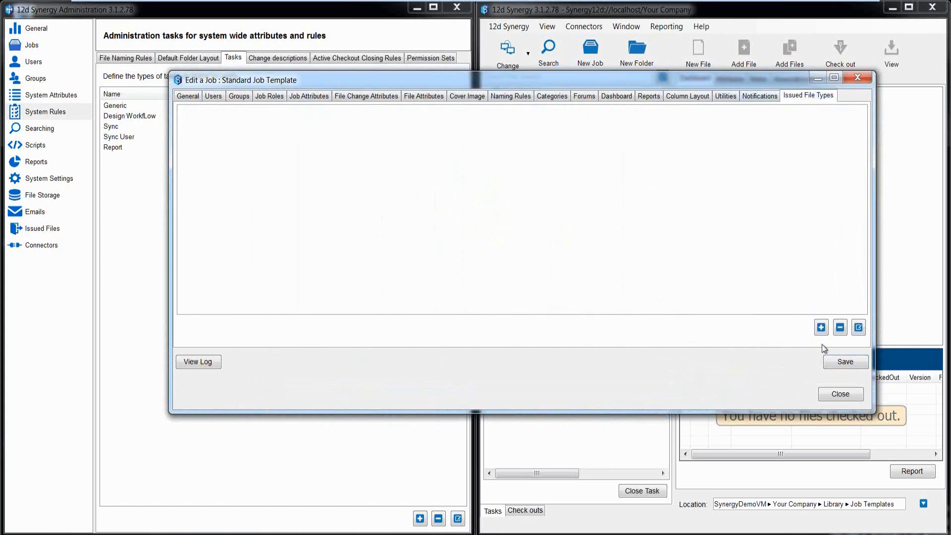
click(821, 328)
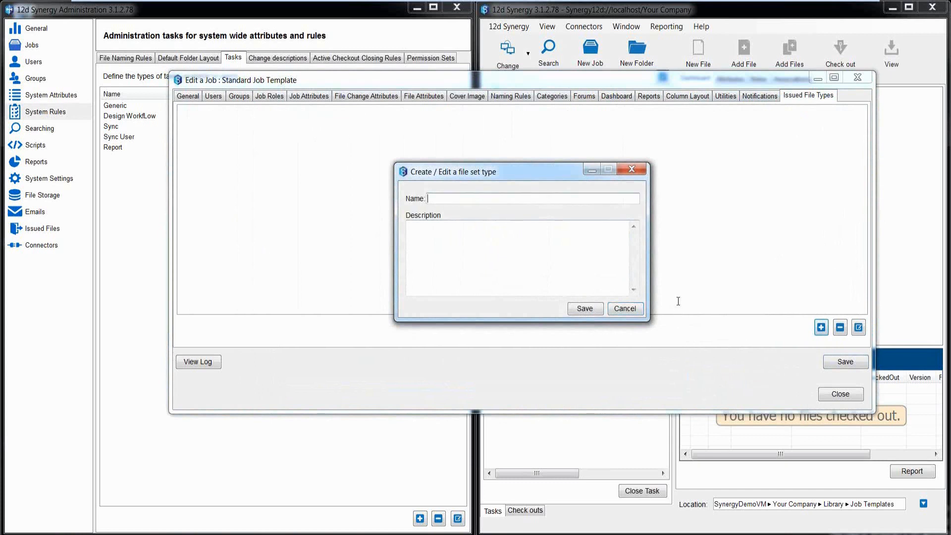
text(Client)
key(BackSpace)
key(BackSpace)
key(BackSpace)
key(BackSpace)
key(BackSpace)
text(lient)
click(576, 308)
Add issued file types named Contractors and Other to Standard Job Template, then save and close the job.
click(821, 328)
text(Contracto)
click(576, 310)
click(821, 328)
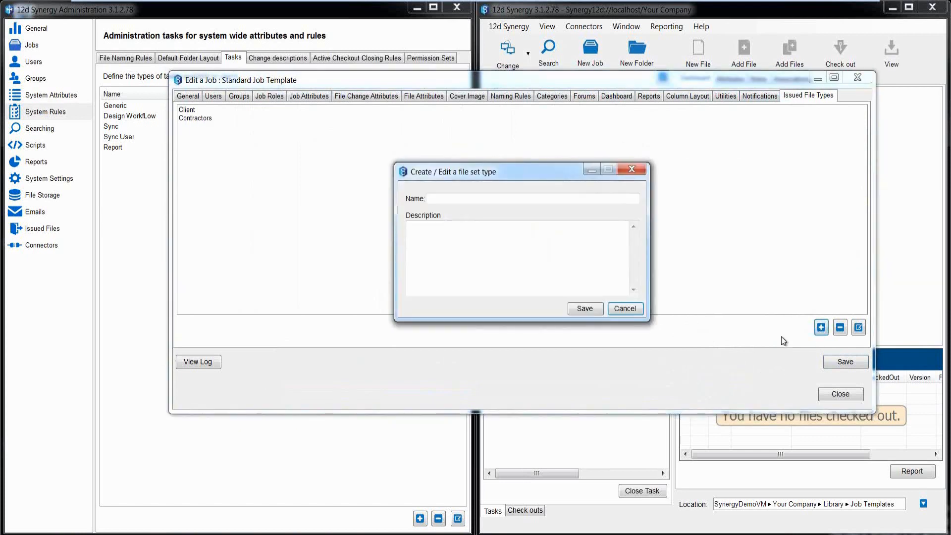
click(434, 198)
text(Other)
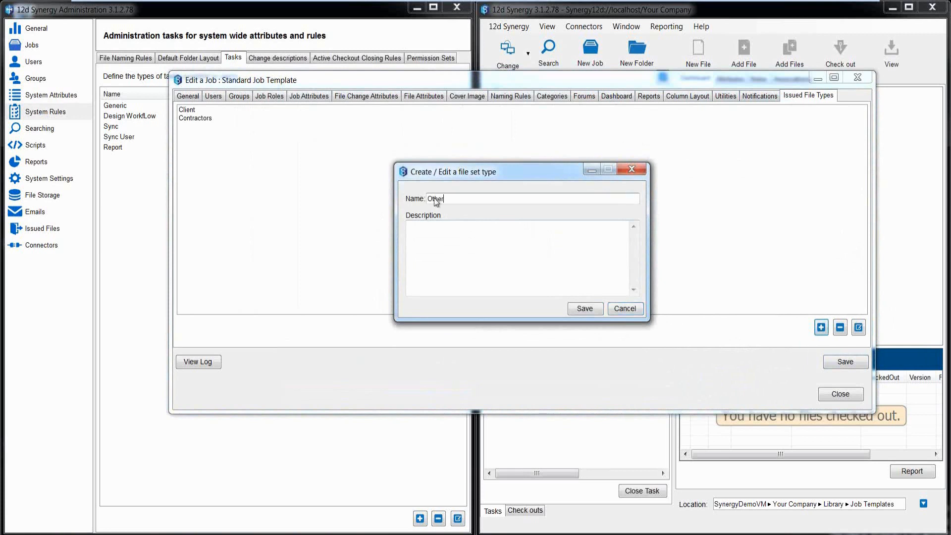
click(584, 310)
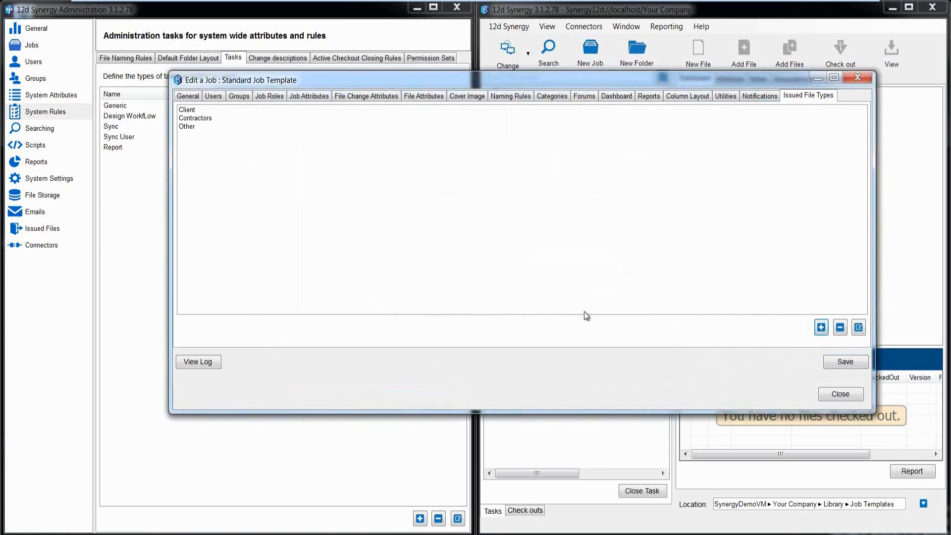
click(849, 362)
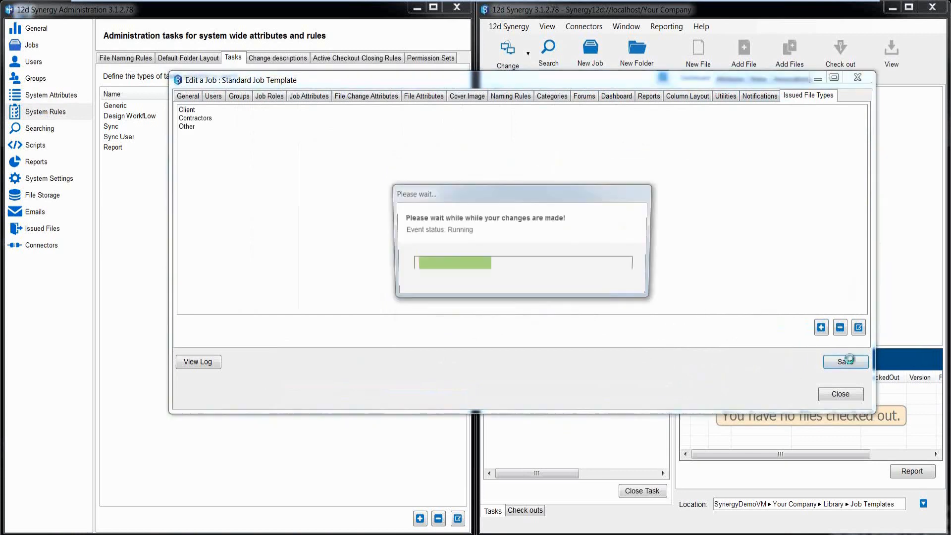
click(556, 264)
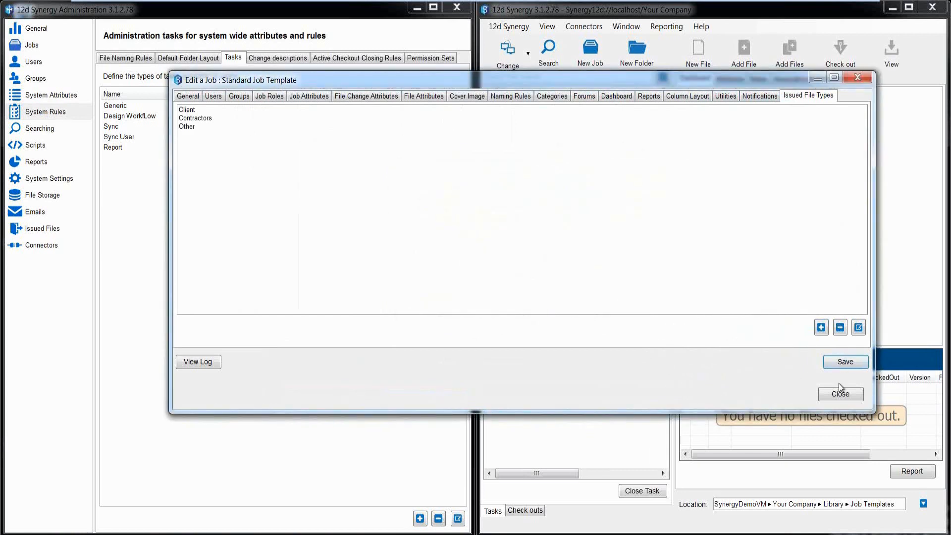
click(839, 393)
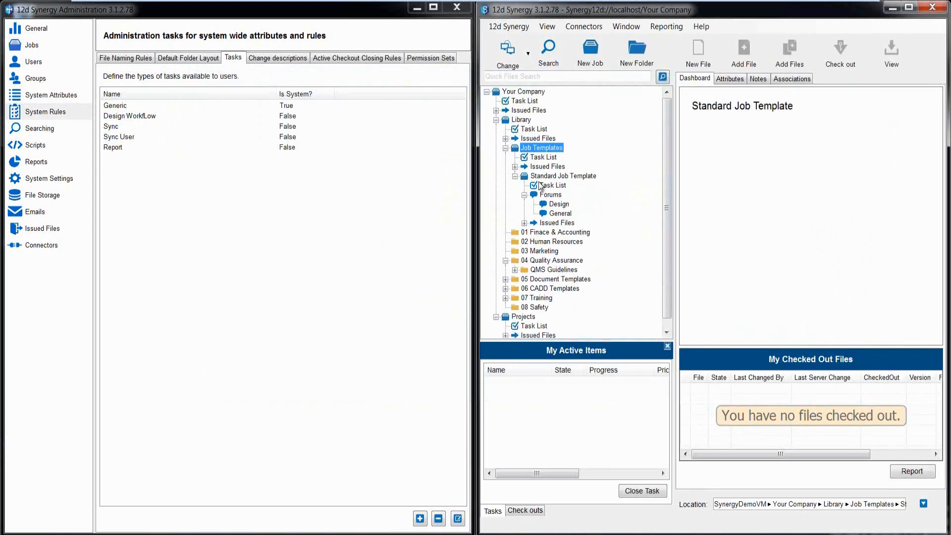
Review the Issued Files and Forums branches of Standard Job Template, and return to the Job Templates job.
click(540, 178)
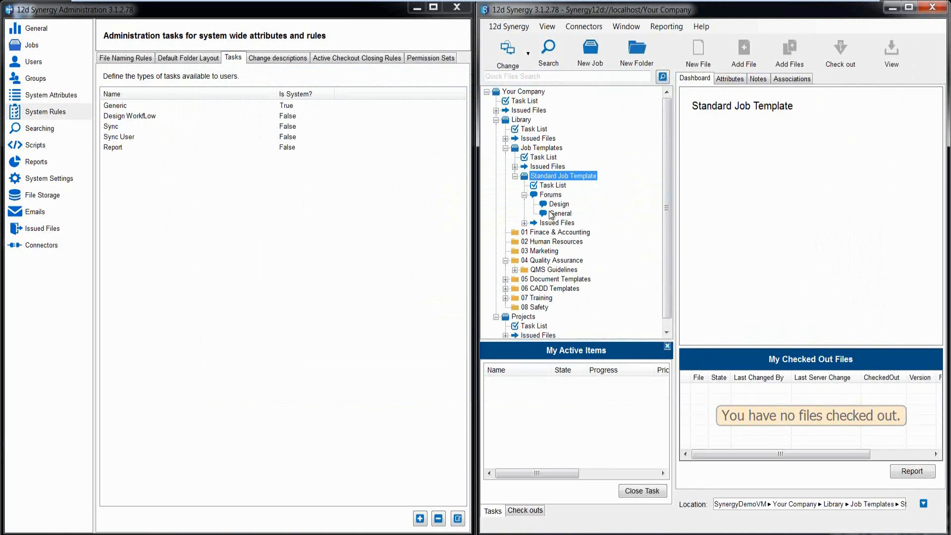
click(524, 222)
click(524, 223)
click(524, 195)
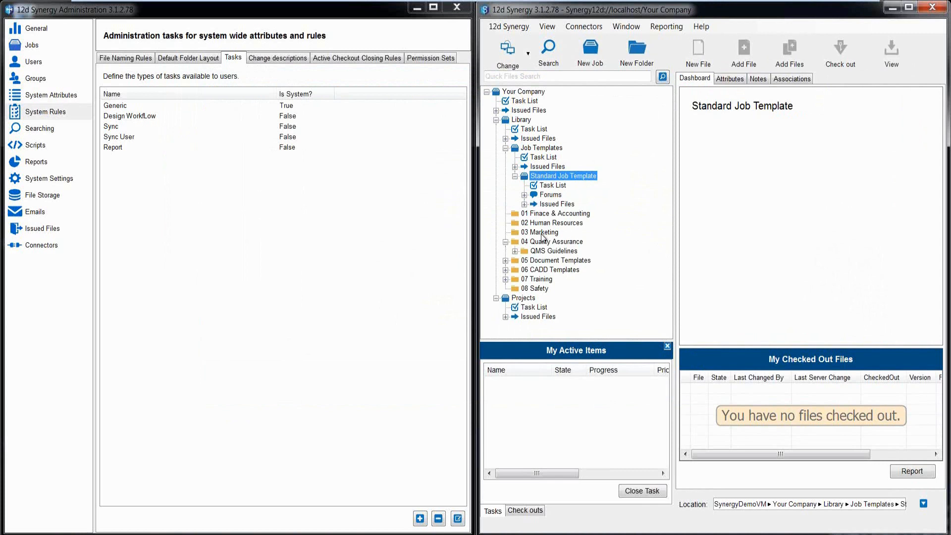
click(548, 147)
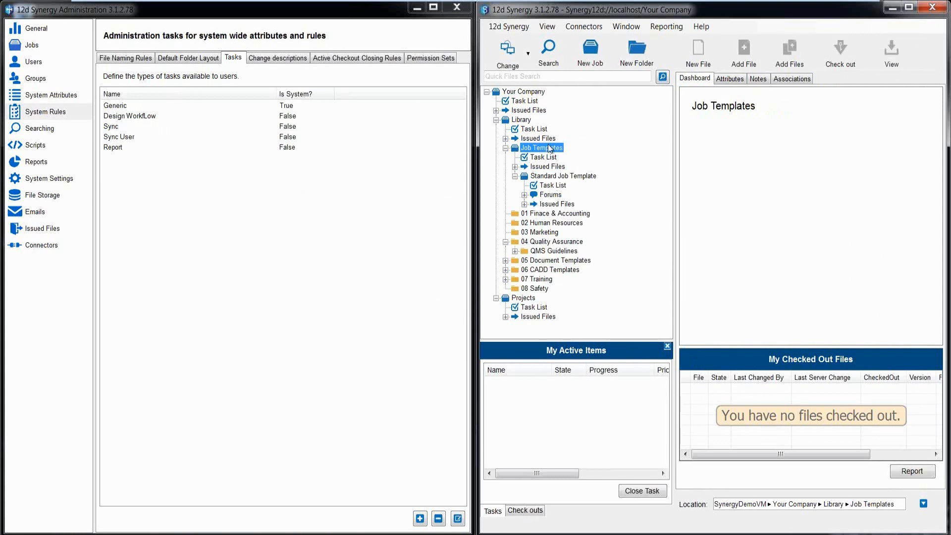
Start a new job named Existin Job Template under Job Templates, with Standard Job Template as the job to create from.
click(591, 50)
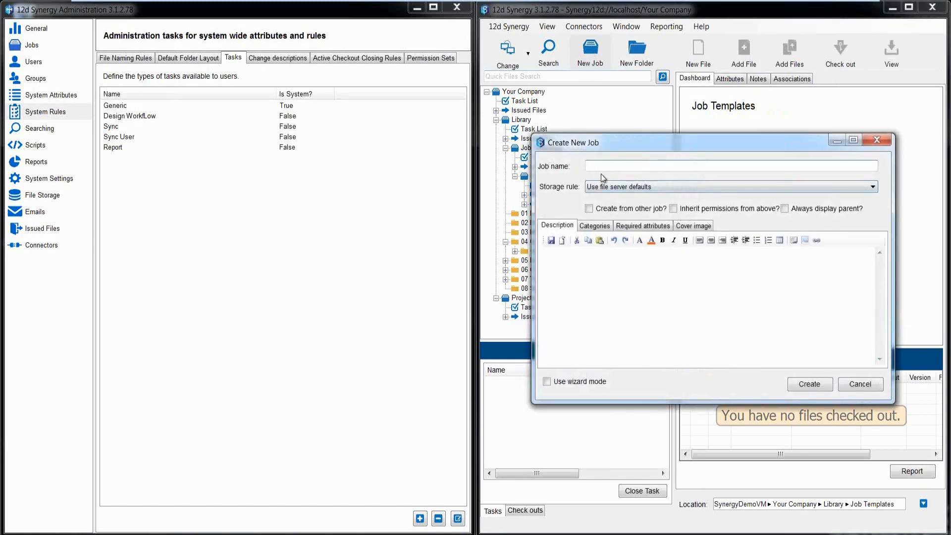
text(Existin Job Template)
click(589, 209)
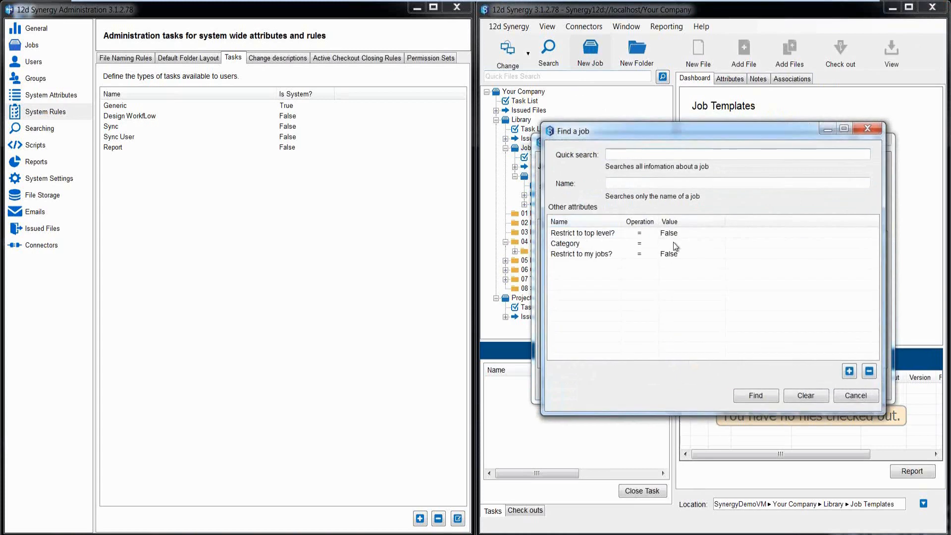
click(756, 396)
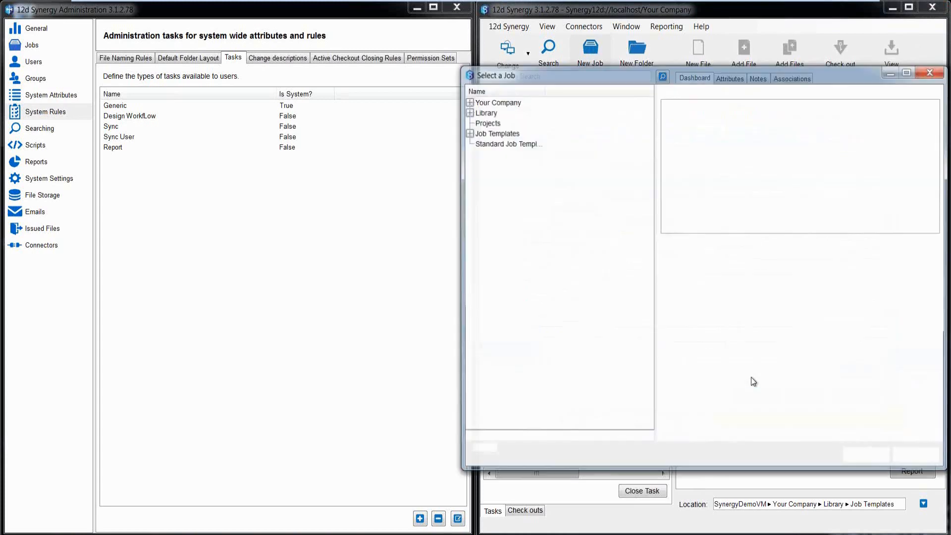
click(505, 134)
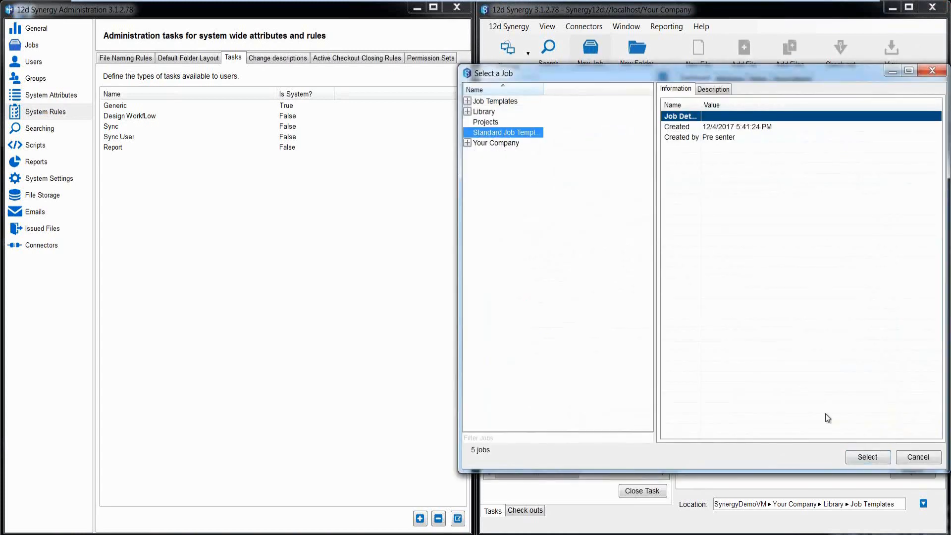
click(867, 457)
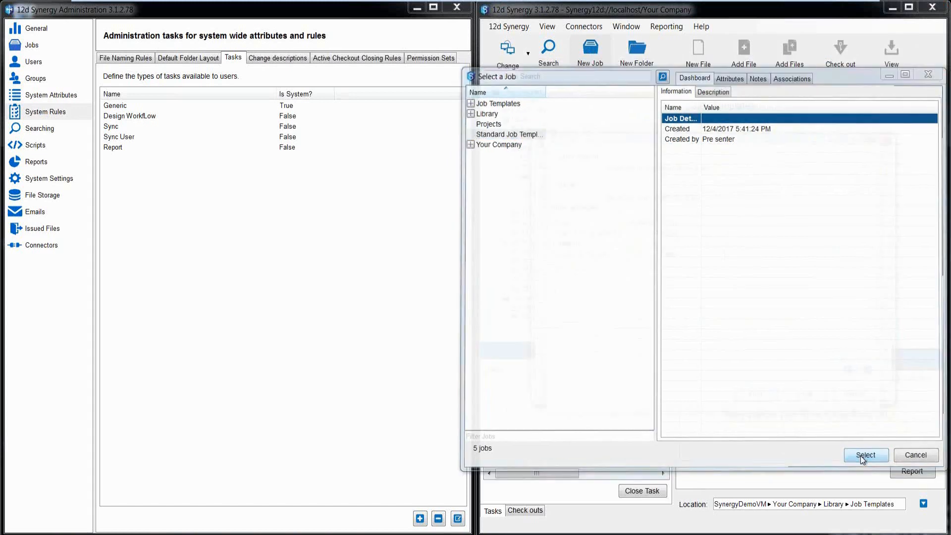
Set the new job to always display its parent, create it, and close its editing window.
click(783, 210)
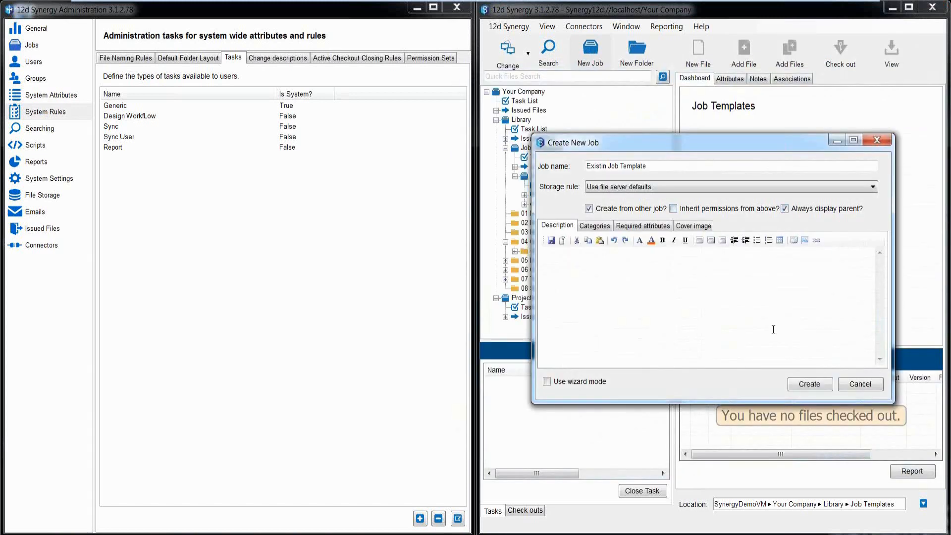
click(809, 385)
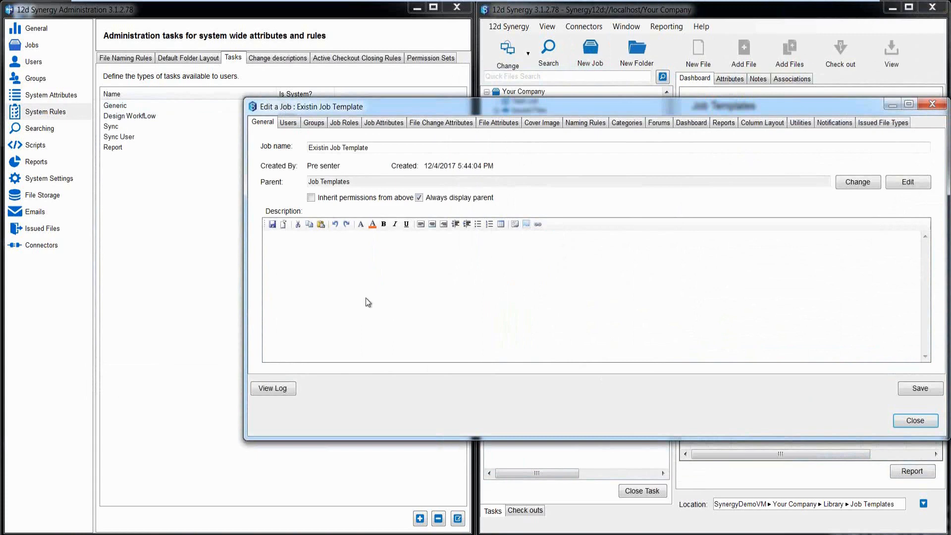
click(909, 422)
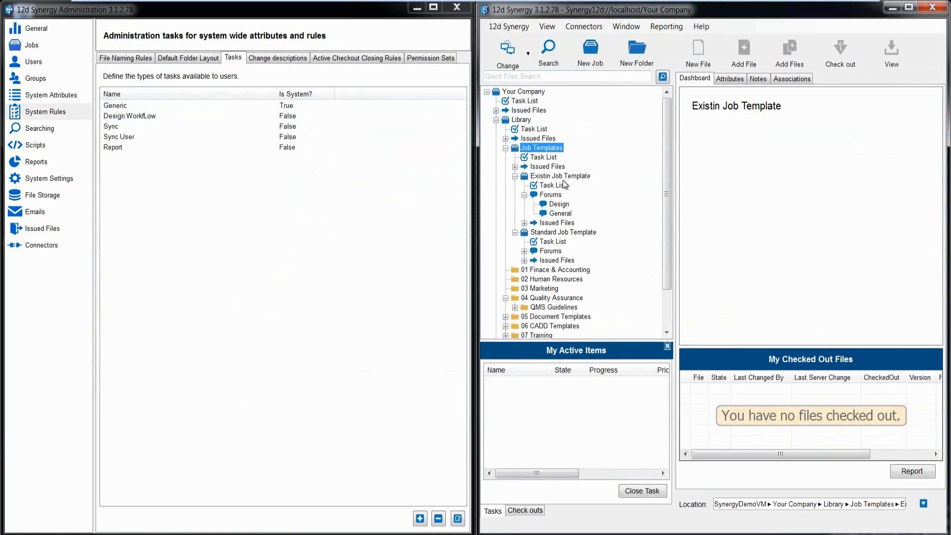
Select Standard Job Template, then switch to Windows Explorer and open the Standard Job Folders folder under Administrator.
click(568, 233)
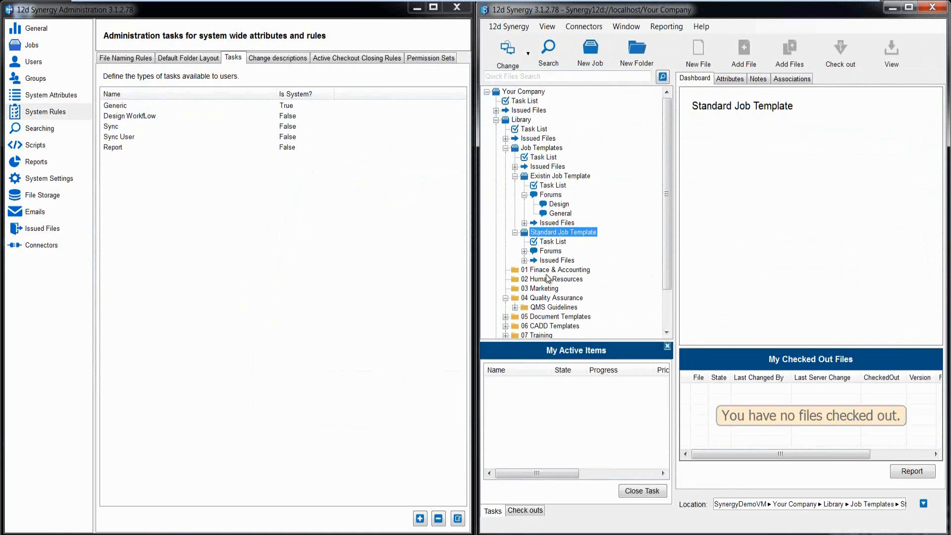
click(161, 534)
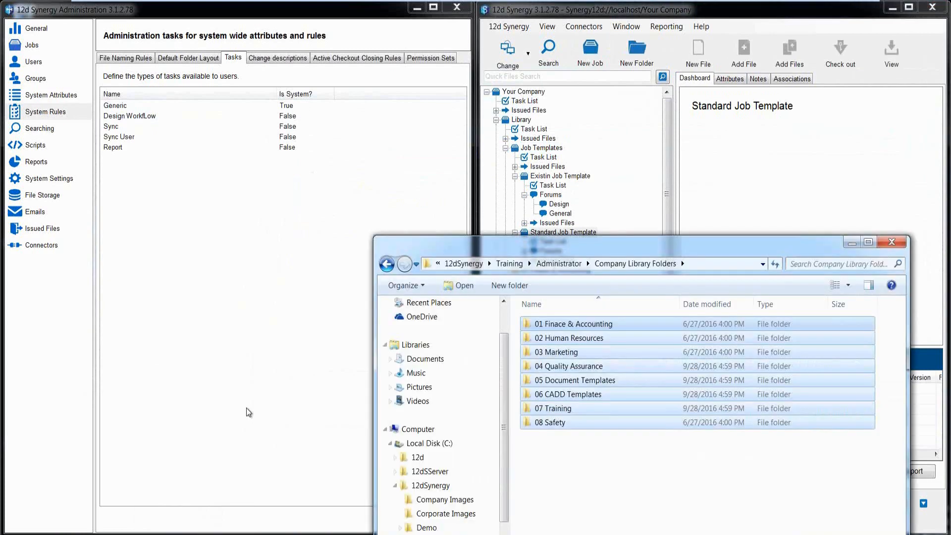
drag(500, 245, 243, 240)
click(301, 258)
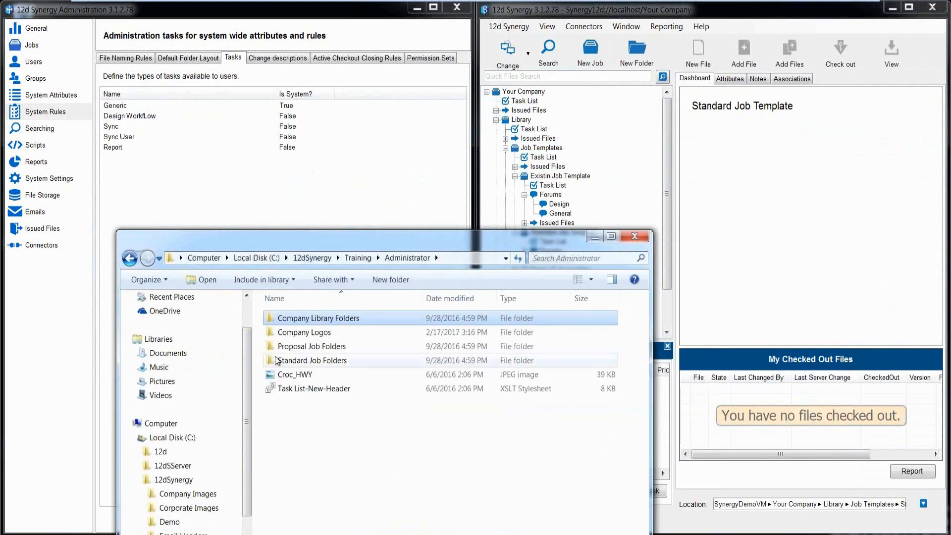
double_click(289, 360)
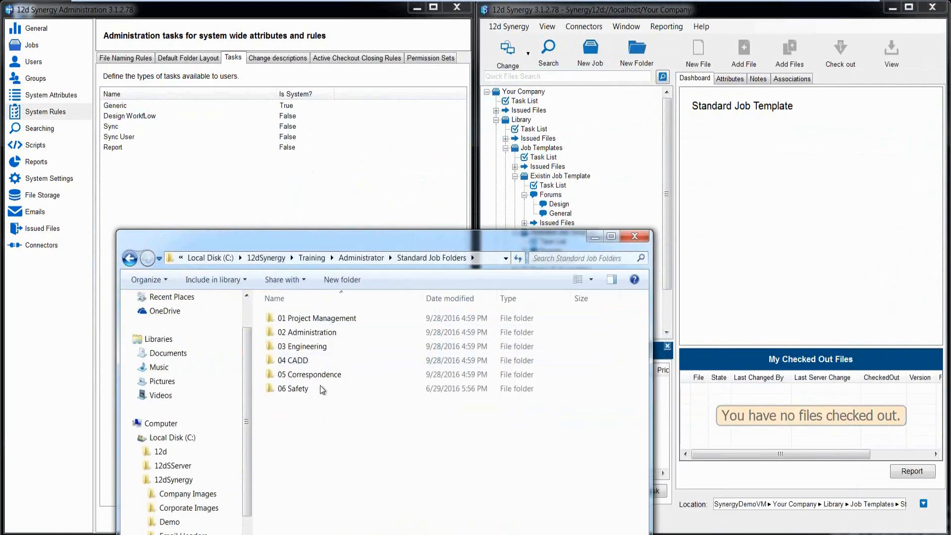
Upload all six folders, 01 Project Management through 06 Safety, from Standard Job Folders into Standard Job Template.
drag(323, 390, 566, 178)
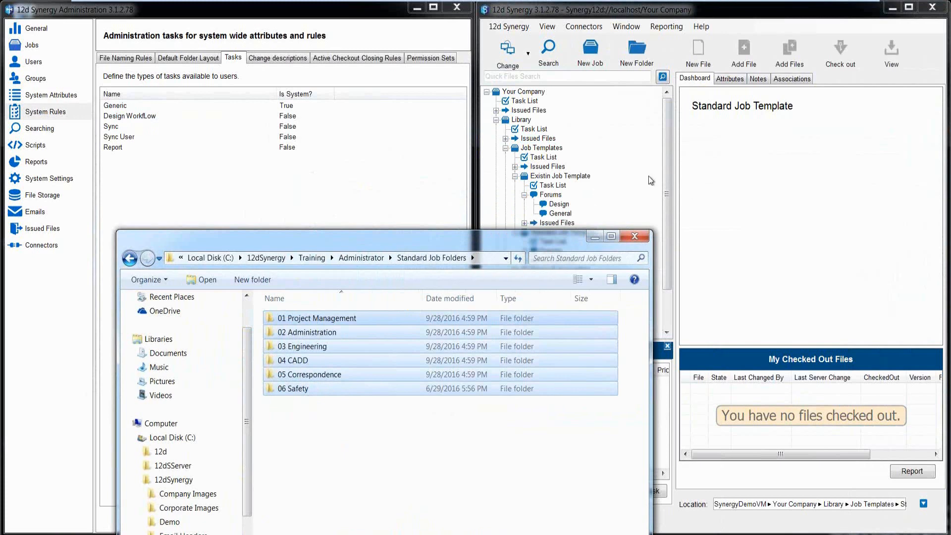
drag(670, 163, 671, 201)
click(295, 430)
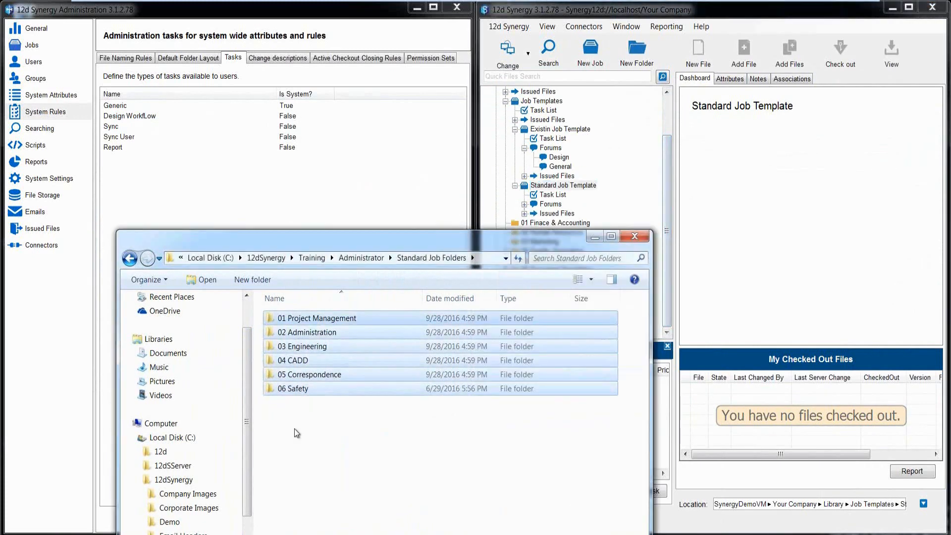
drag(296, 433, 553, 189)
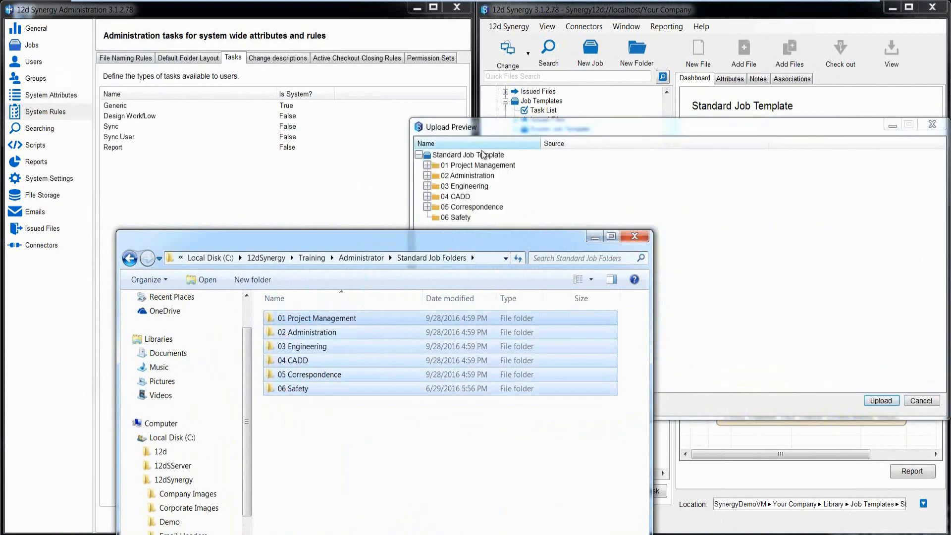
click(872, 403)
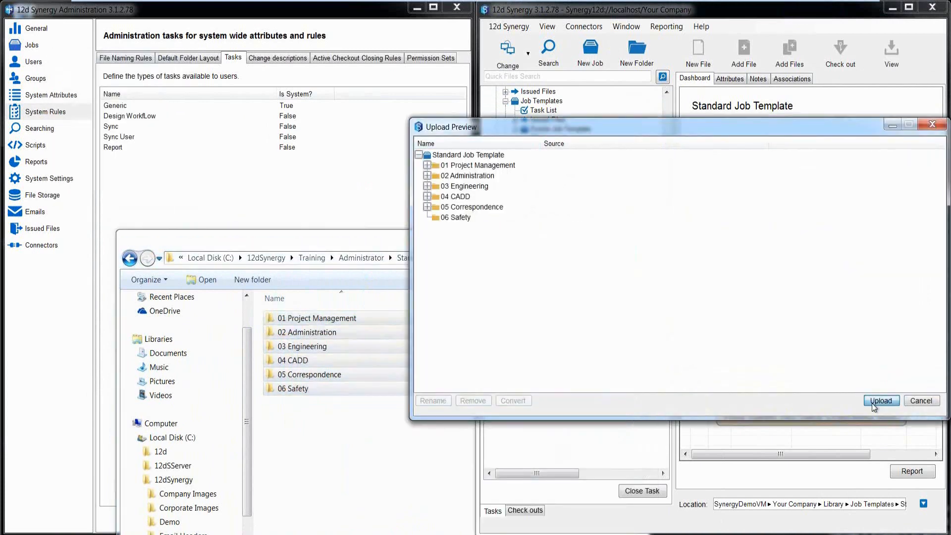
click(767, 292)
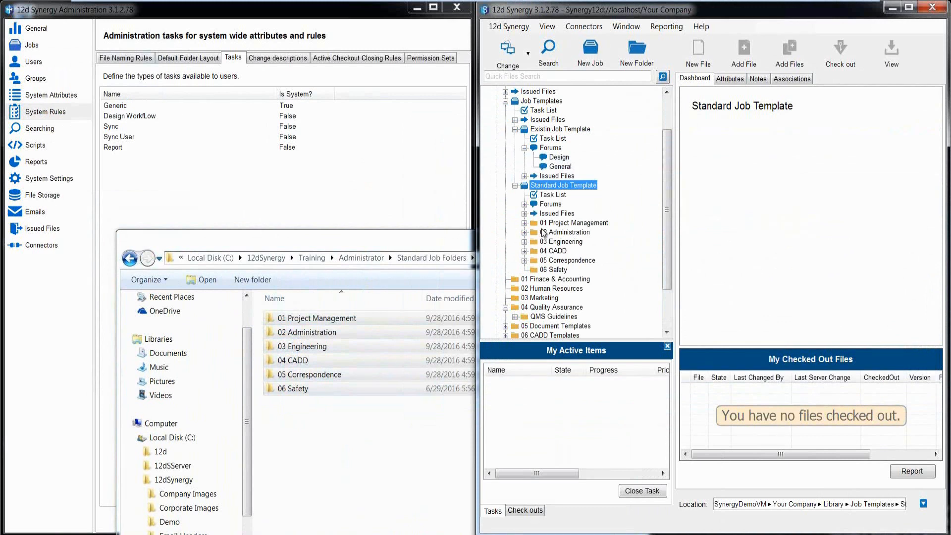
Edit the 02 Administration folder of Standard Job Template and add the Office Admin group to its permissions.
scroll(543, 233, down, 1)
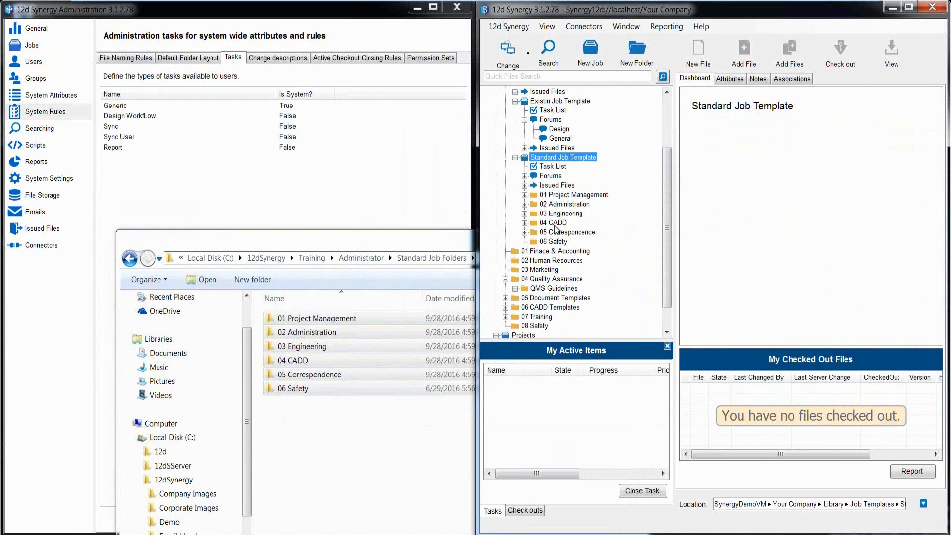
click(551, 207)
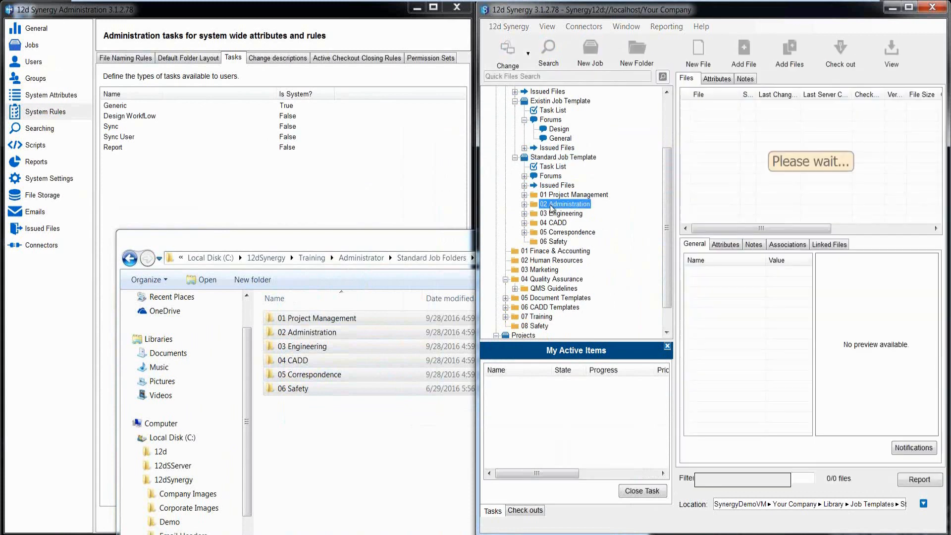
right_click(551, 206)
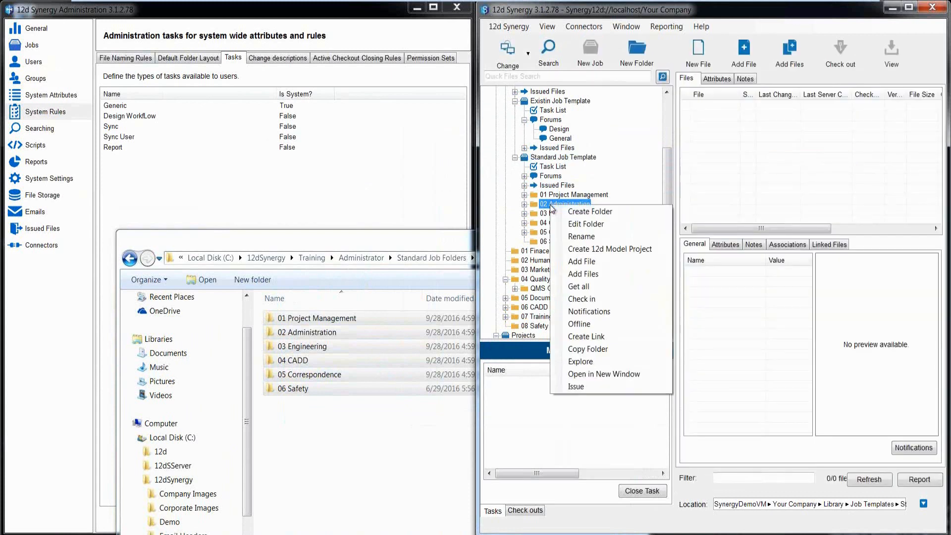
click(582, 226)
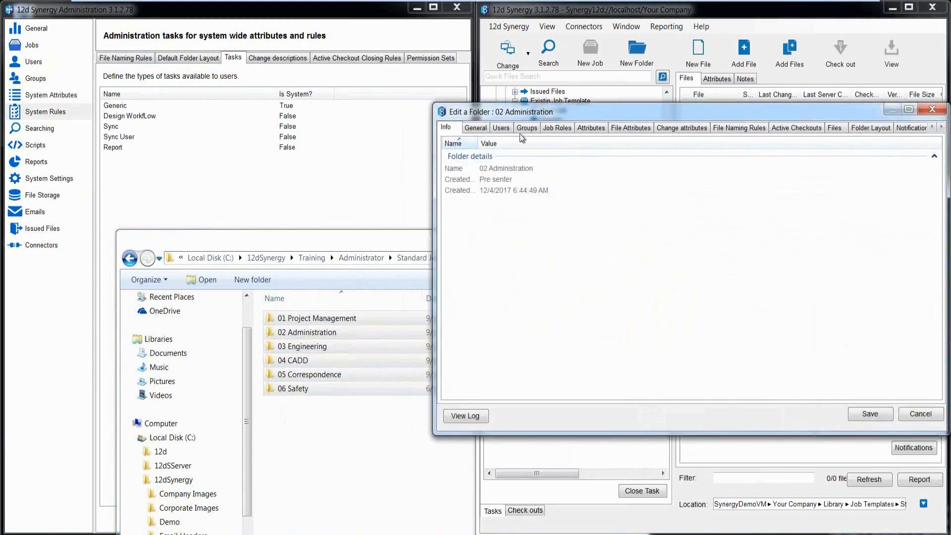
click(526, 129)
click(905, 386)
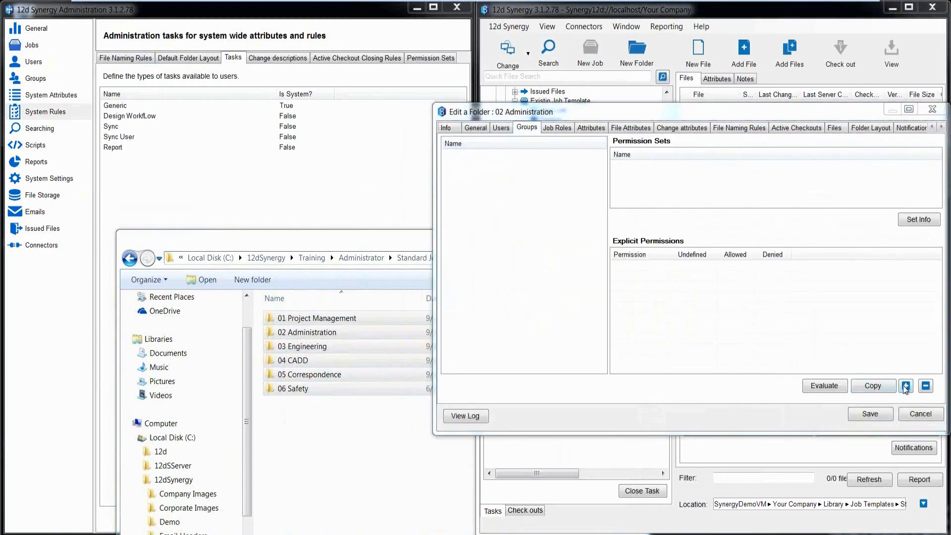
click(599, 257)
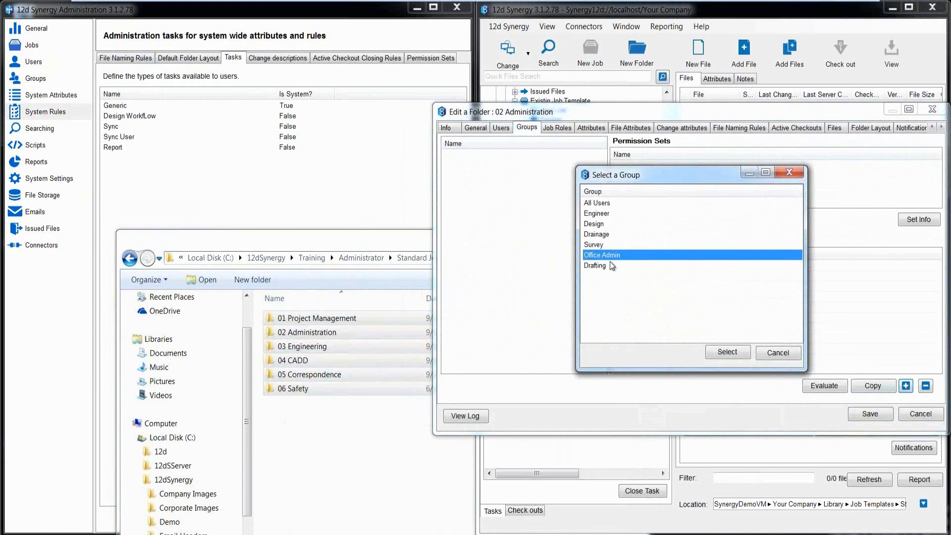
click(722, 352)
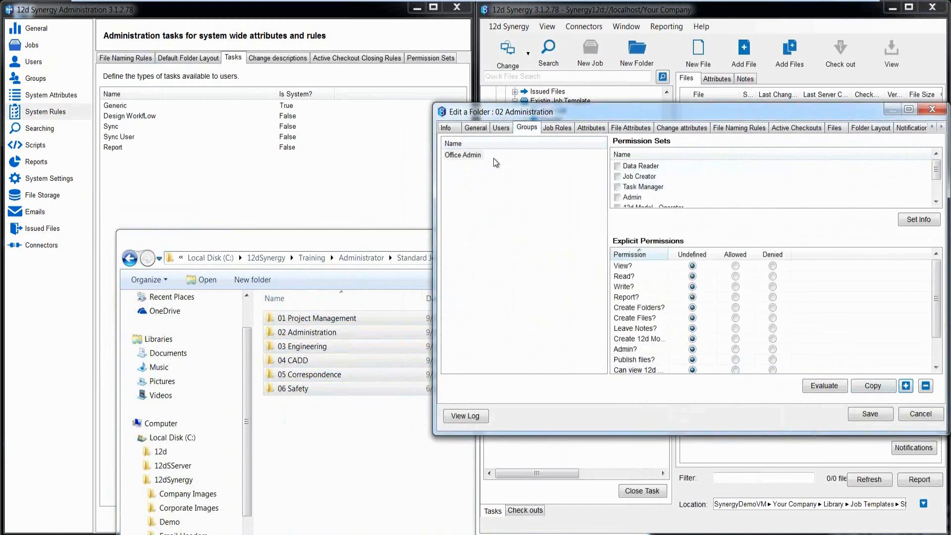
Assign the Data Writter permission set to the Office Admin group, then save and close the 02 Administration folder.
drag(936, 173, 936, 191)
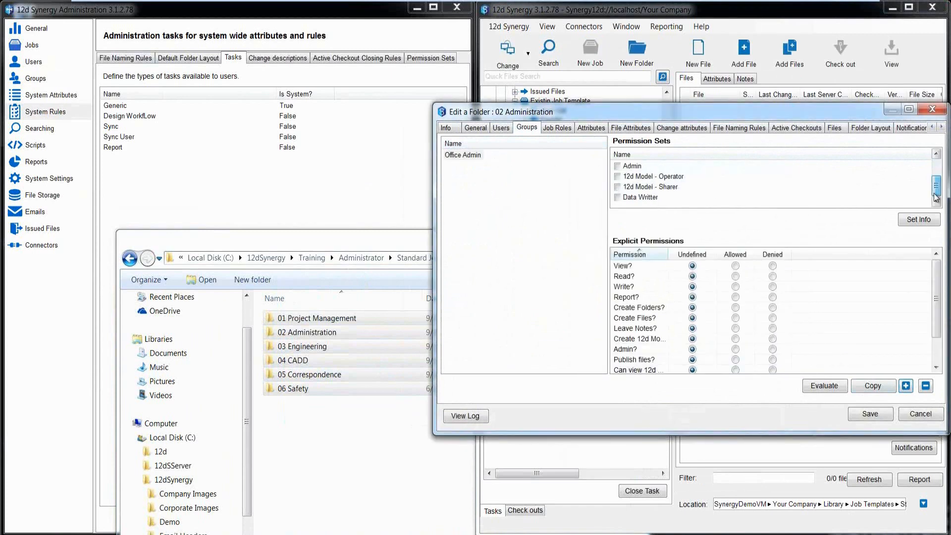
click(457, 155)
scroll(624, 195, up, 1)
click(631, 197)
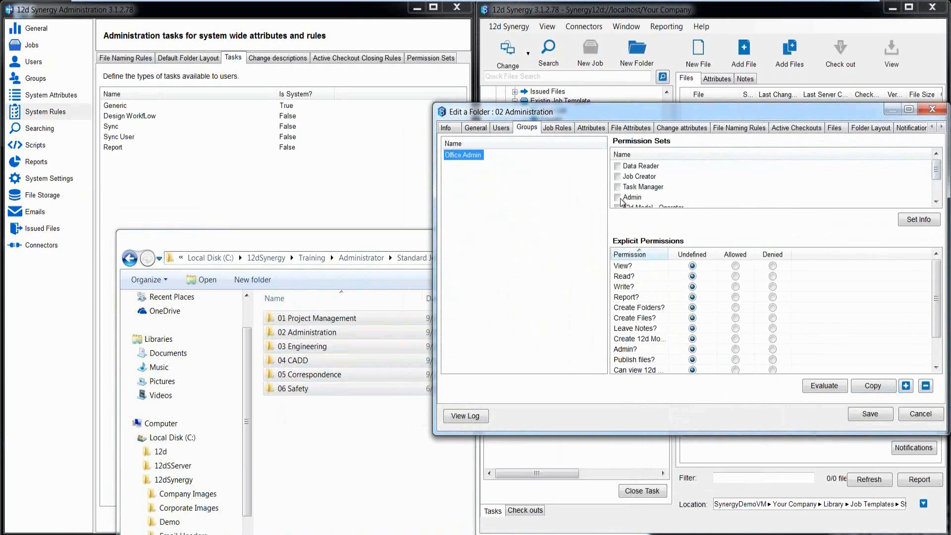
click(624, 199)
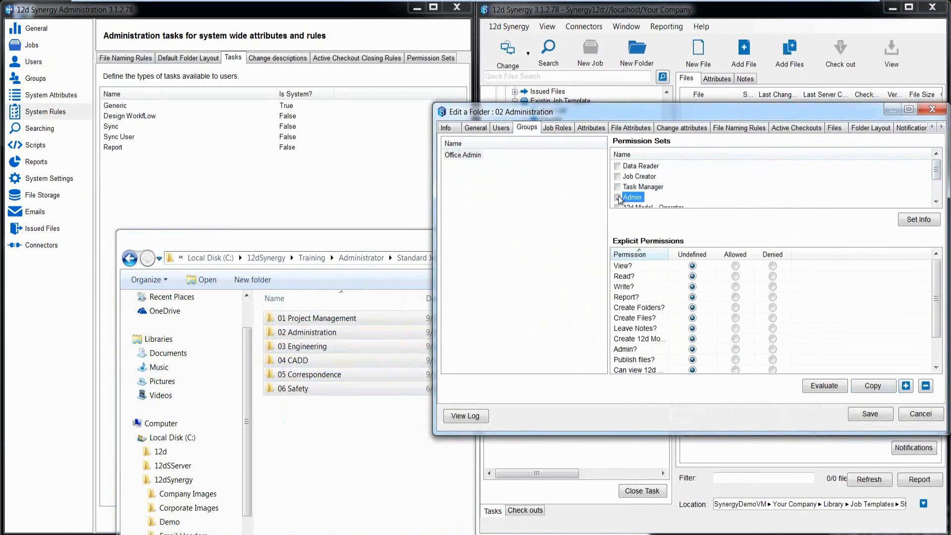
scroll(663, 186, down, 1)
scroll(651, 193, up, 1)
scroll(646, 193, down, 1)
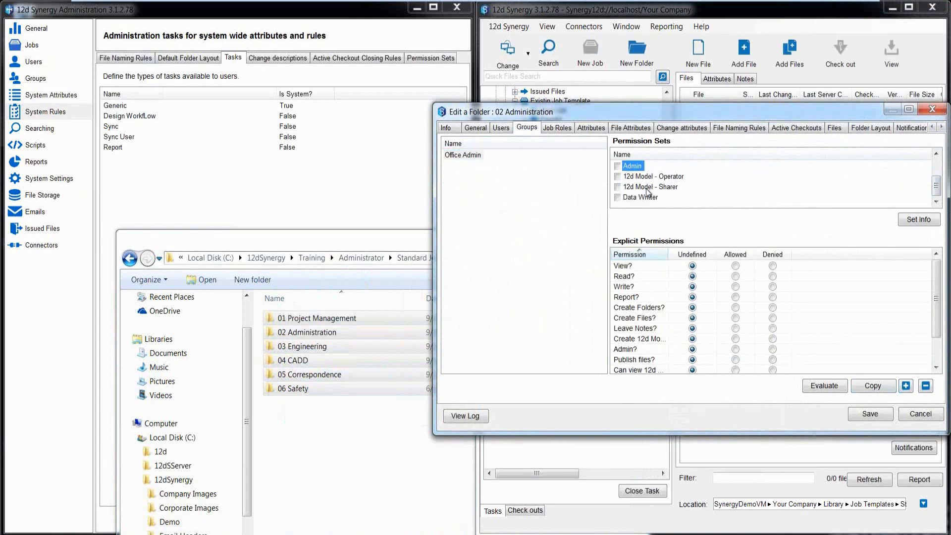
click(617, 198)
click(863, 414)
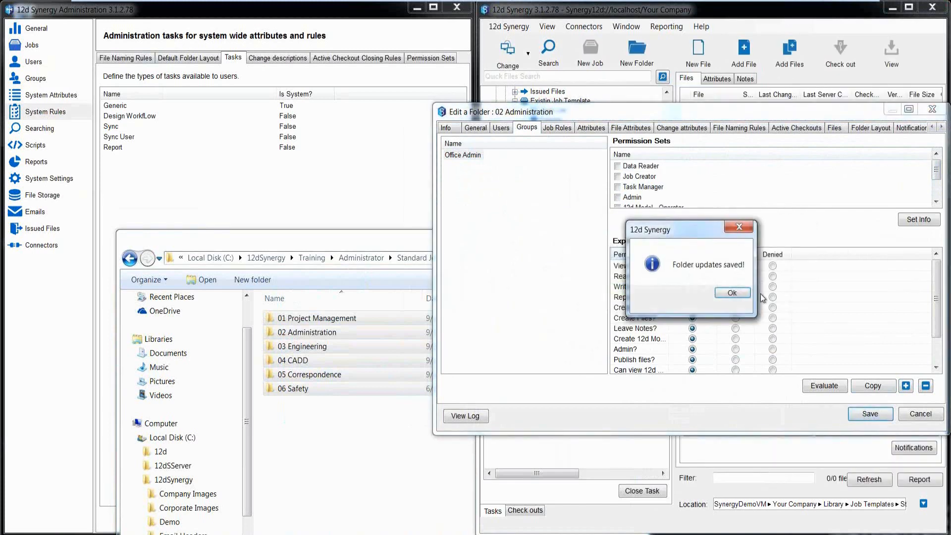
click(733, 293)
click(920, 414)
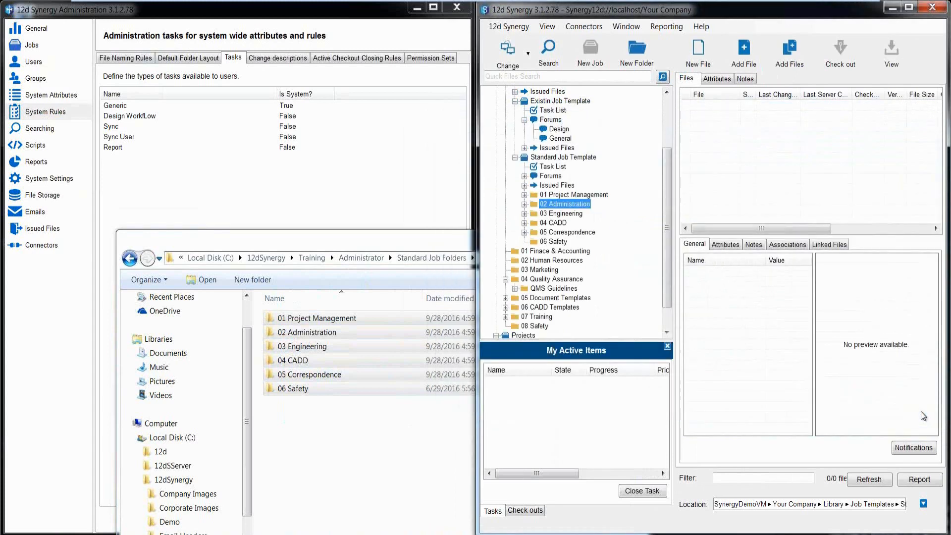
Edit the 04 CADD folder of Standard Job Template and add the Design group to its permissions.
click(537, 223)
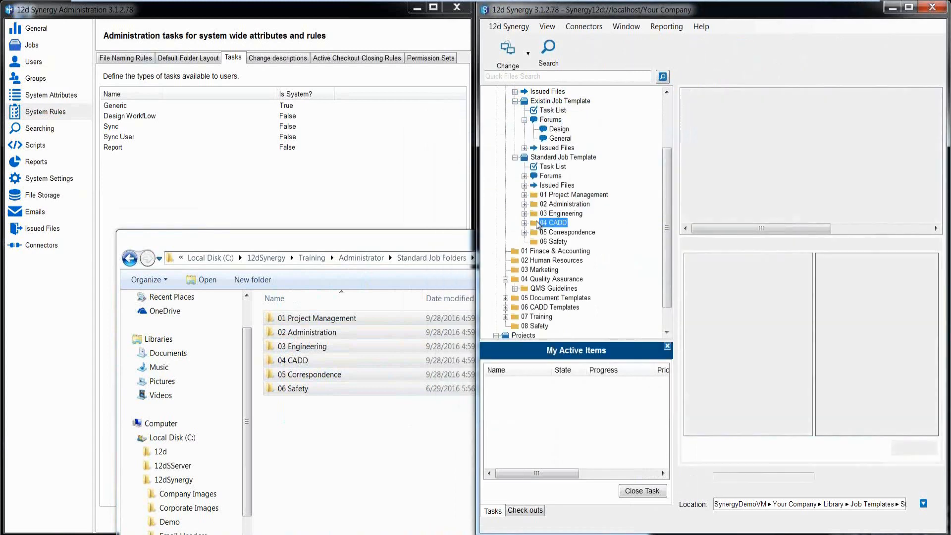
right_click(547, 224)
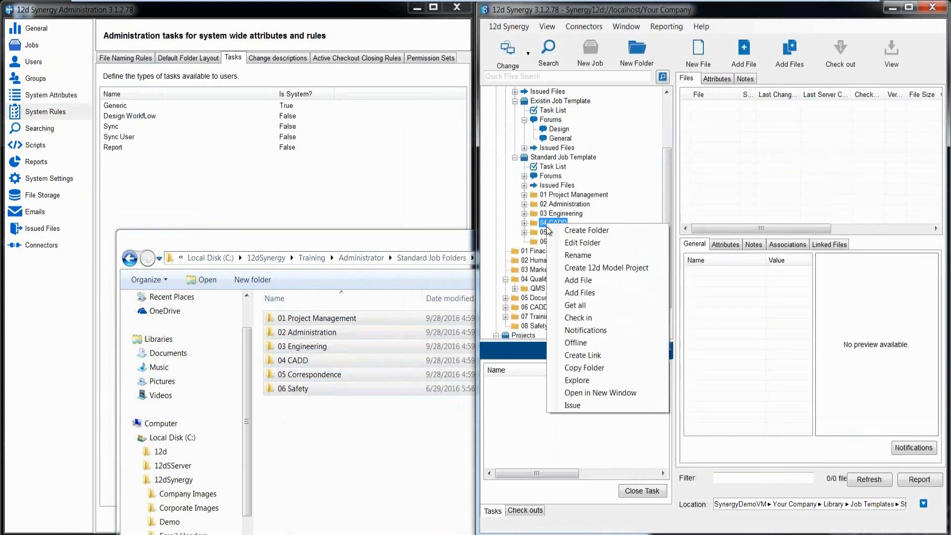
click(573, 242)
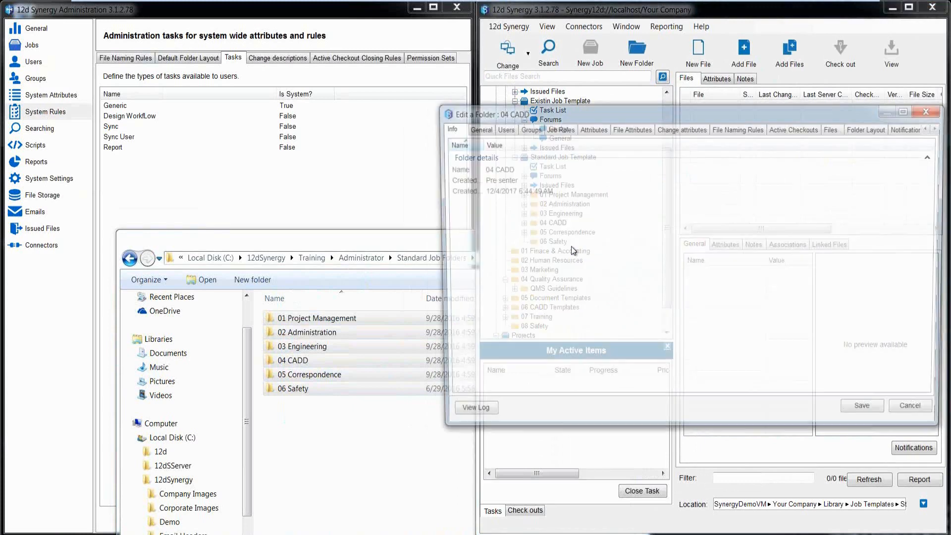
click(526, 128)
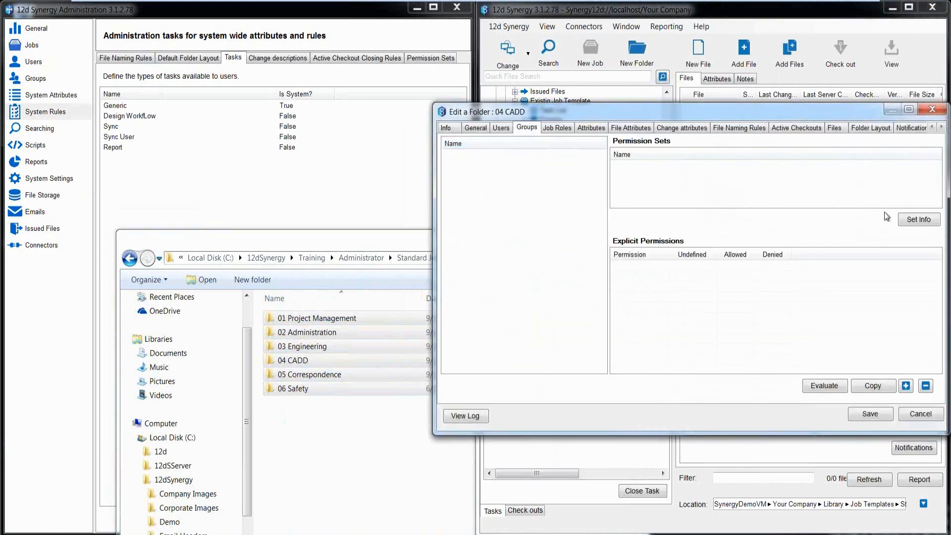
click(906, 386)
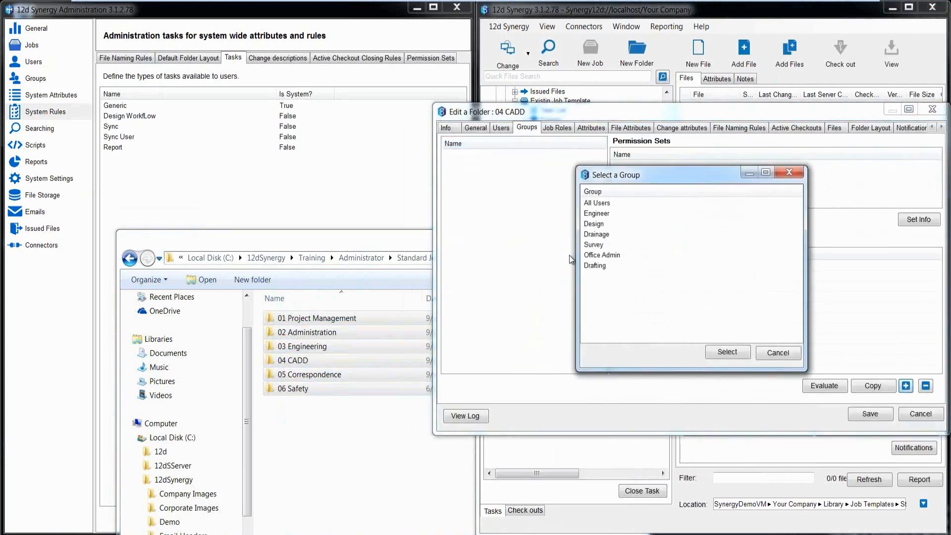
click(593, 224)
click(727, 352)
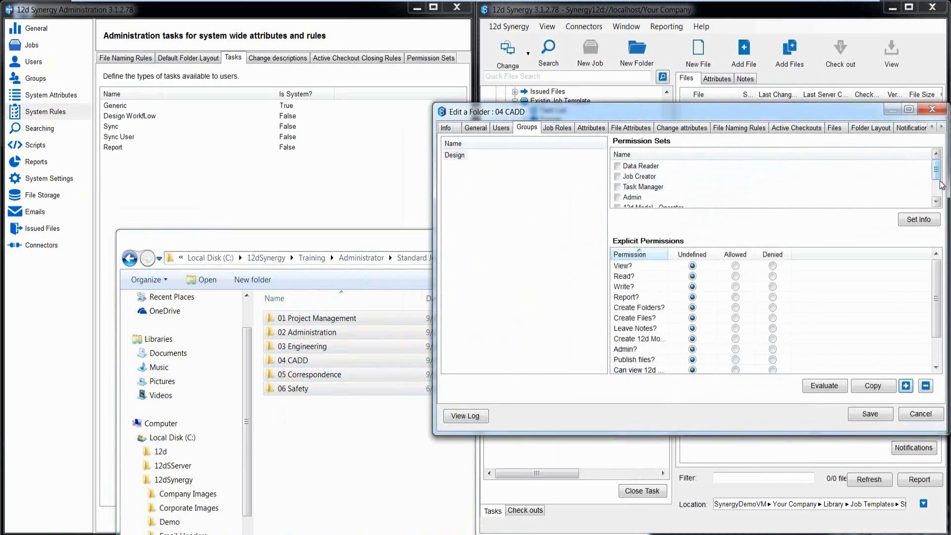
Assign the Data Writter and 12d Model - Operator permission sets to the Design group and save the 04 CADD folder.
scroll(936, 178, down, 1)
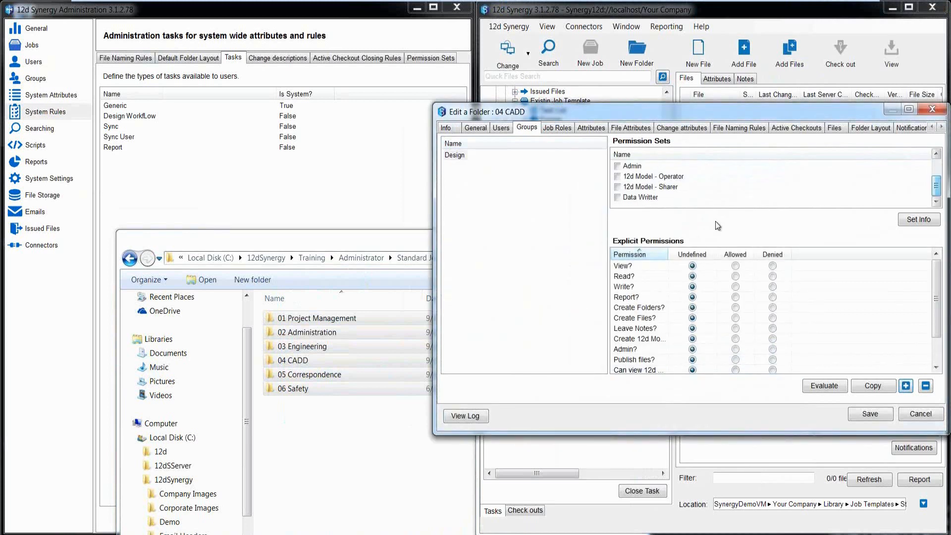
click(617, 198)
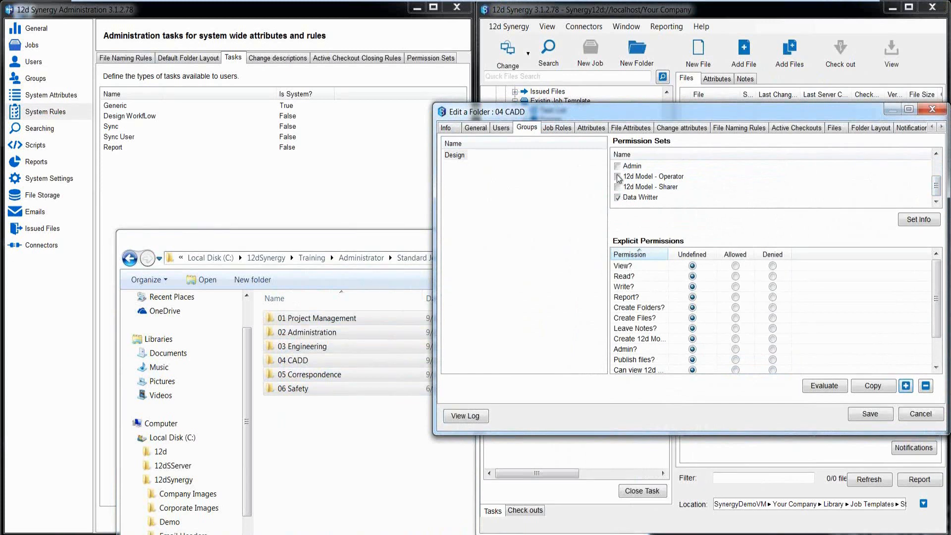
click(618, 177)
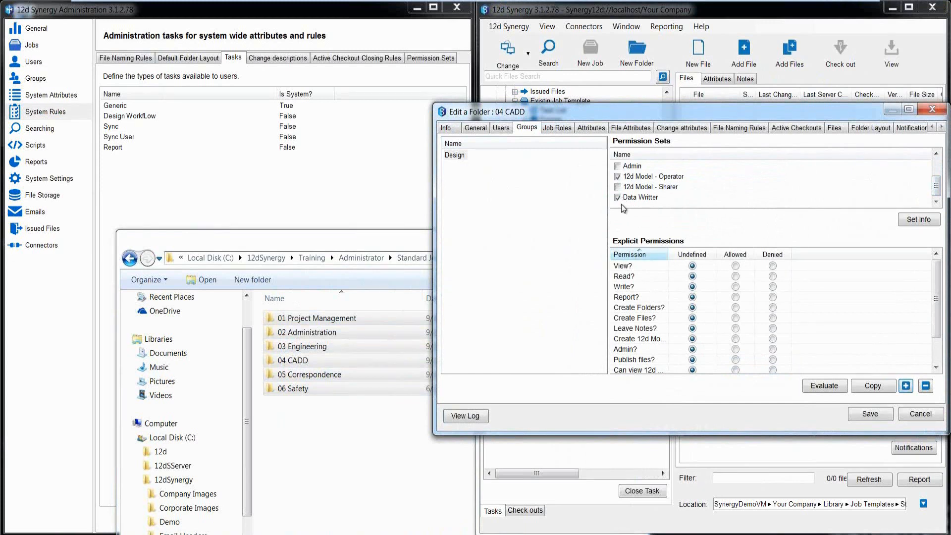
click(870, 414)
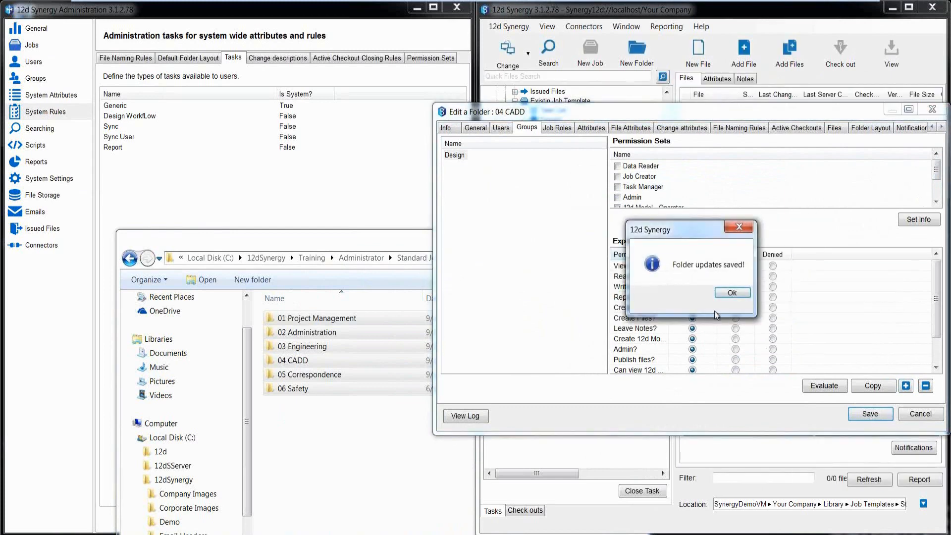
click(731, 292)
Evaluate the Design group's effective permissions on the 04 CADD folder, then close the evaluation and the folder editor.
click(452, 158)
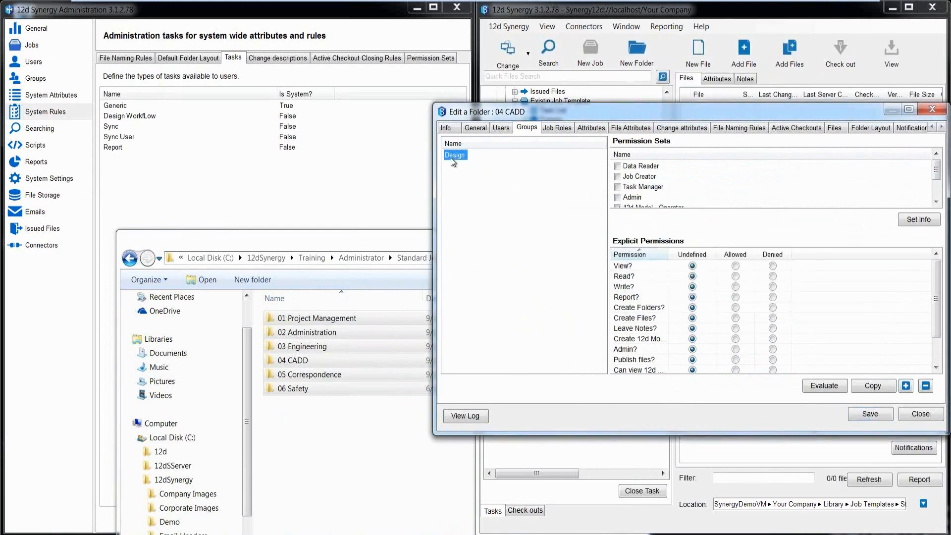
click(825, 386)
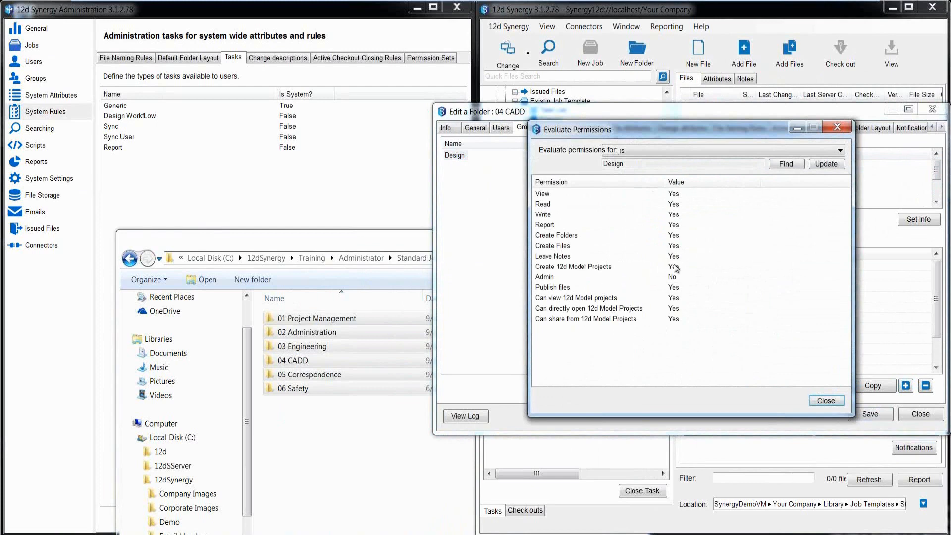
click(832, 401)
click(919, 413)
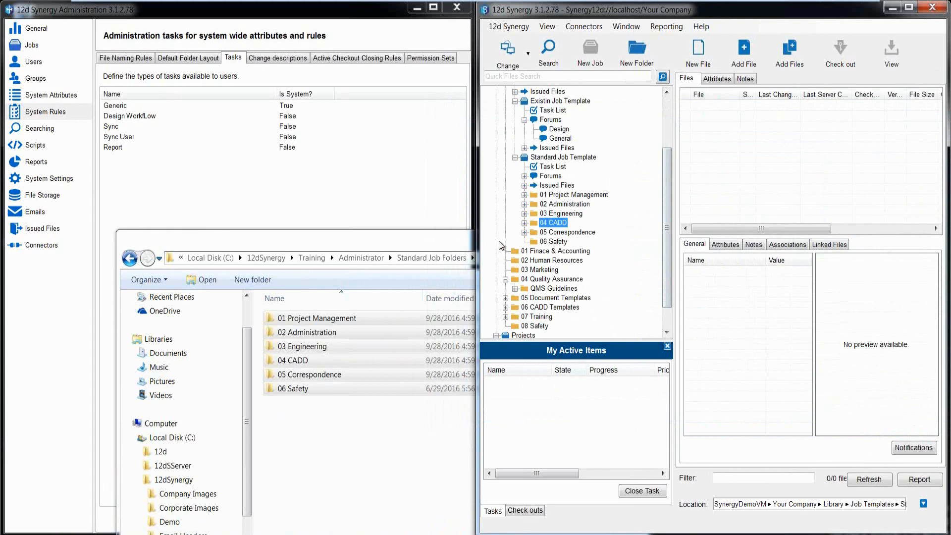
Edit Standard Job Template and add the existing Project Manager role to its job roles.
click(555, 157)
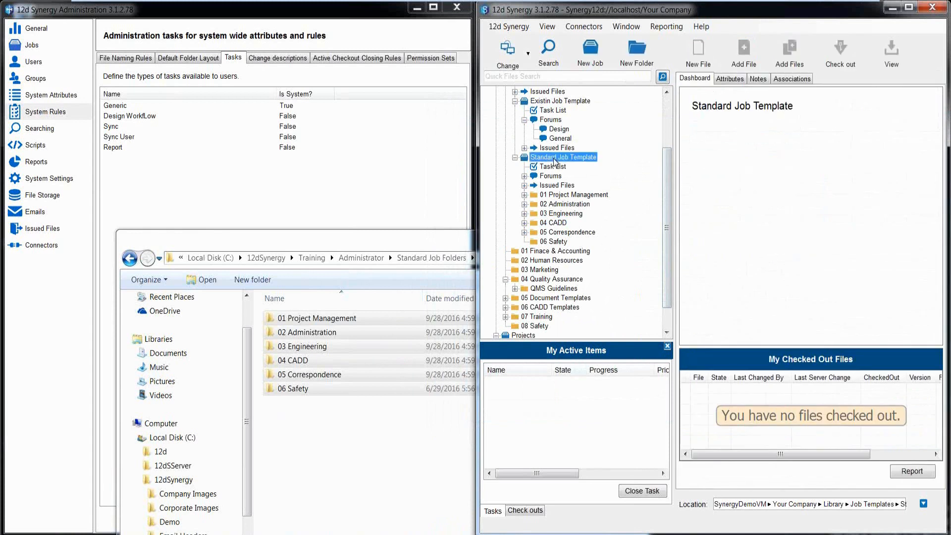
right_click(554, 158)
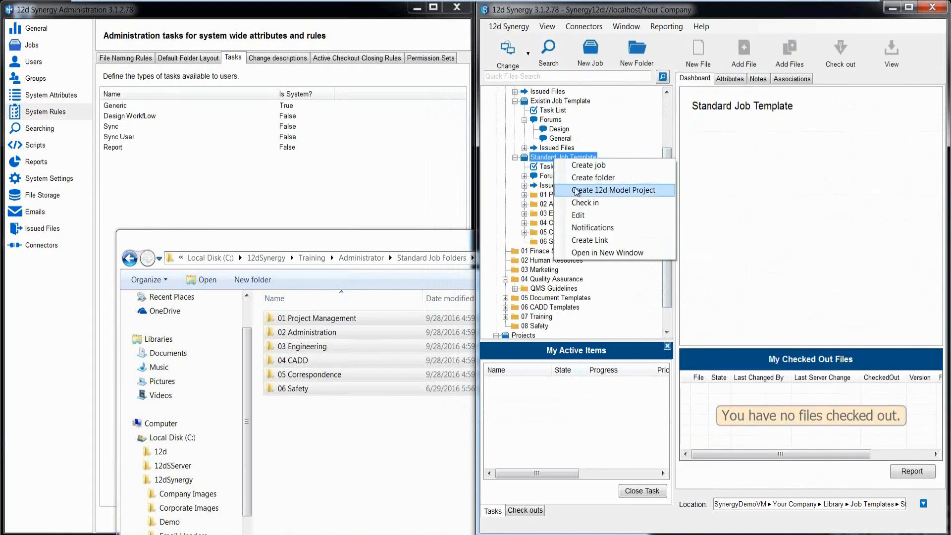
click(581, 215)
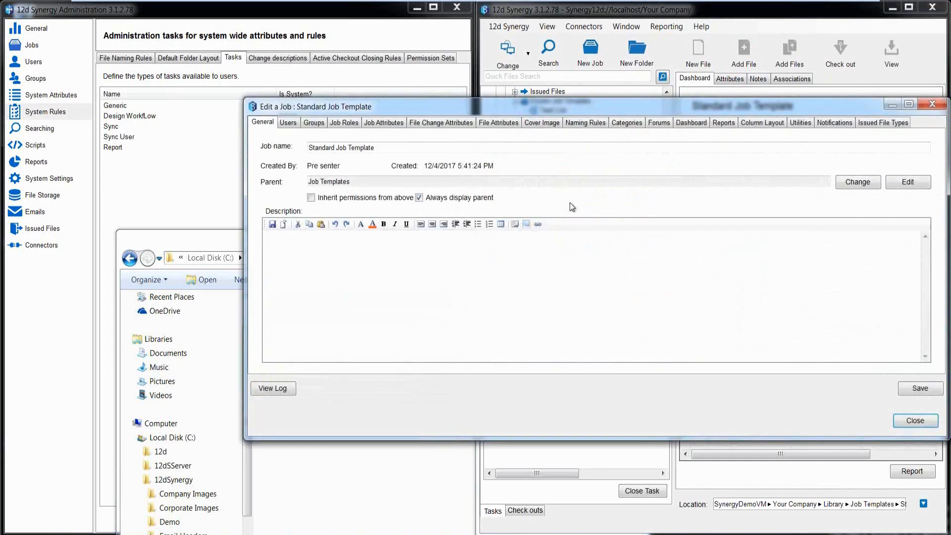
click(340, 124)
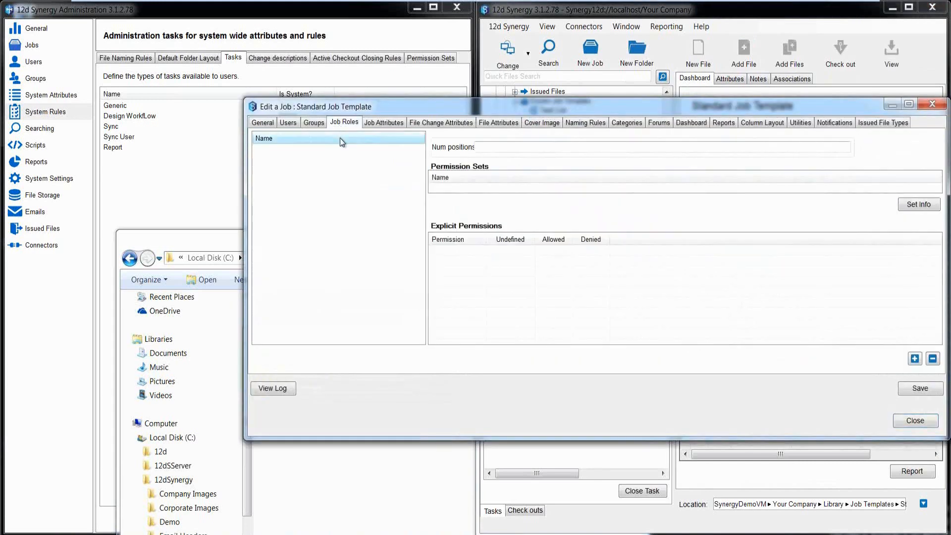
click(913, 359)
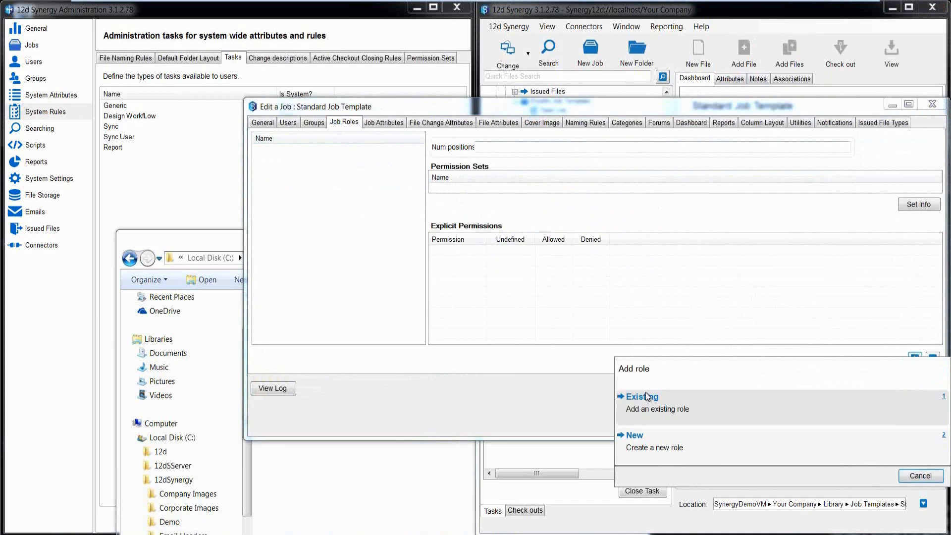
click(635, 406)
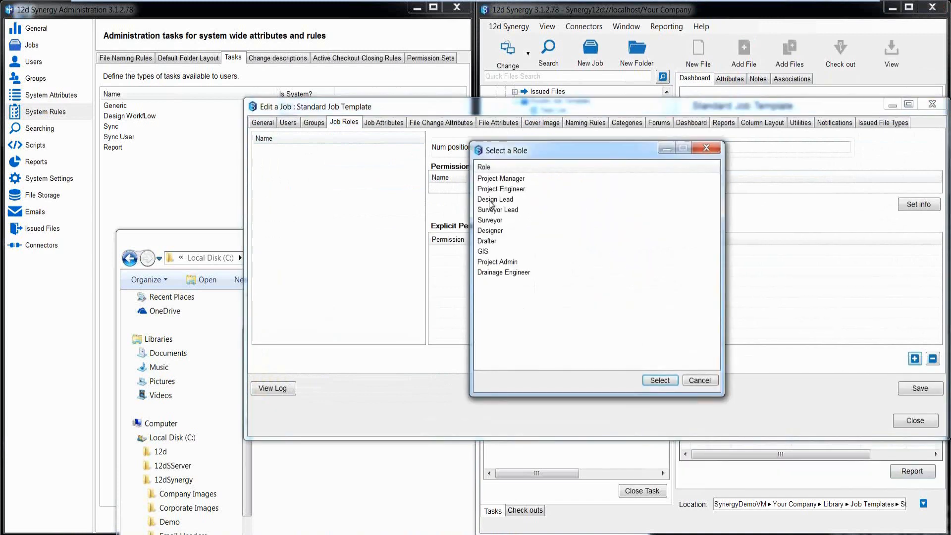
click(485, 179)
click(649, 381)
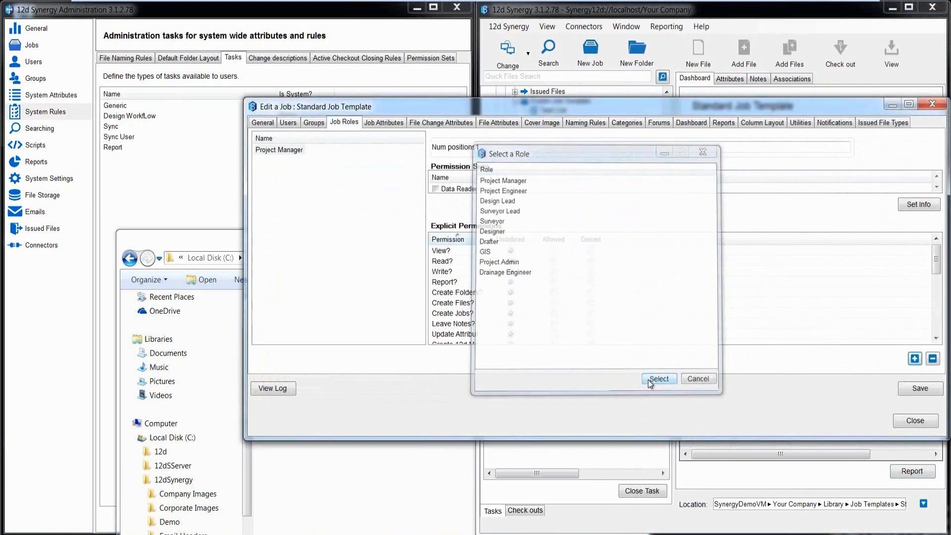
Add the existing Project Engineer and Design Lead roles to the job roles of Standard Job Template.
click(913, 359)
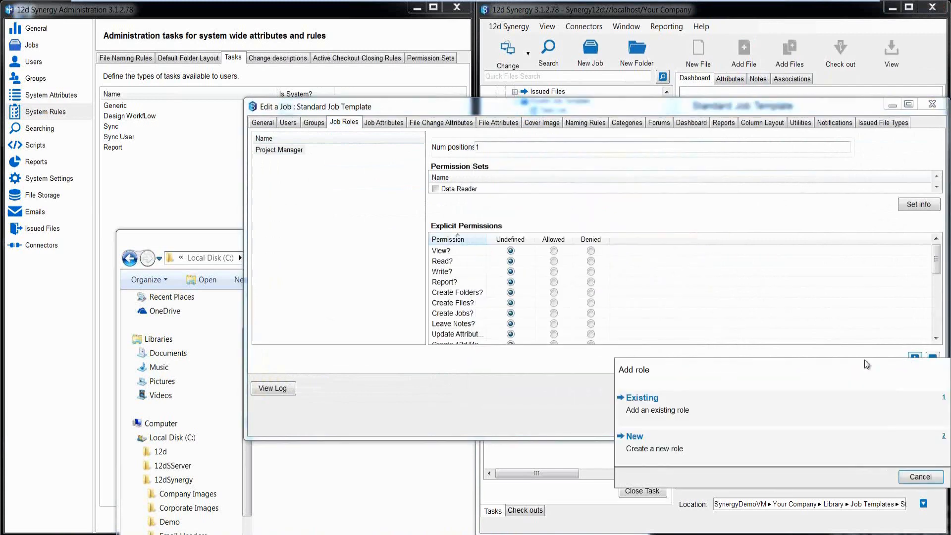
click(639, 396)
click(510, 190)
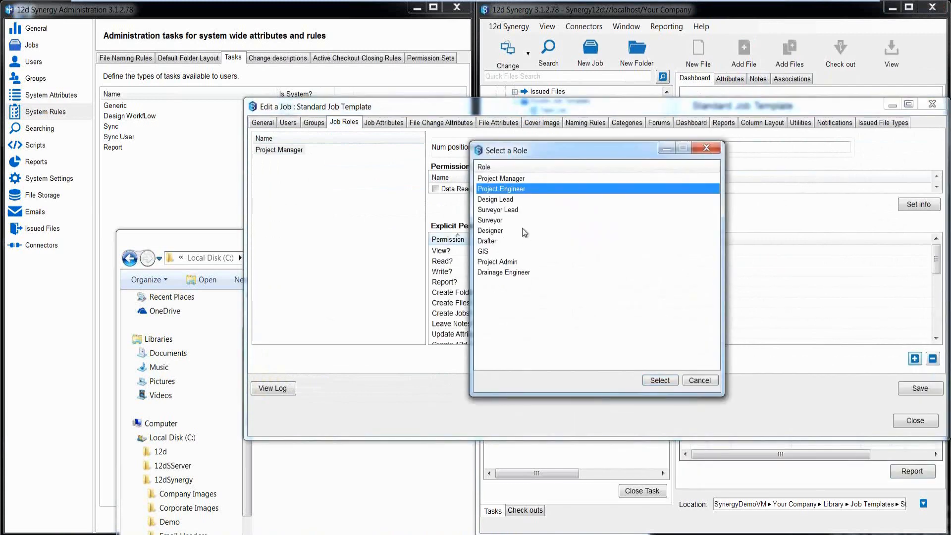
click(659, 380)
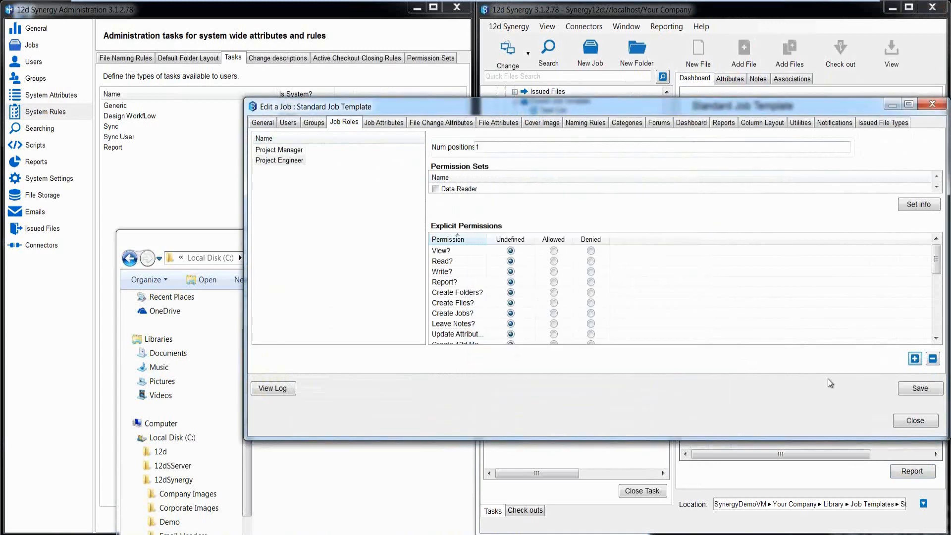
click(913, 358)
click(633, 399)
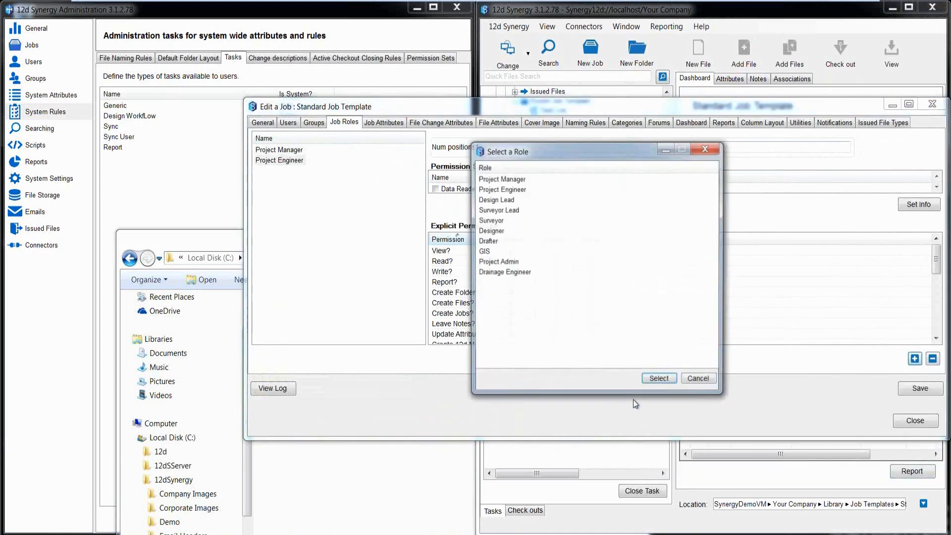
click(492, 200)
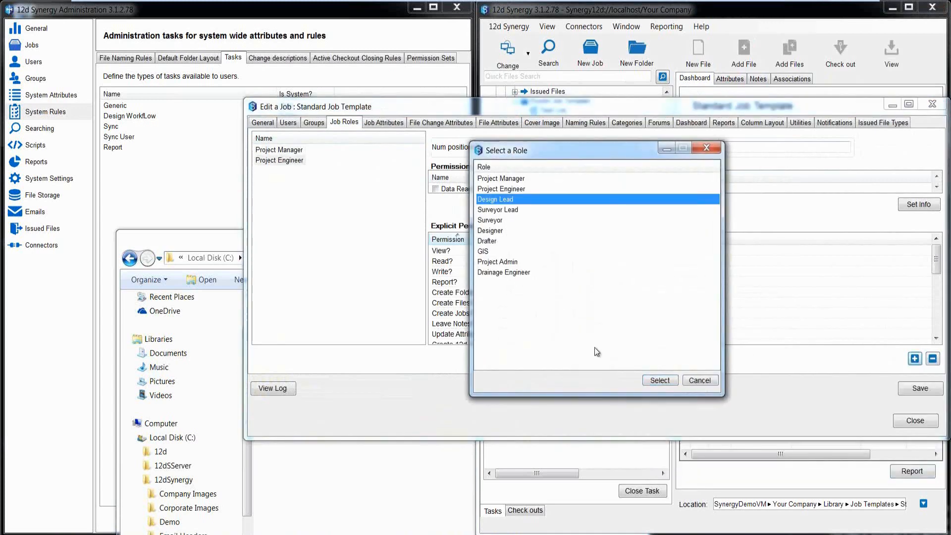
click(650, 380)
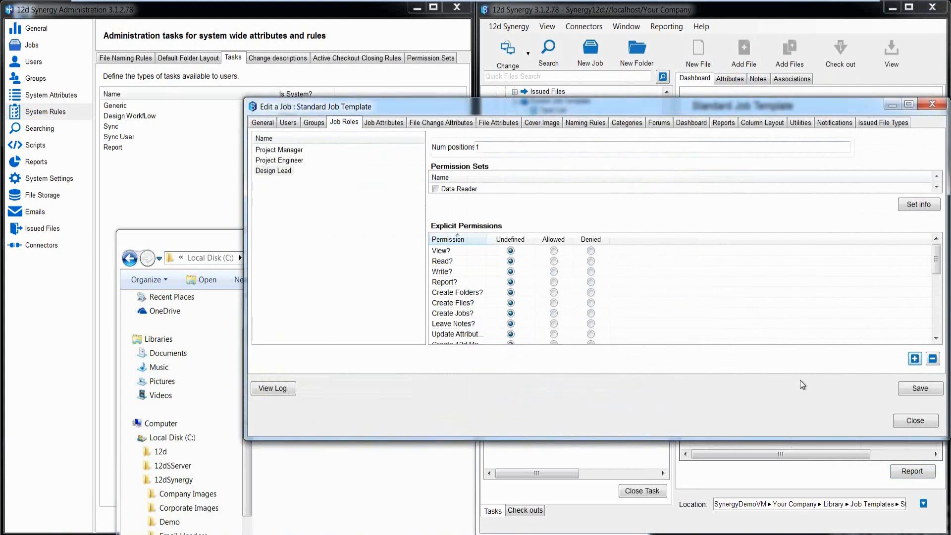
Add the existing Designer role to the template's job roles and set its number of positions to 2.
click(914, 358)
click(633, 410)
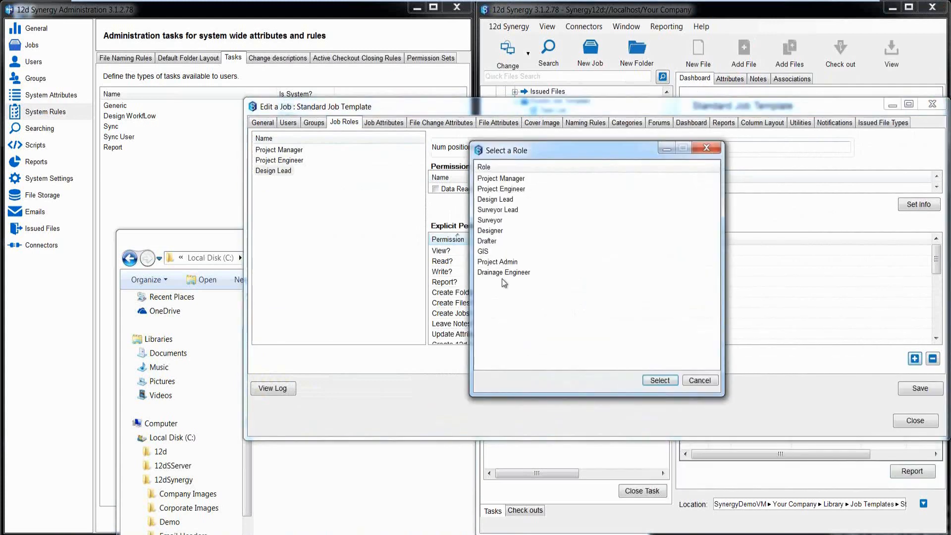
click(490, 231)
click(642, 382)
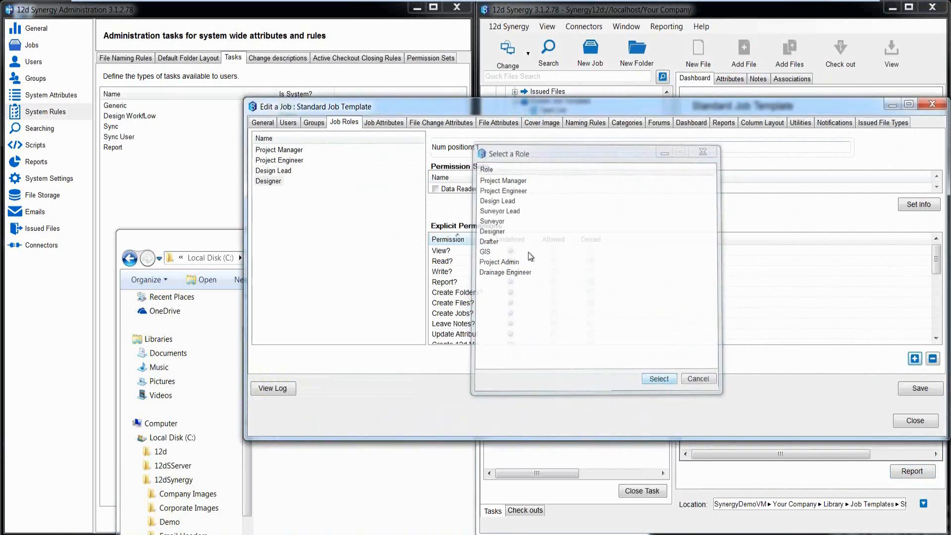
drag(485, 144, 453, 155)
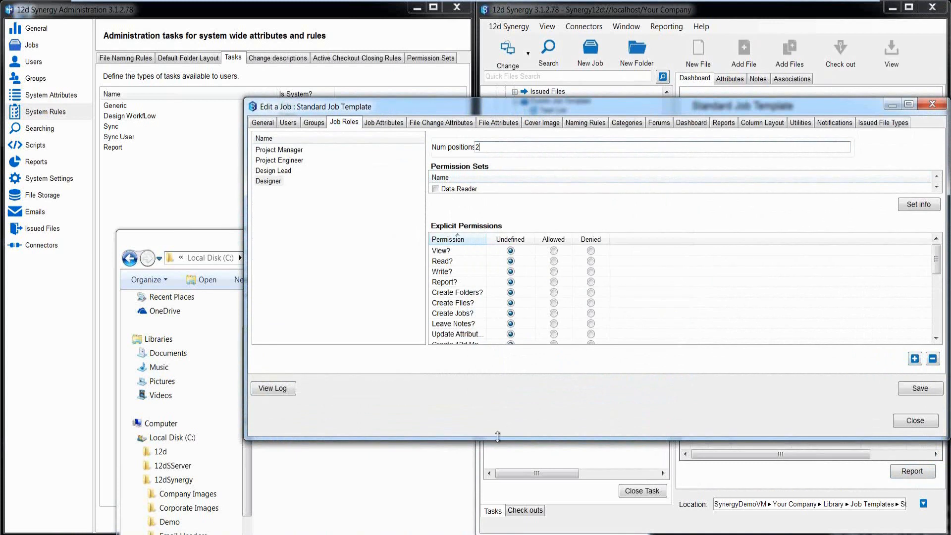
Add the existing Drafter role to the template's job roles and set its number of positions to 3.
drag(500, 439, 500, 485)
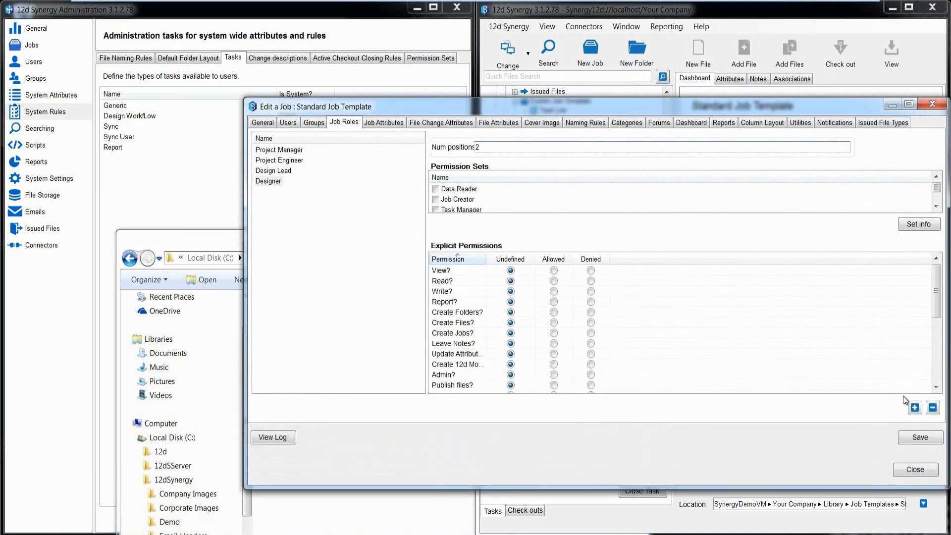
click(914, 407)
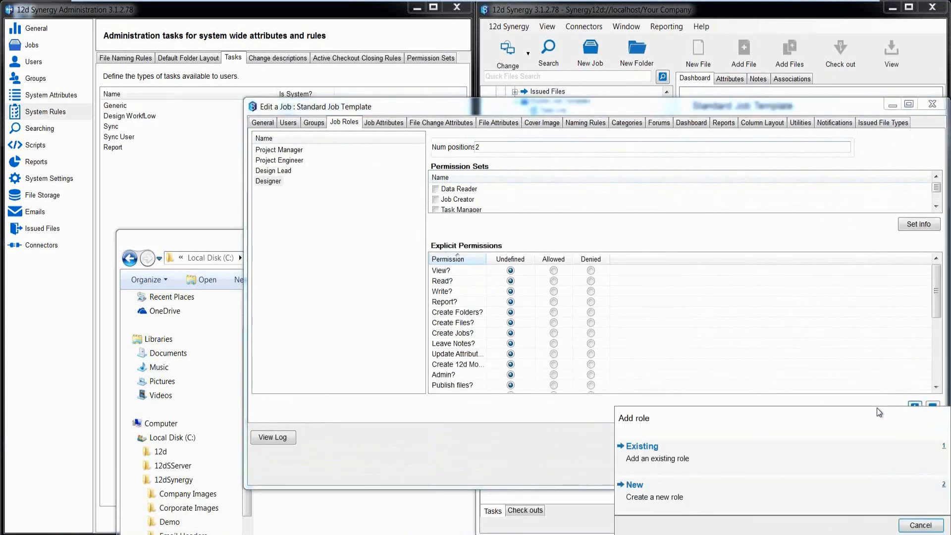
click(664, 450)
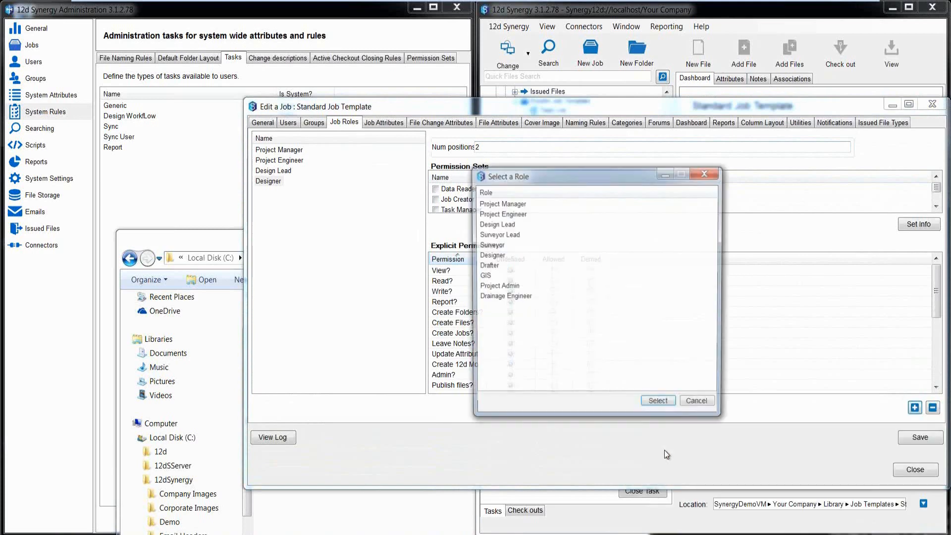
click(484, 266)
click(659, 405)
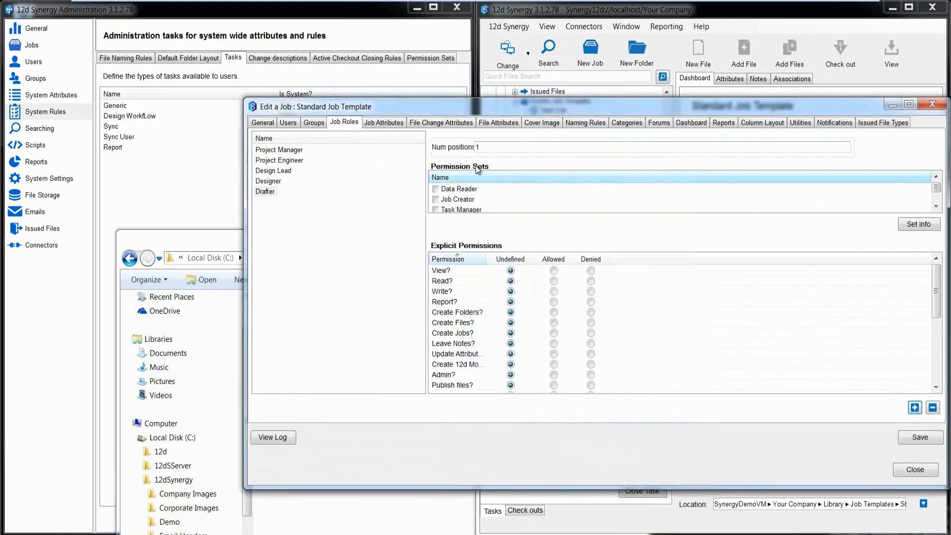
double_click(478, 147)
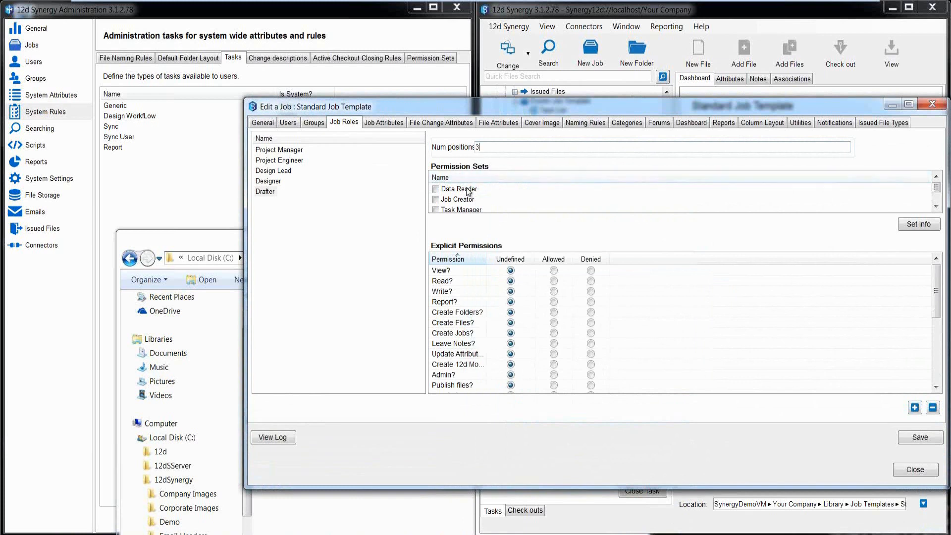
Add the existing Drainage Engineer and Project Admin roles to the job roles of Standard Job Template.
click(914, 409)
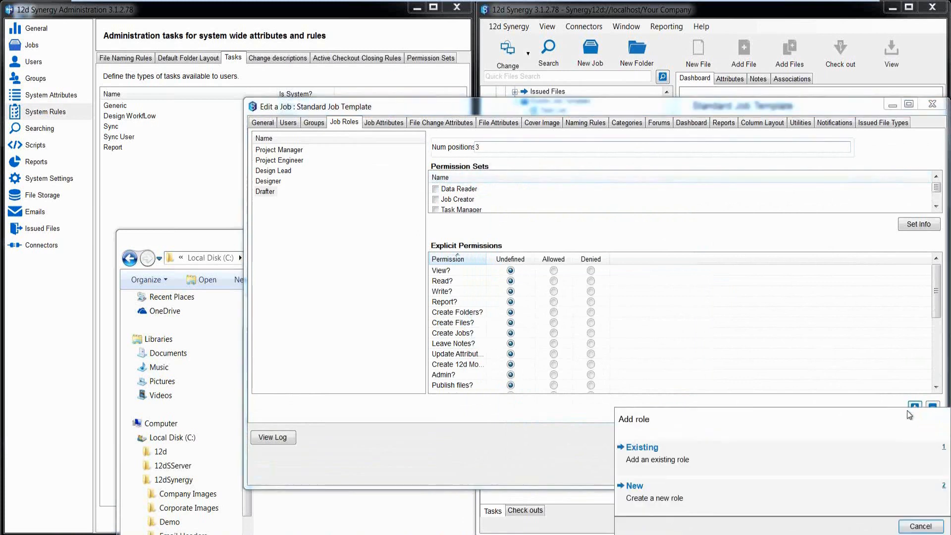
click(649, 456)
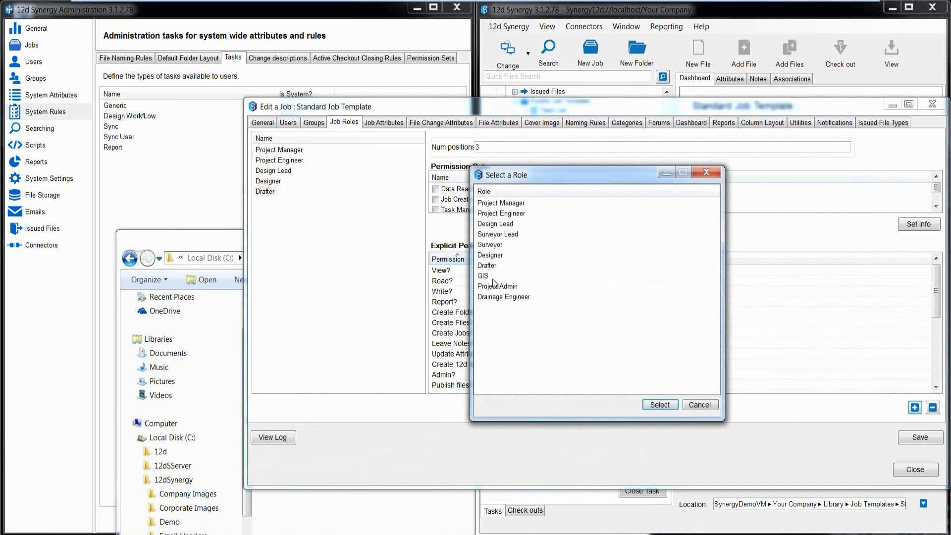
click(493, 297)
click(659, 404)
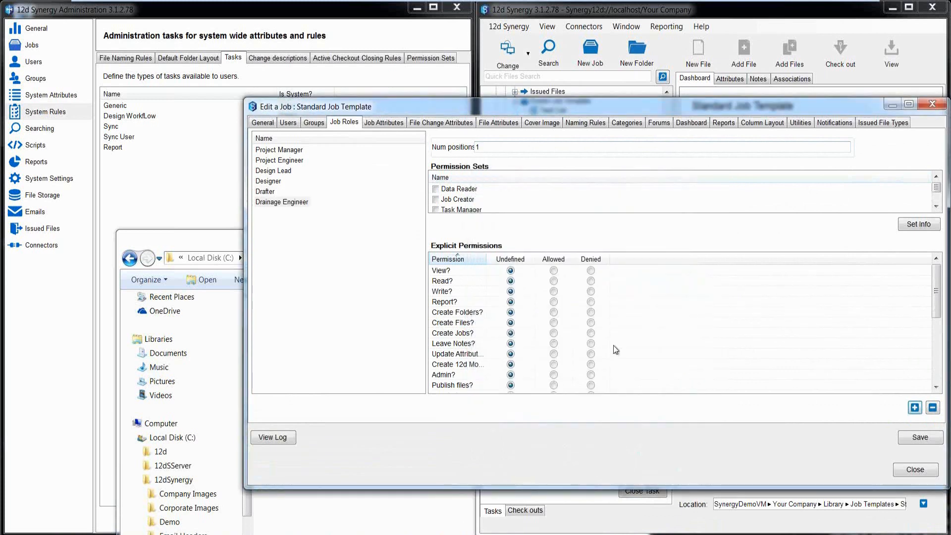
click(914, 407)
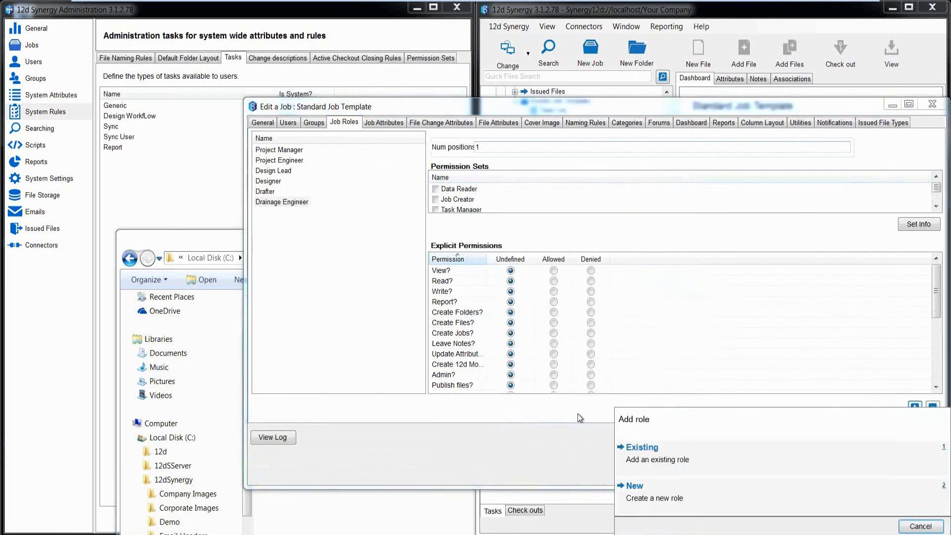
click(642, 453)
click(496, 286)
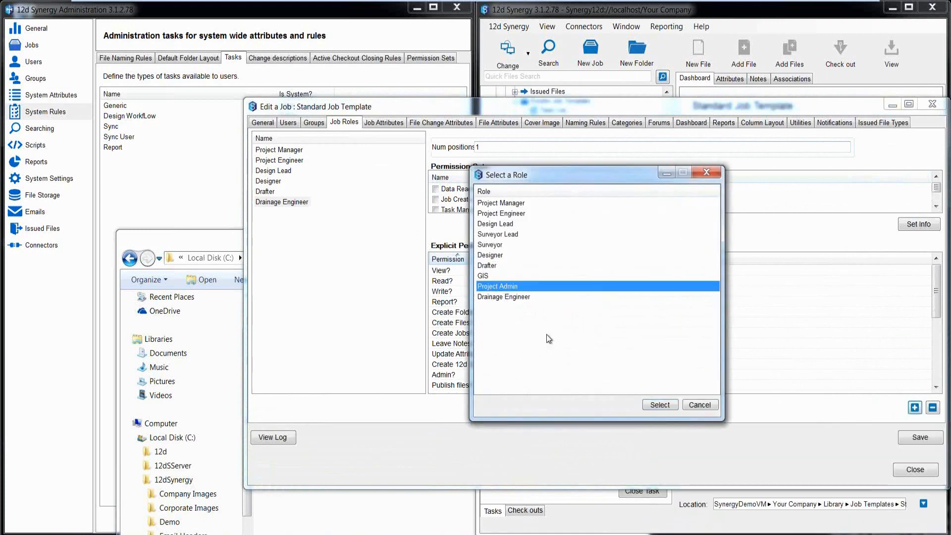
click(660, 404)
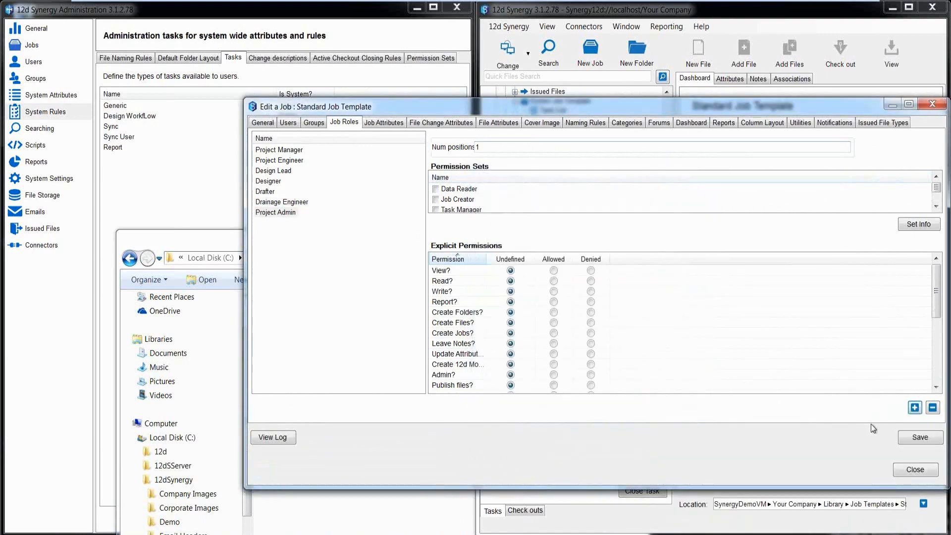
Save the job role updates to Standard Job Template and finish editing the job.
click(916, 439)
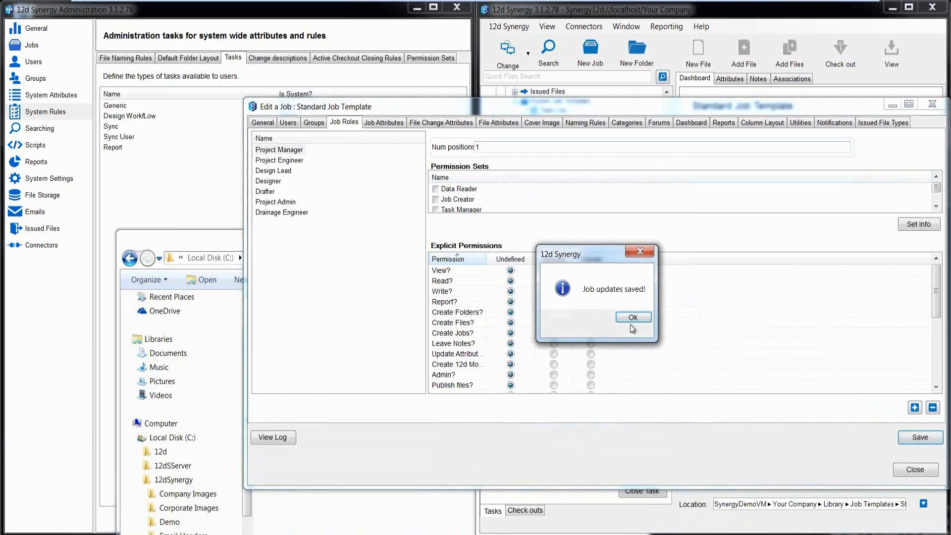
click(631, 319)
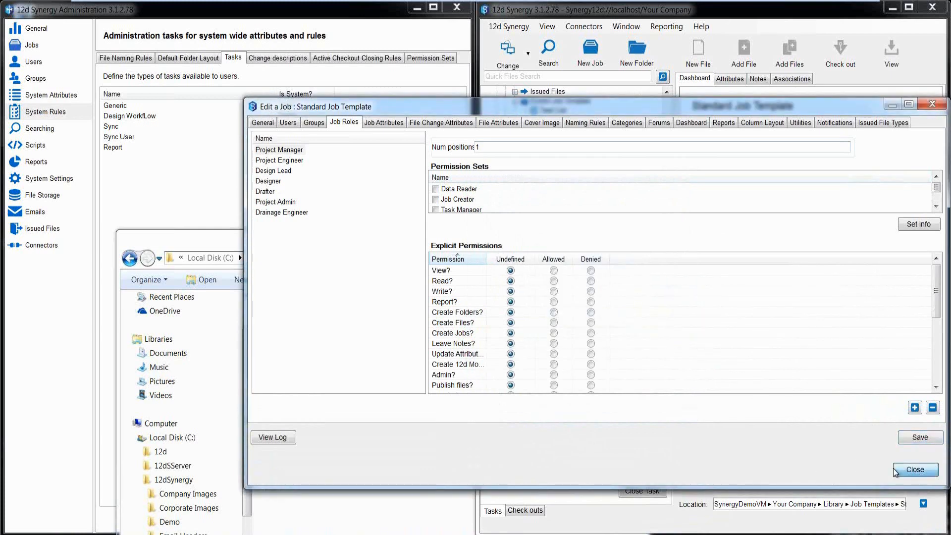
click(895, 469)
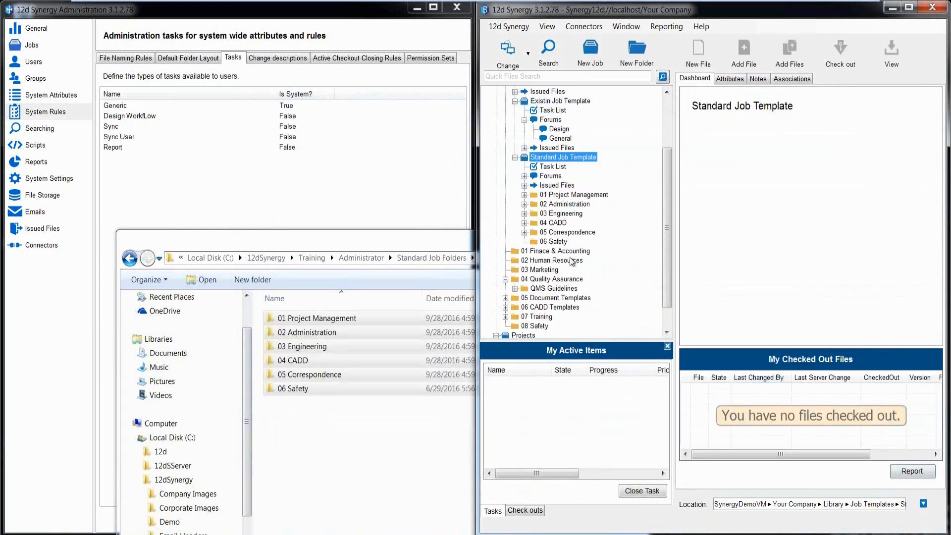
Refresh the contents of Standard Job Template in the job tree and view its Team list of role positions.
click(515, 157)
click(514, 163)
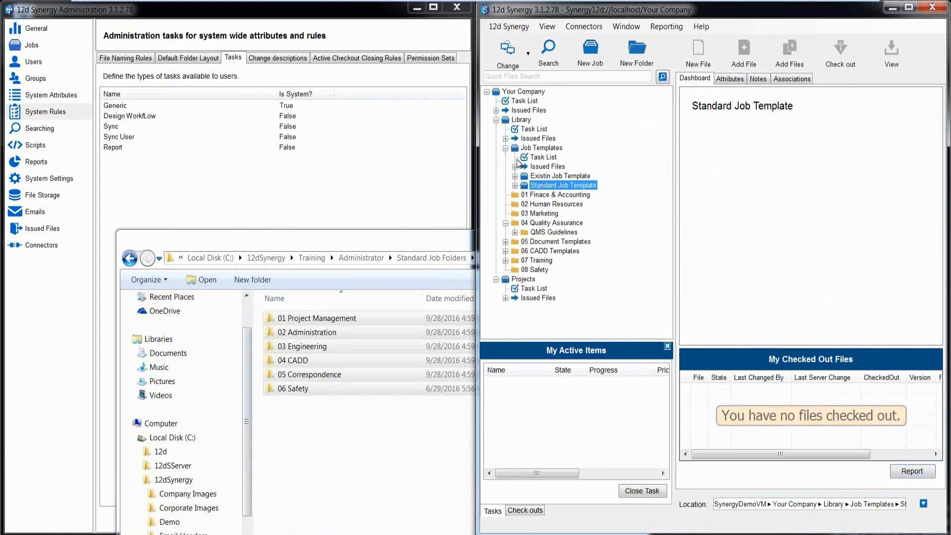
click(515, 185)
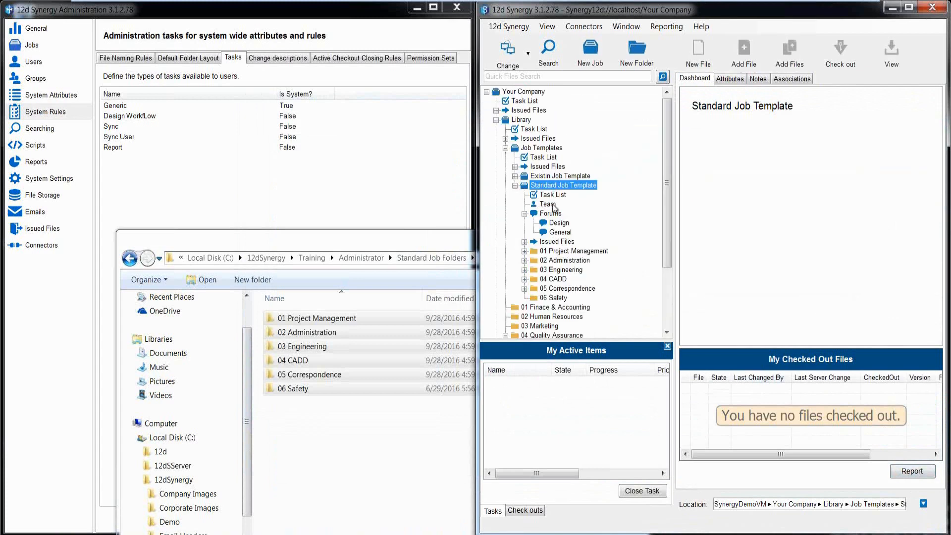
click(552, 206)
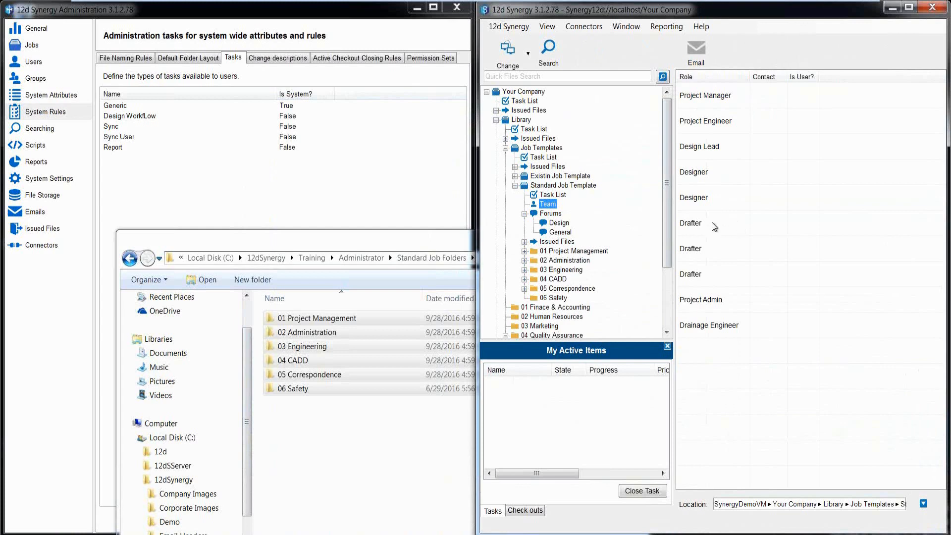
click(449, 232)
click(592, 236)
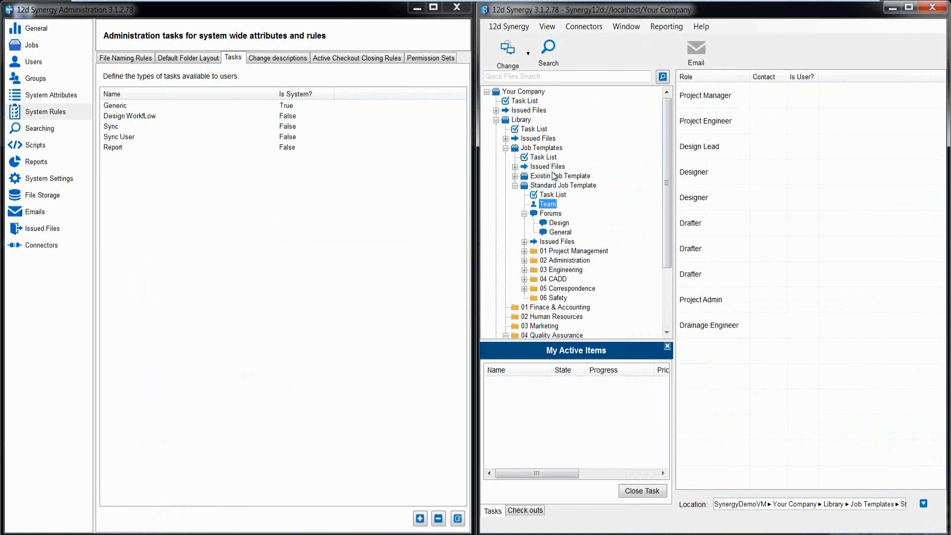
Edit Standard Job Template and start a new List-type job attribute with the name and display name Job Type.
click(554, 188)
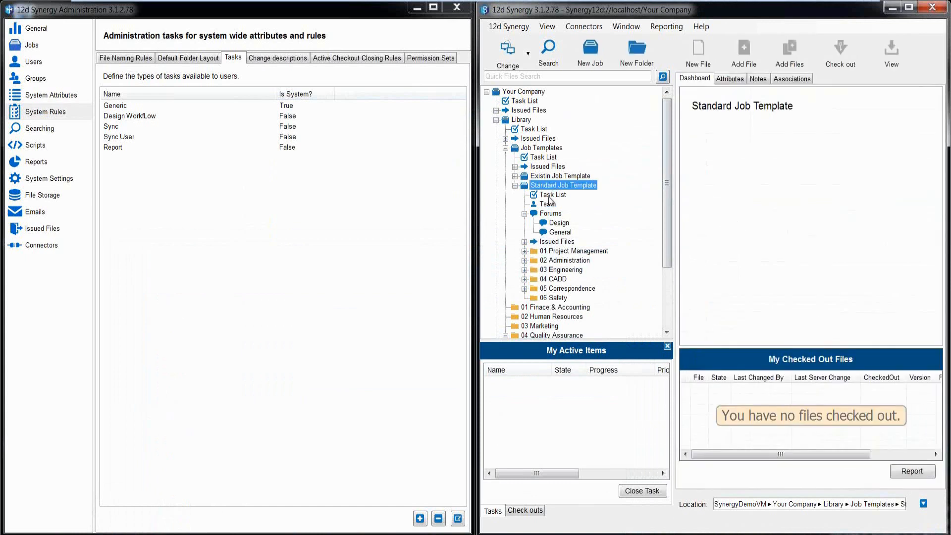
right_click(548, 185)
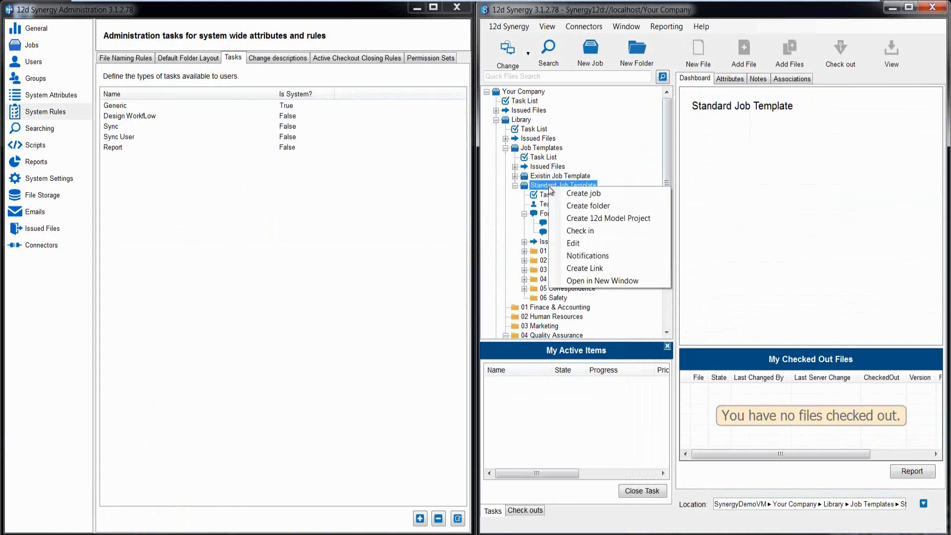
click(569, 241)
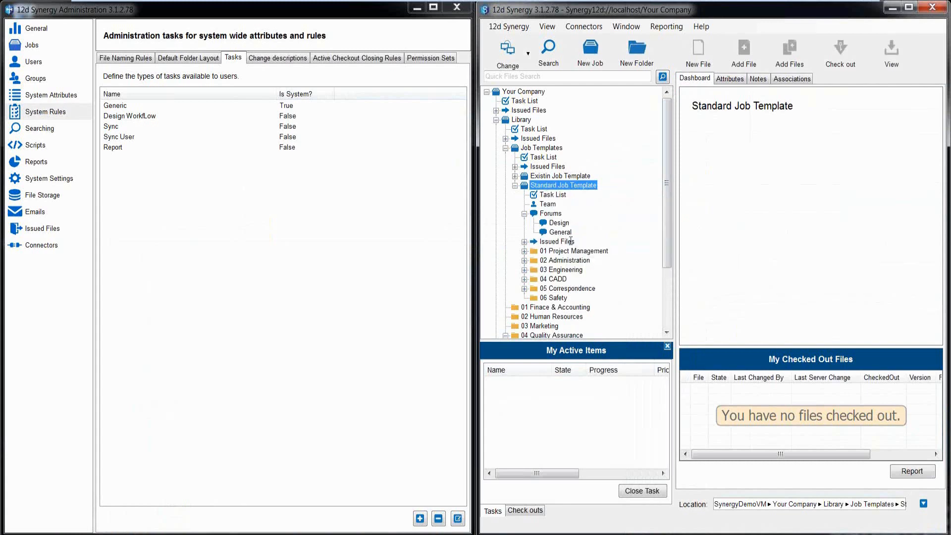
click(379, 97)
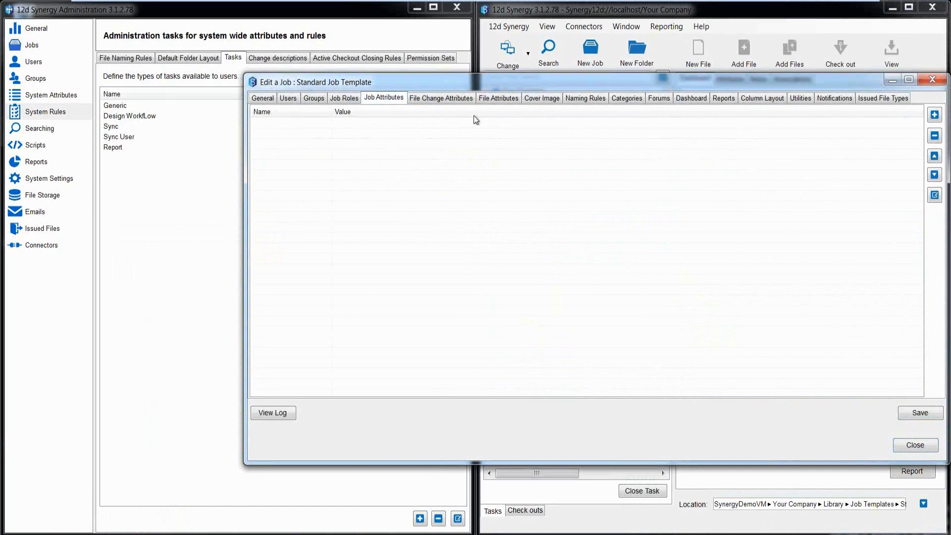
click(935, 114)
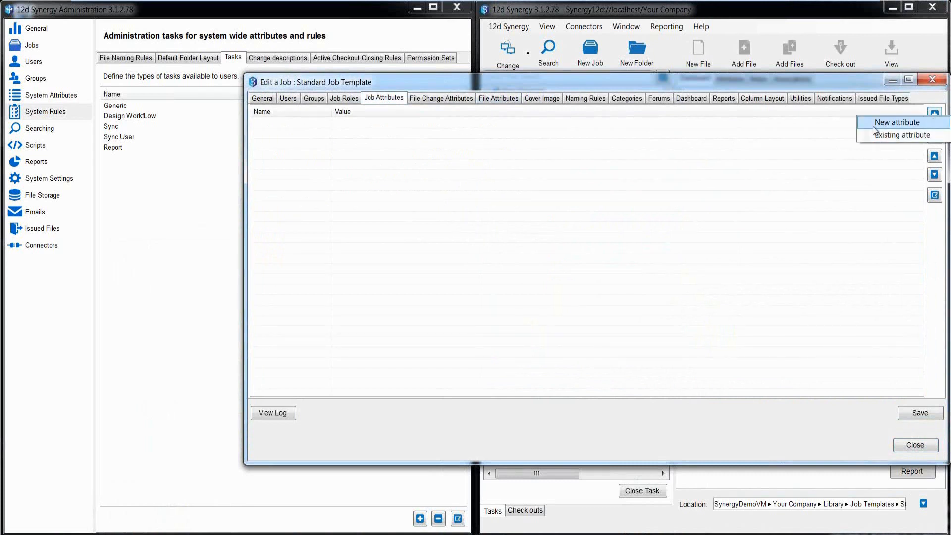
click(877, 124)
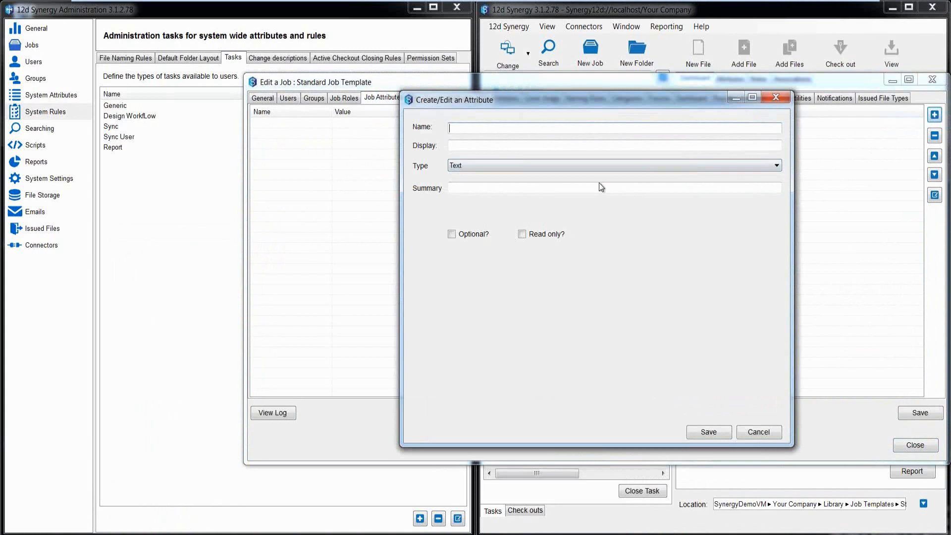
text(Job Type)
click(484, 146)
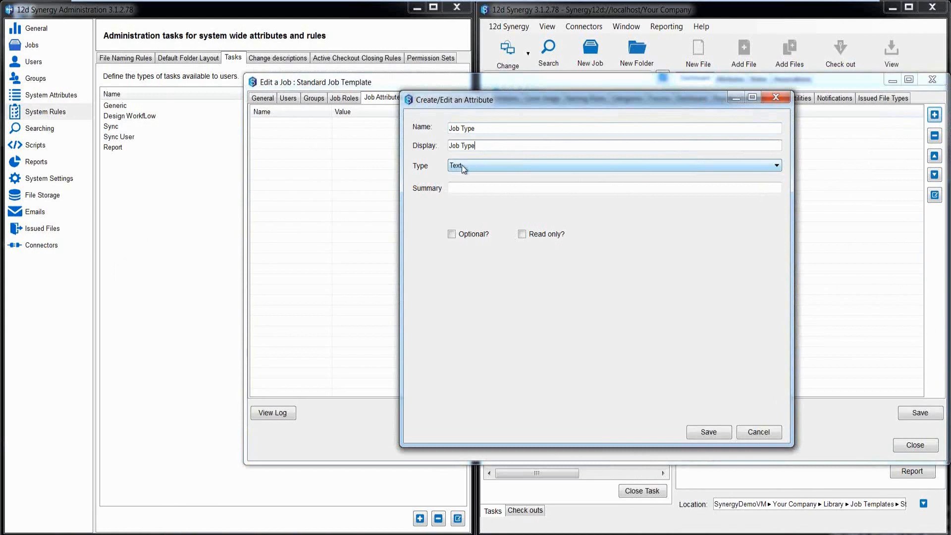
click(461, 165)
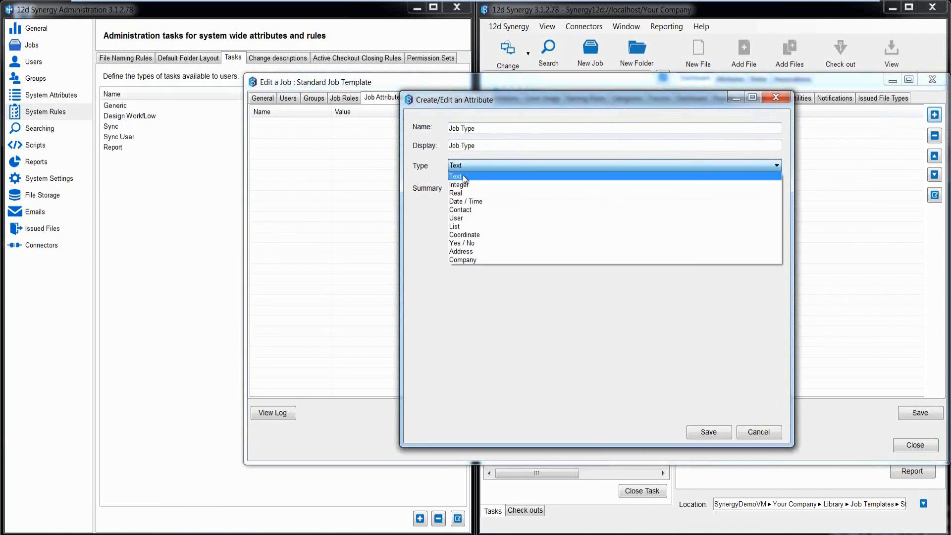
click(461, 226)
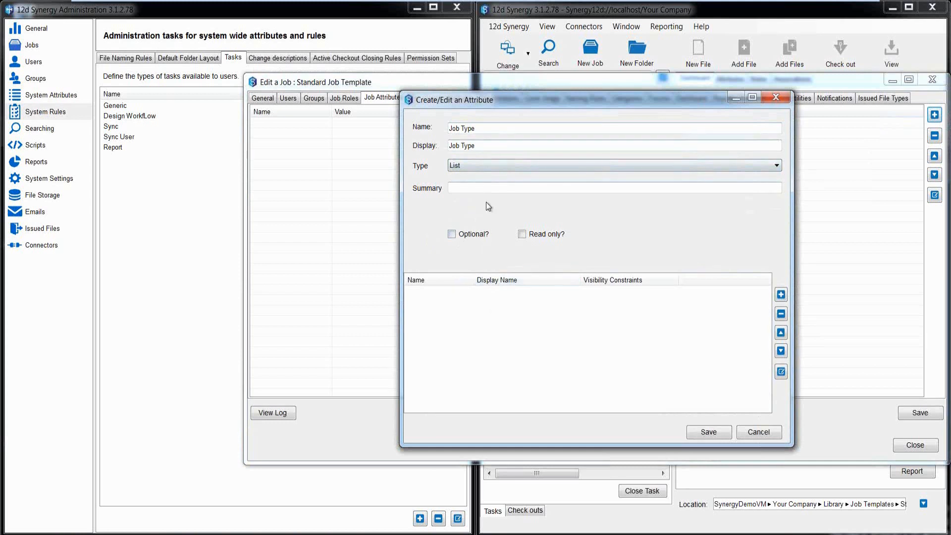
Add a list item to the Job Type attribute with the name and display name Select one.
click(781, 295)
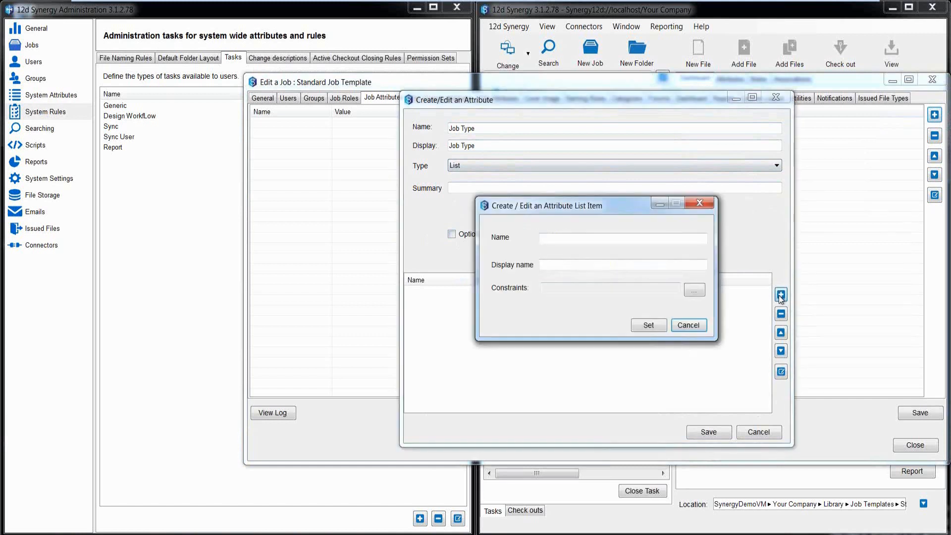
click(549, 240)
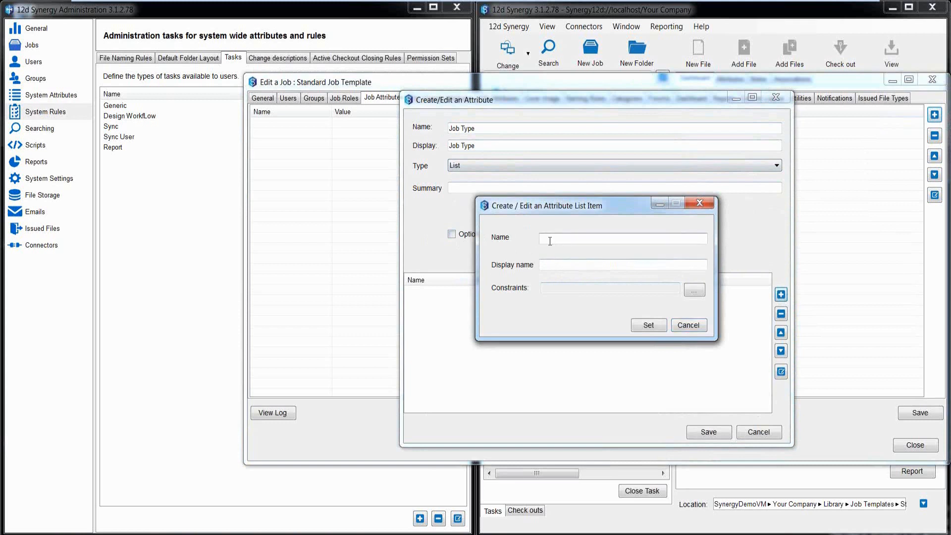
text(Select one)
key(ctrl+a)
key(ctrl+c)
click(552, 264)
key(ctrl+v)
click(645, 326)
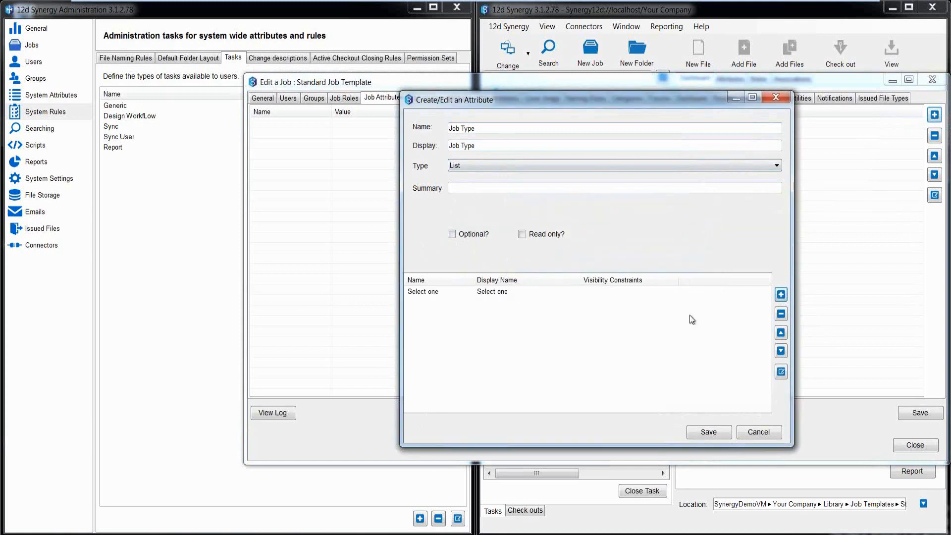
Add a list item to the Job Type attribute with the name and display name Standard Job.
click(780, 294)
click(548, 238)
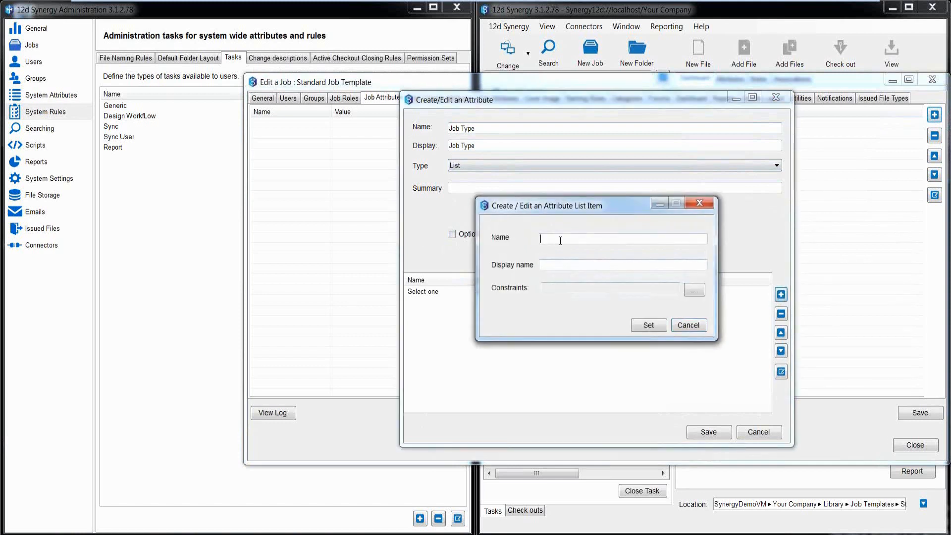
text(Standard Job)
key(ctrl+a)
key(ctrl+c)
click(550, 264)
key(ctrl+v)
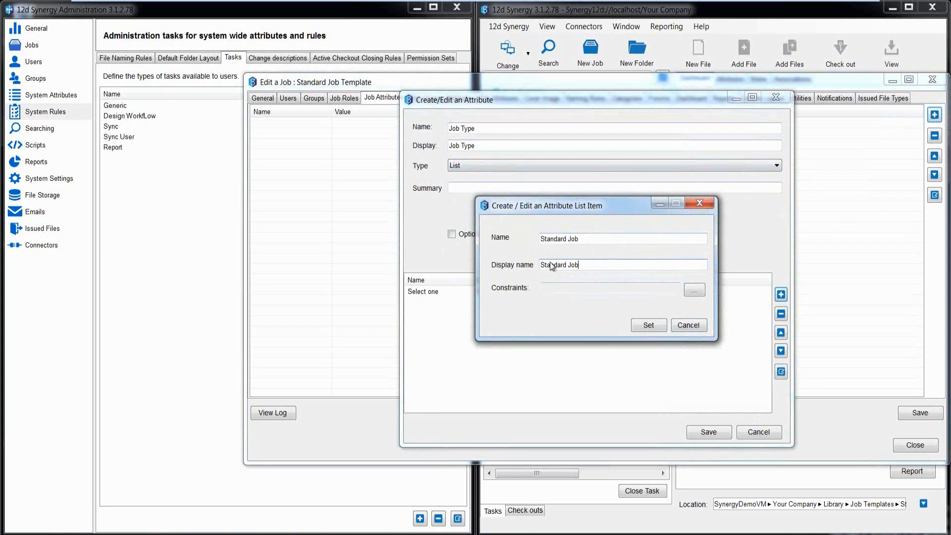
click(648, 325)
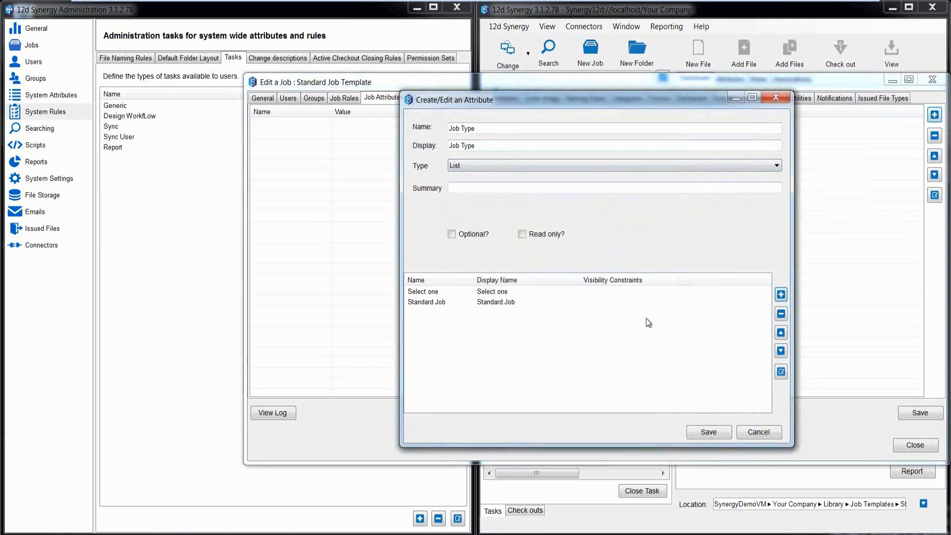
Add a list item to the Job Type attribute with the name and display name Existing Job.
click(781, 295)
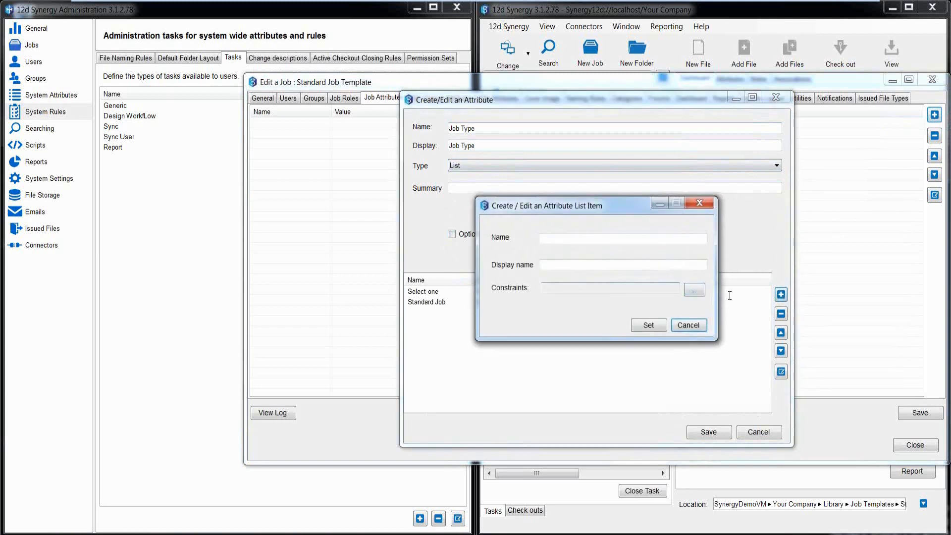
text(E)
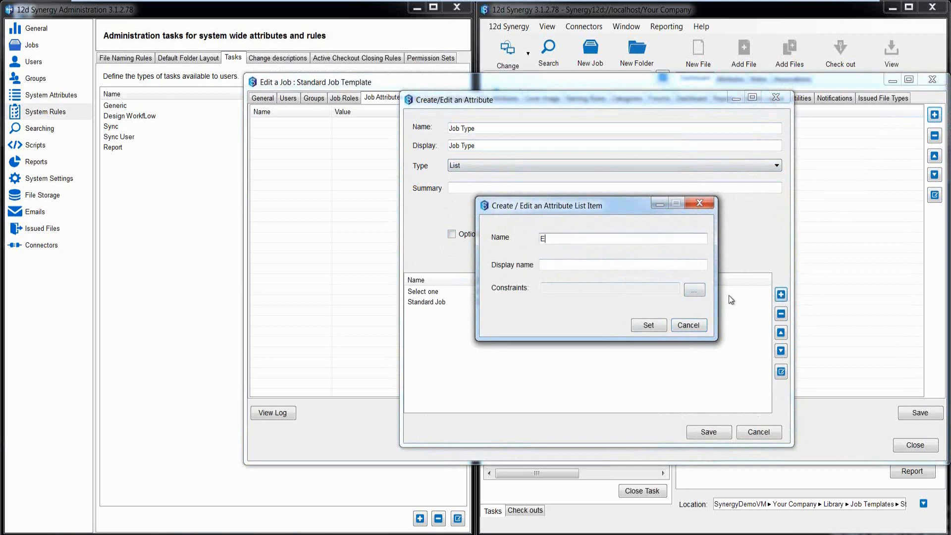
text(xisting Job)
drag(577, 243, 522, 242)
key(ctrl+c)
click(551, 265)
key(ctrl+v)
click(647, 324)
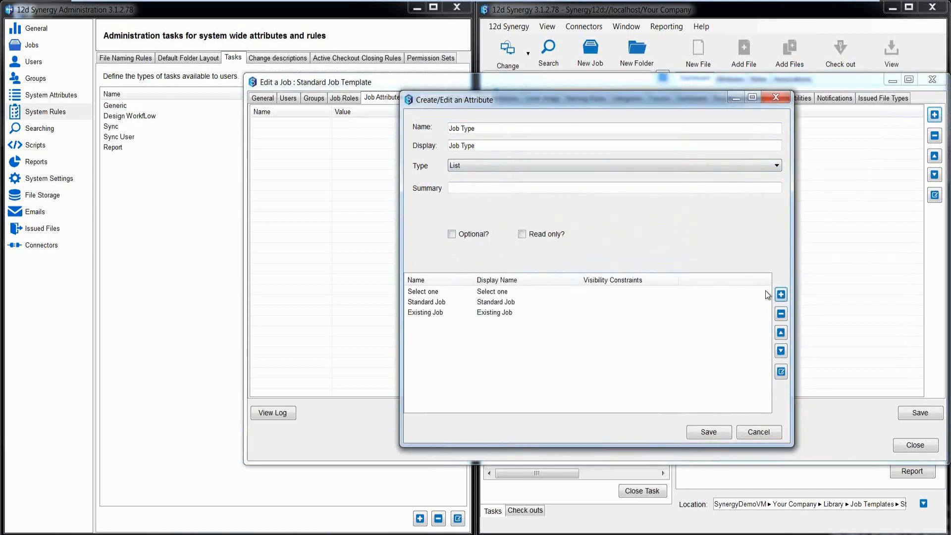
Add a list item with the name and display name Header Job, and save the Job Type attribute.
click(781, 294)
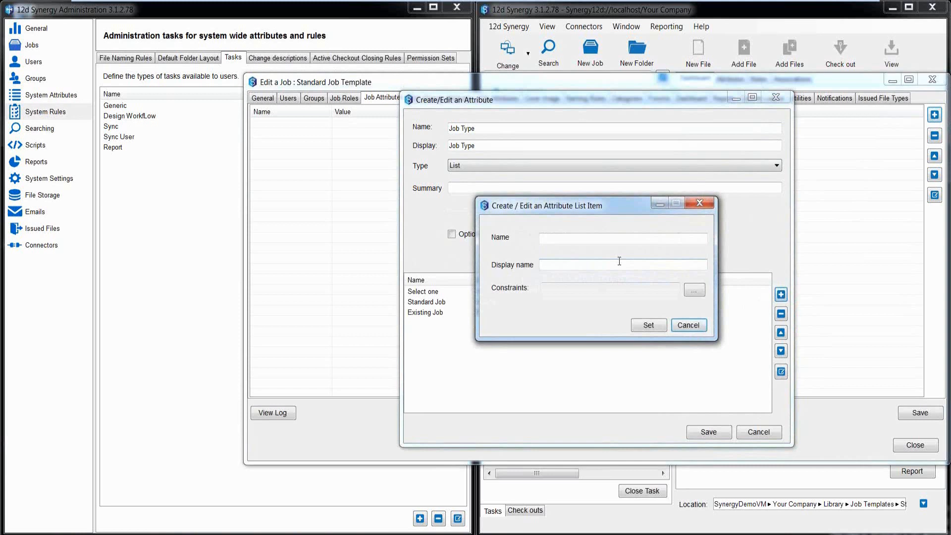
click(560, 241)
text(Header Job)
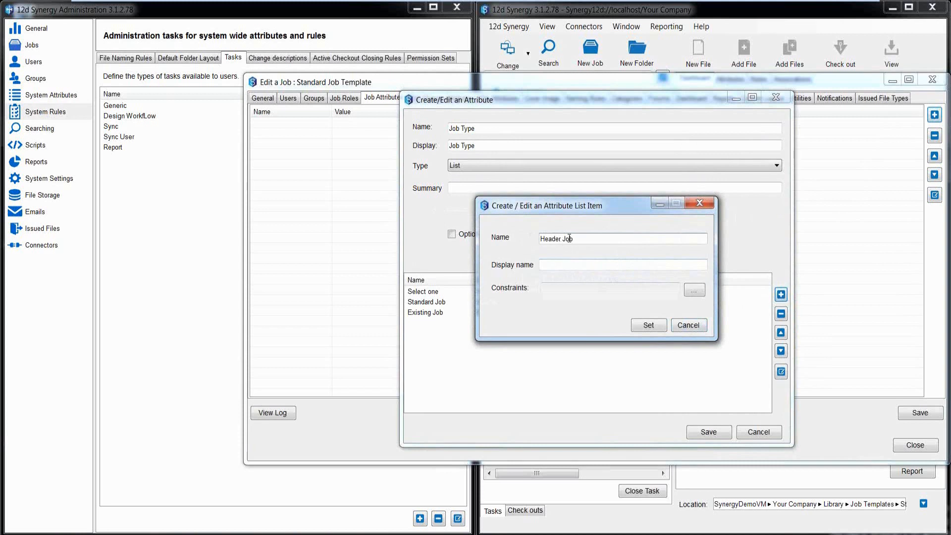
drag(573, 239, 538, 240)
key(ctrl+c)
click(547, 265)
key(ctrl+v)
click(648, 325)
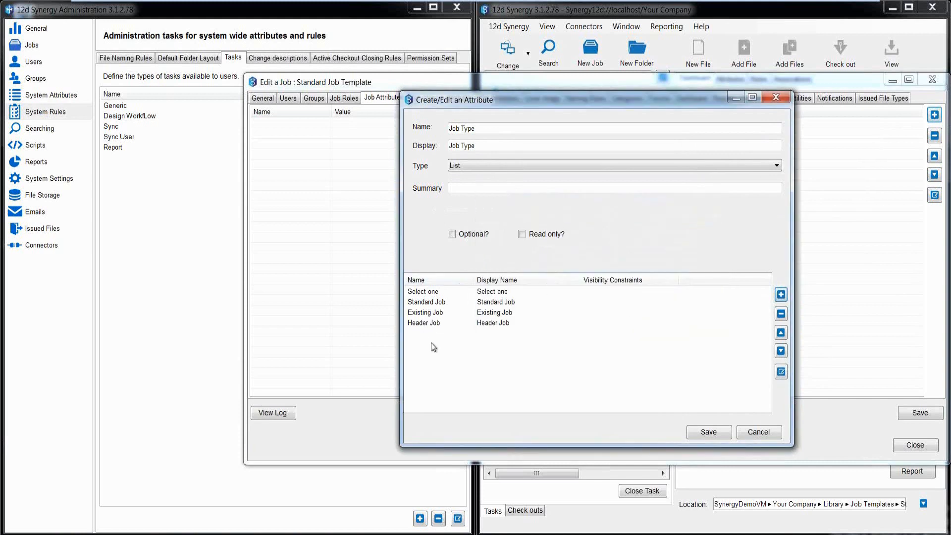
click(707, 432)
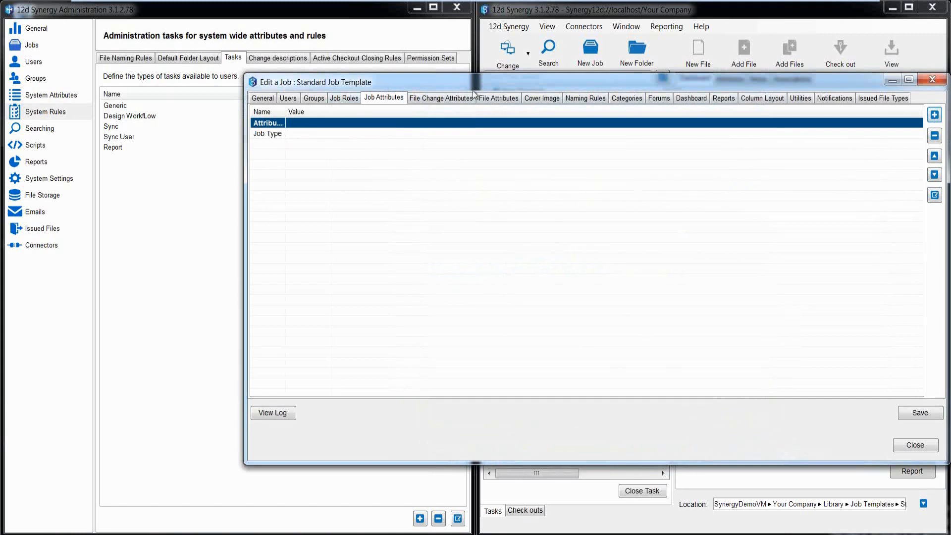
Set the value of the Job Type attribute to Select one.
click(299, 134)
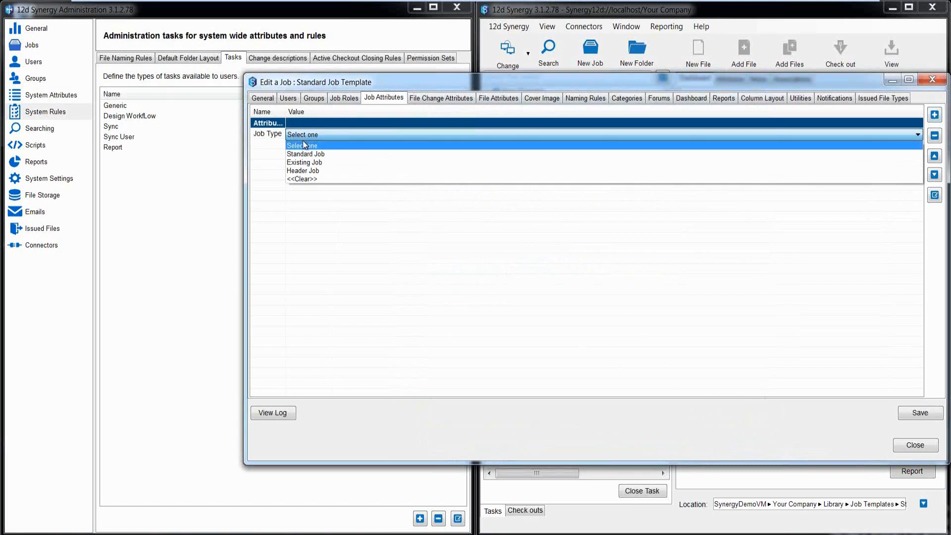
click(304, 146)
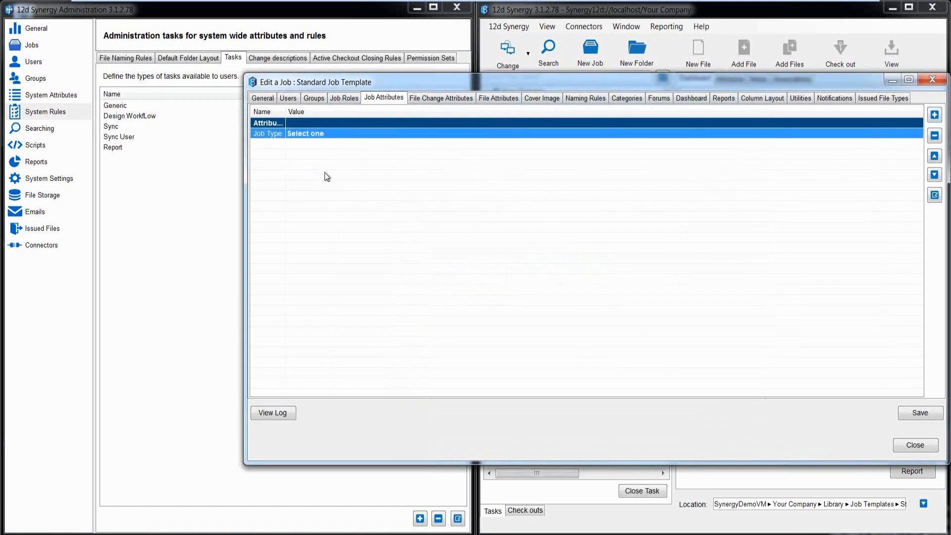
Add a new Text job attribute with the name and display Job Number, and set its value to Enter Job Number.
click(934, 115)
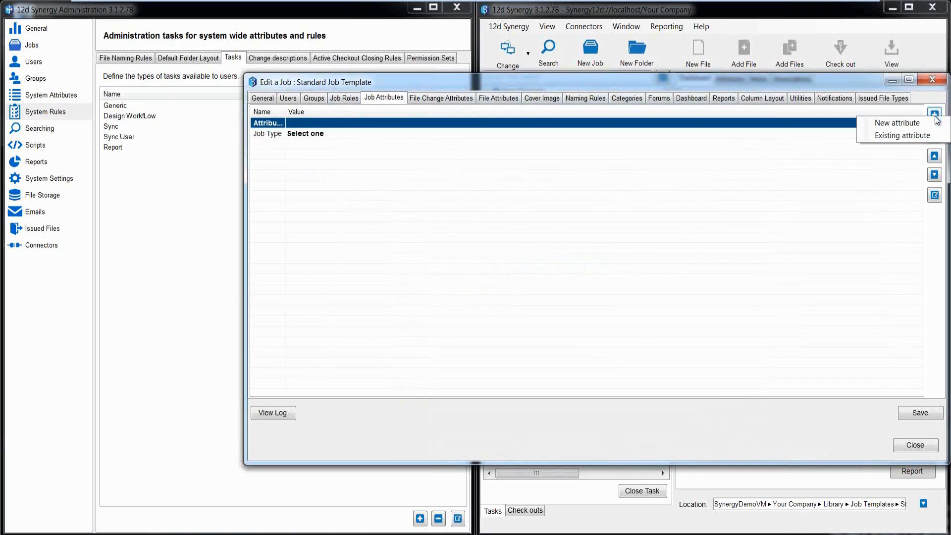
click(904, 131)
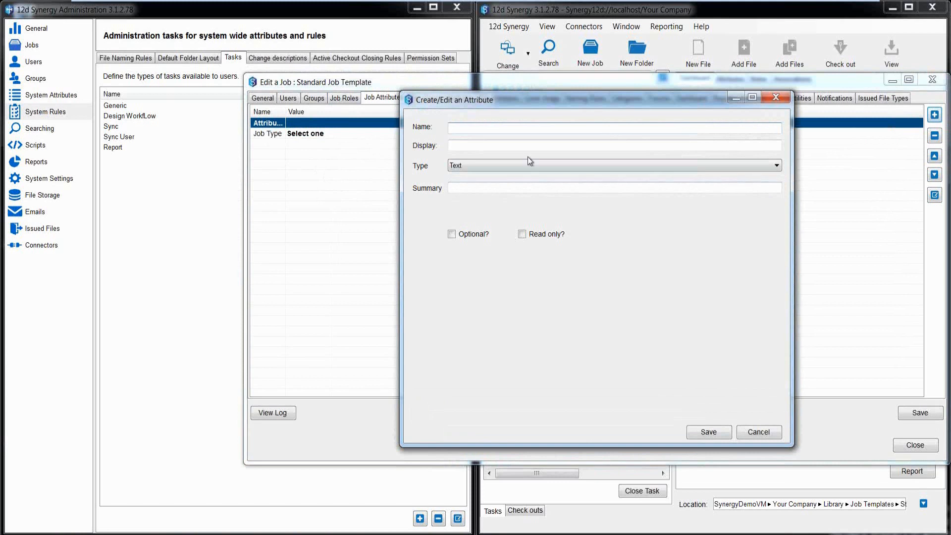
text(Job)
text(Number)
key(Tab)
text(Job Number)
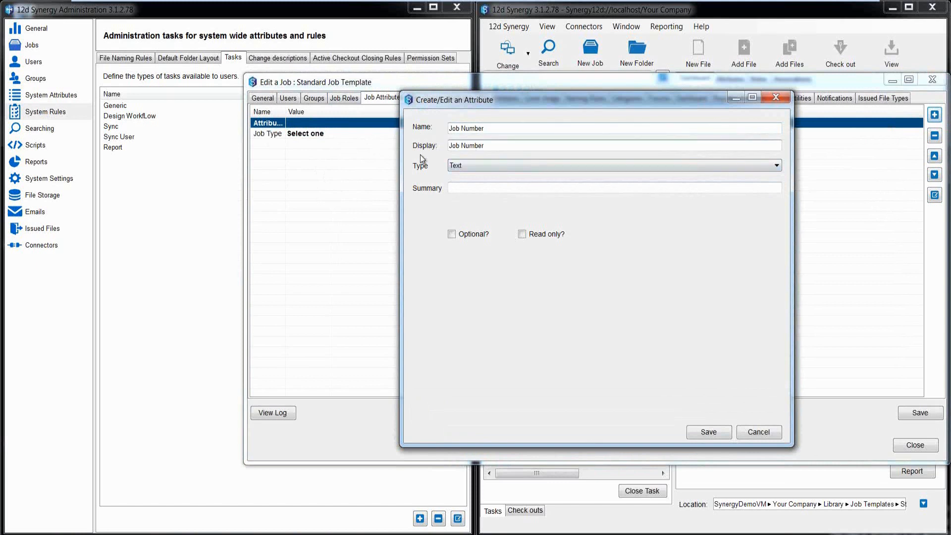
click(470, 166)
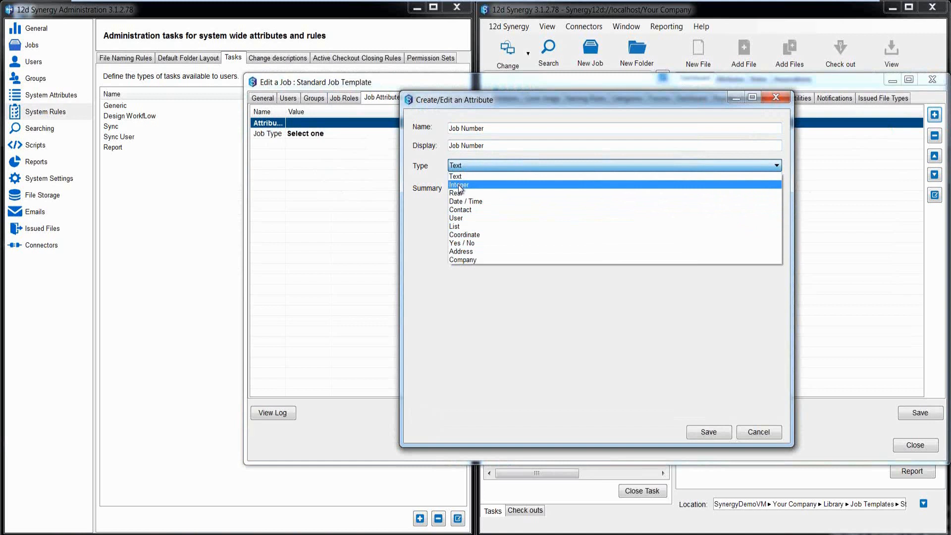
click(510, 102)
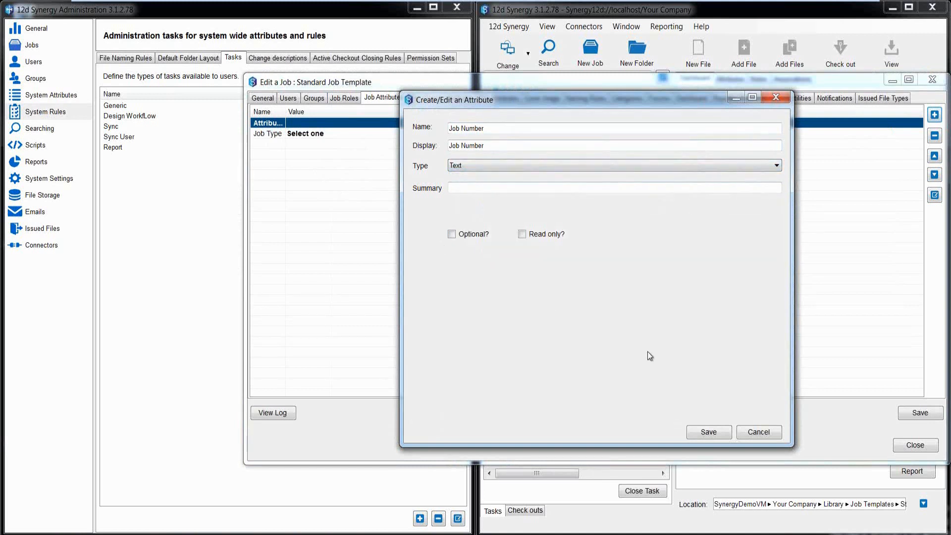
click(708, 432)
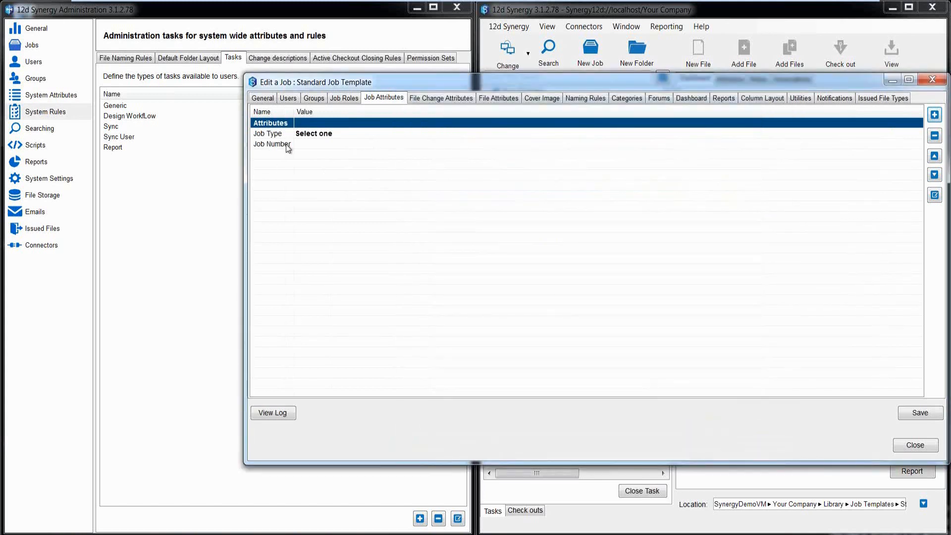
click(299, 148)
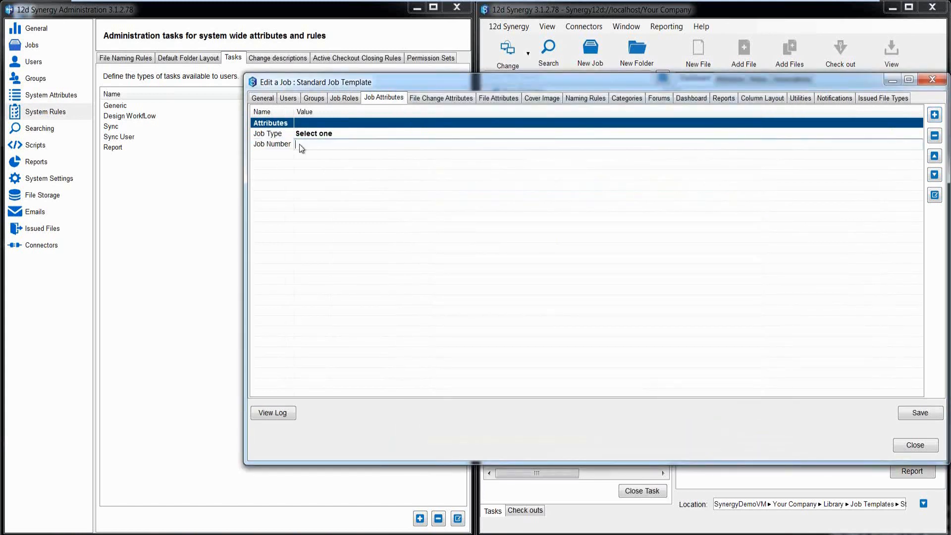
text(Enter Job Number)
Add a new Text job attribute with the name and display Job Name, and set its value to Enter Job Name.
click(934, 115)
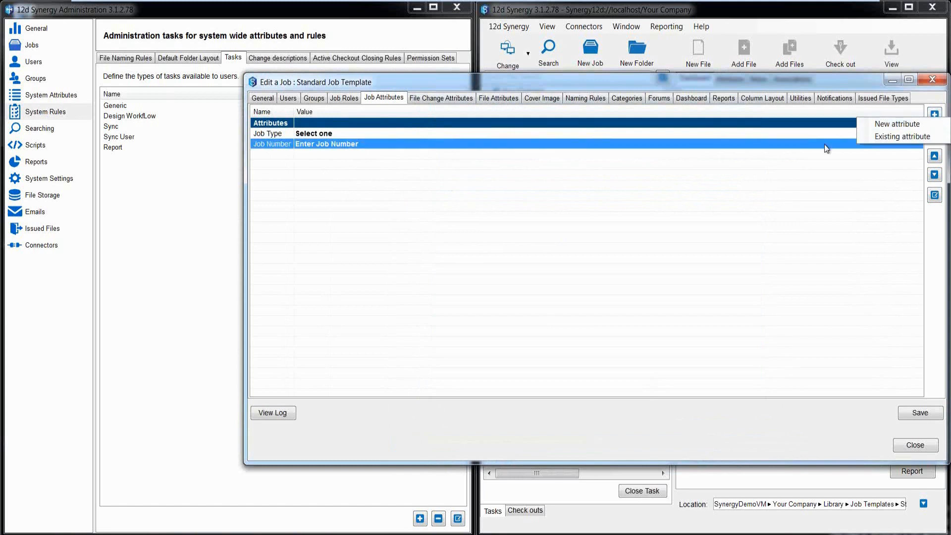
click(867, 130)
text(Job Name)
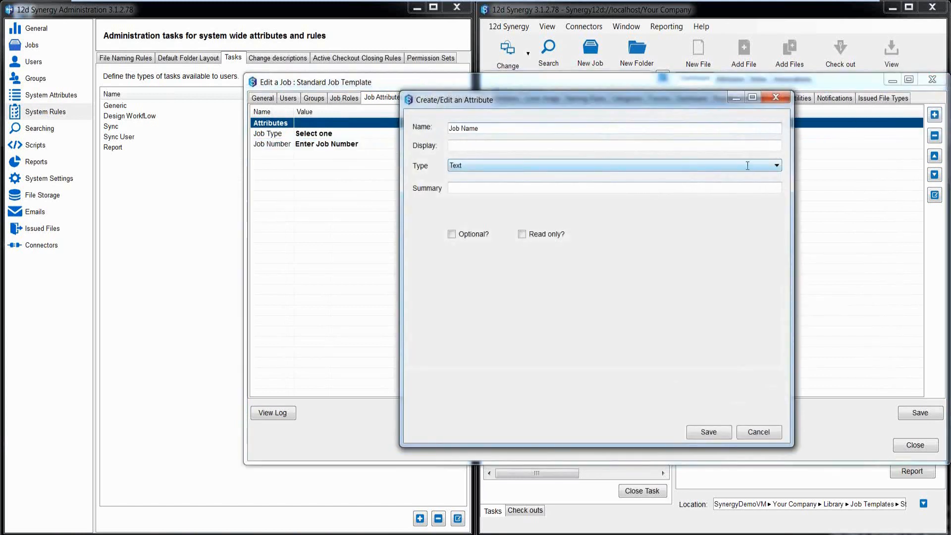
click(449, 146)
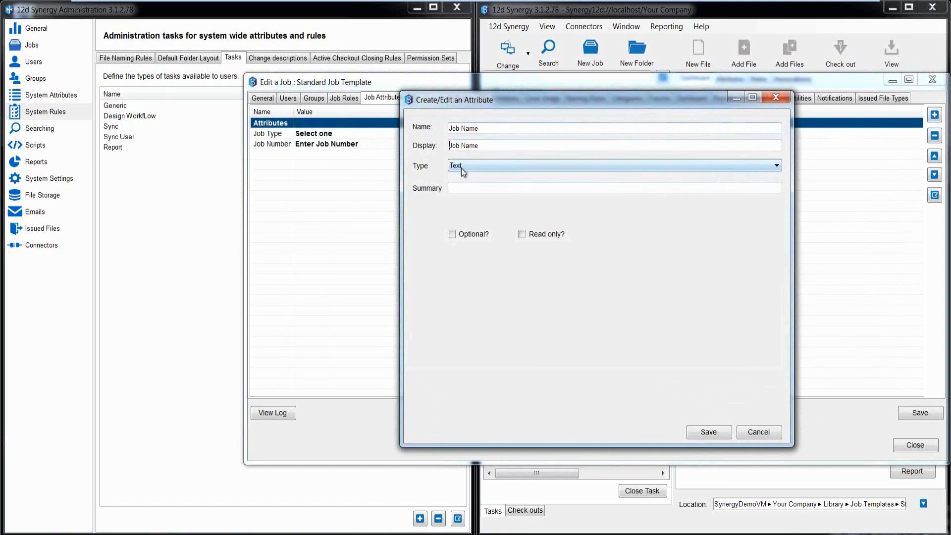
click(699, 432)
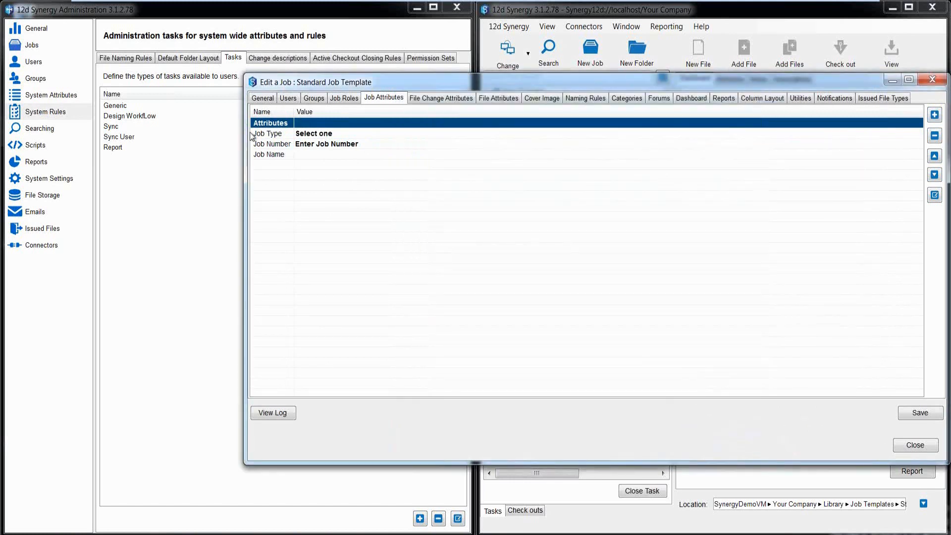
click(303, 159)
click(303, 159)
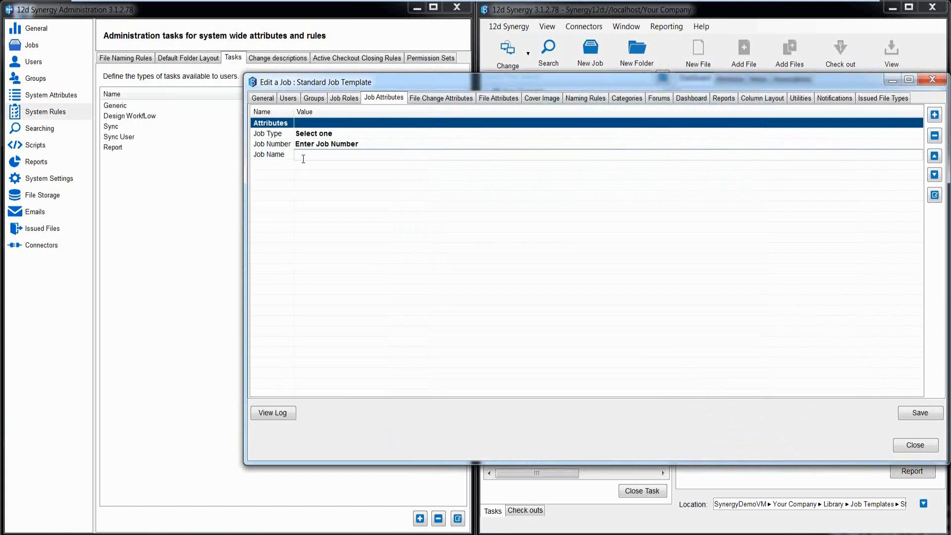
text(Enter Job Name)
Add a new optional job attribute of type Contact with the name and display Job Client.
click(931, 118)
click(875, 123)
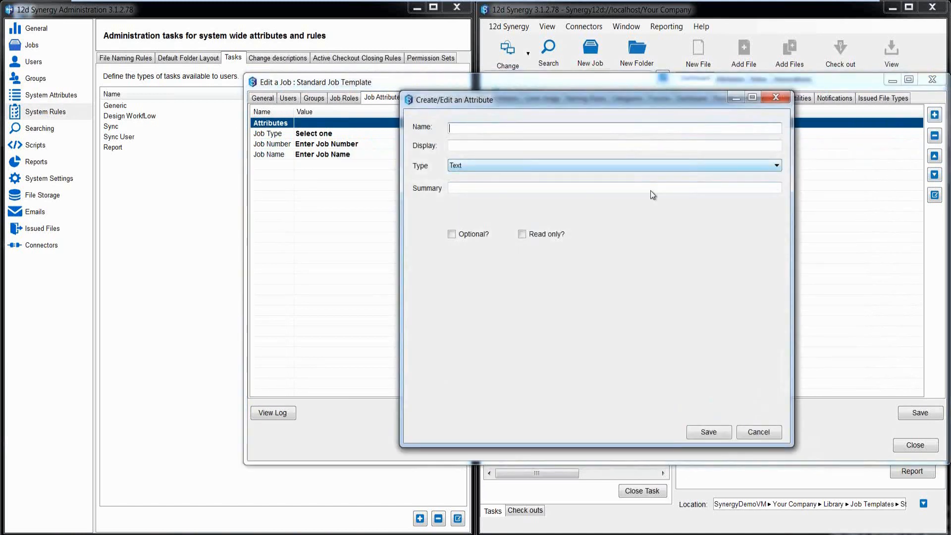
text(Job Client)
click(459, 146)
click(471, 165)
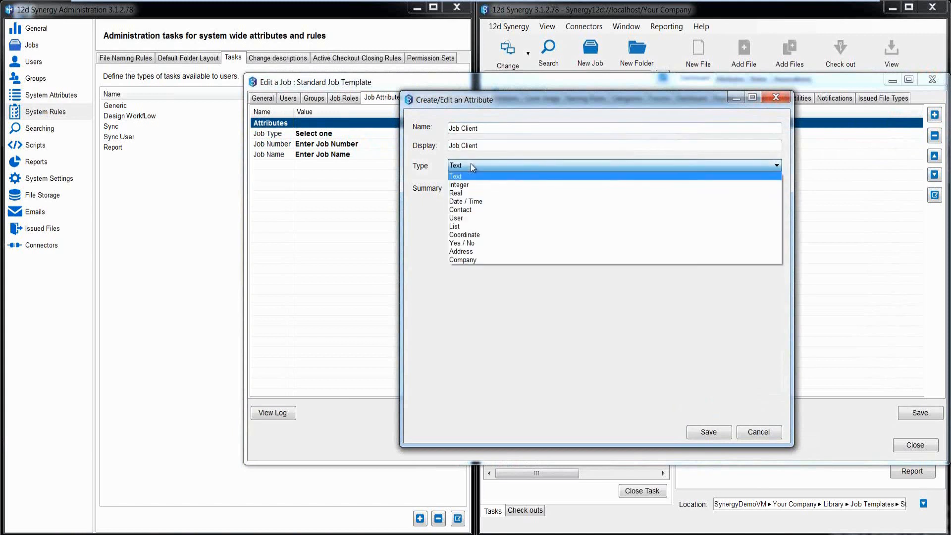
click(466, 210)
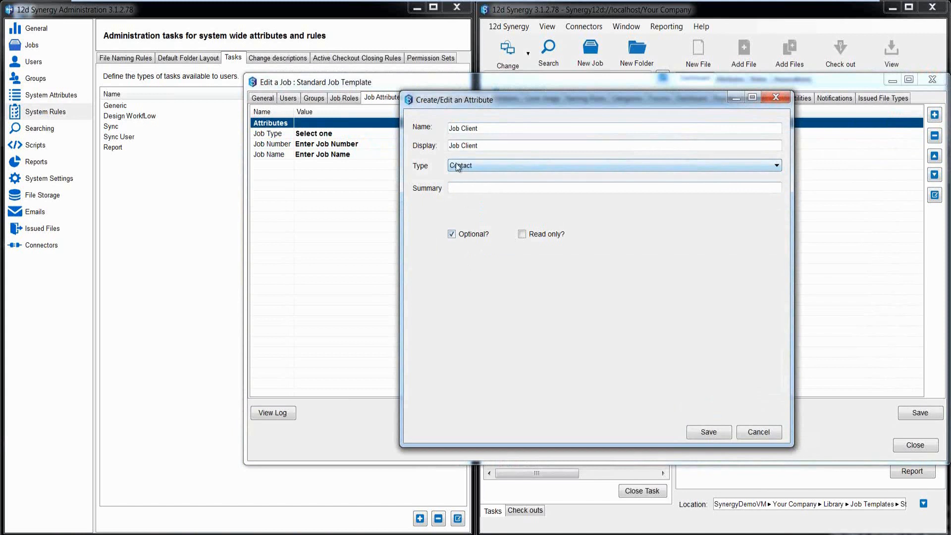
click(697, 435)
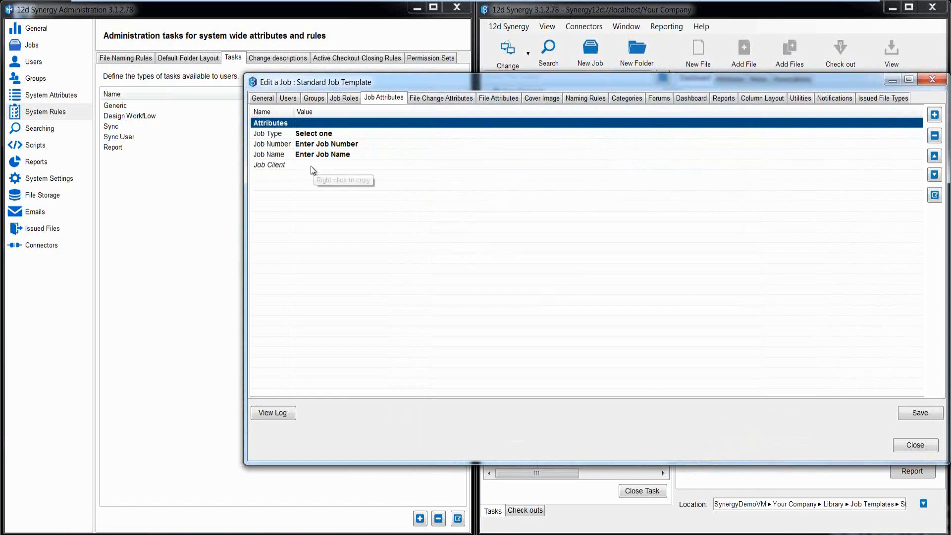
Add a new optional job attribute of type Address with the name and display Job Address, and check its address entry form.
click(934, 115)
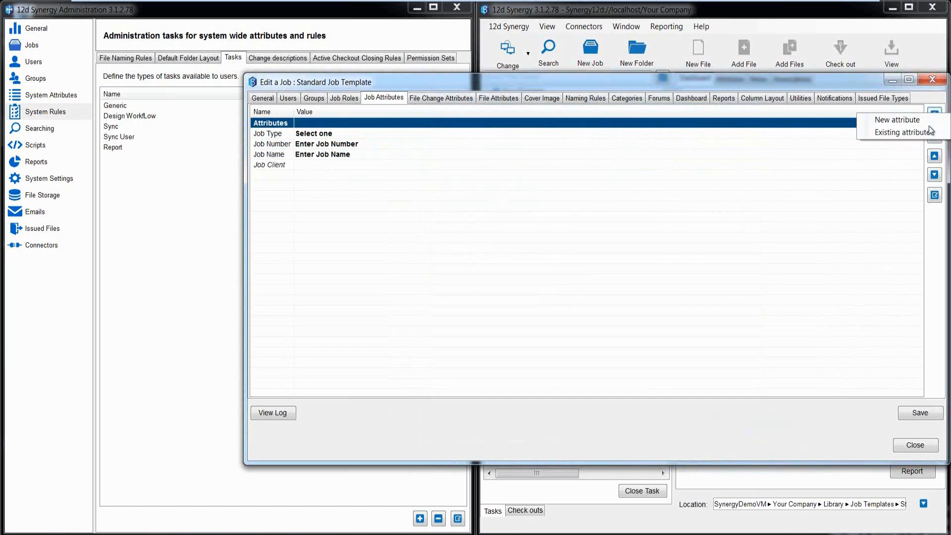
click(886, 120)
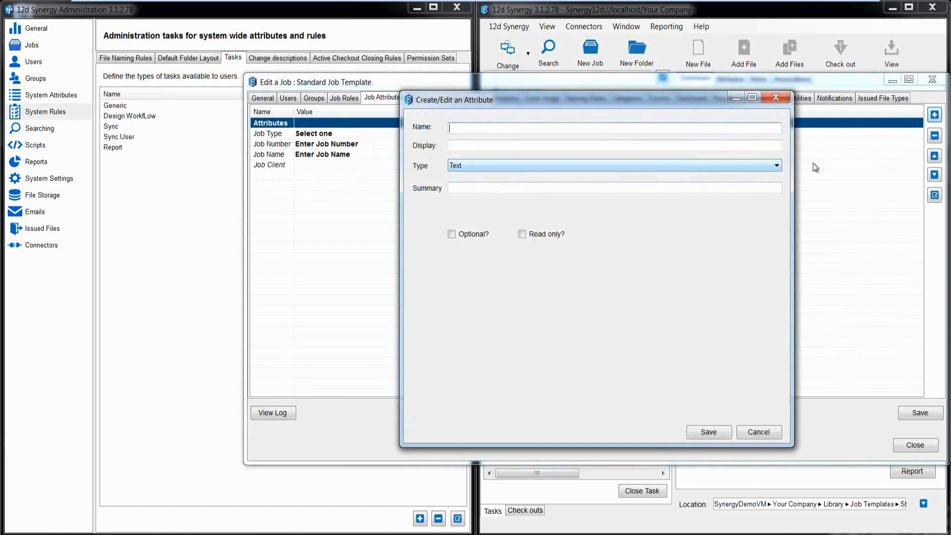
text(Job Address)
click(461, 148)
click(469, 165)
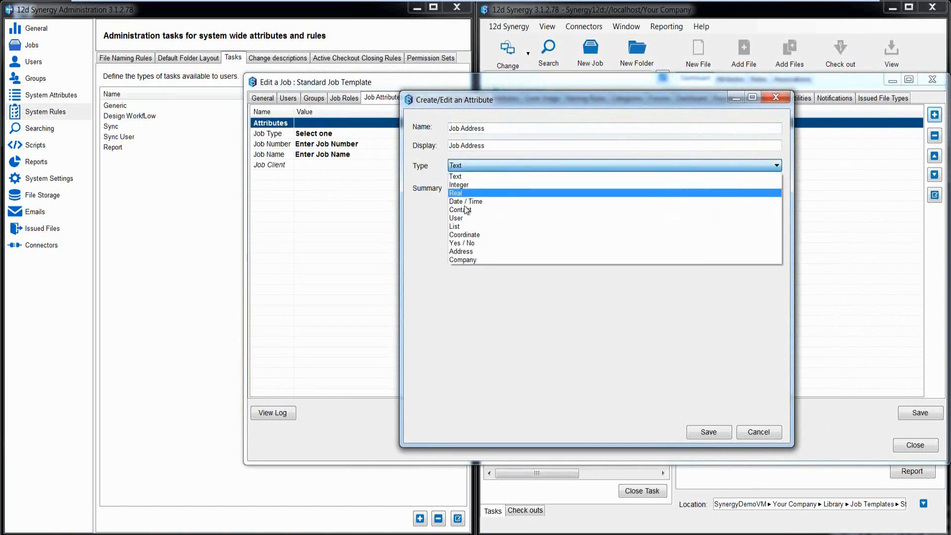
click(460, 251)
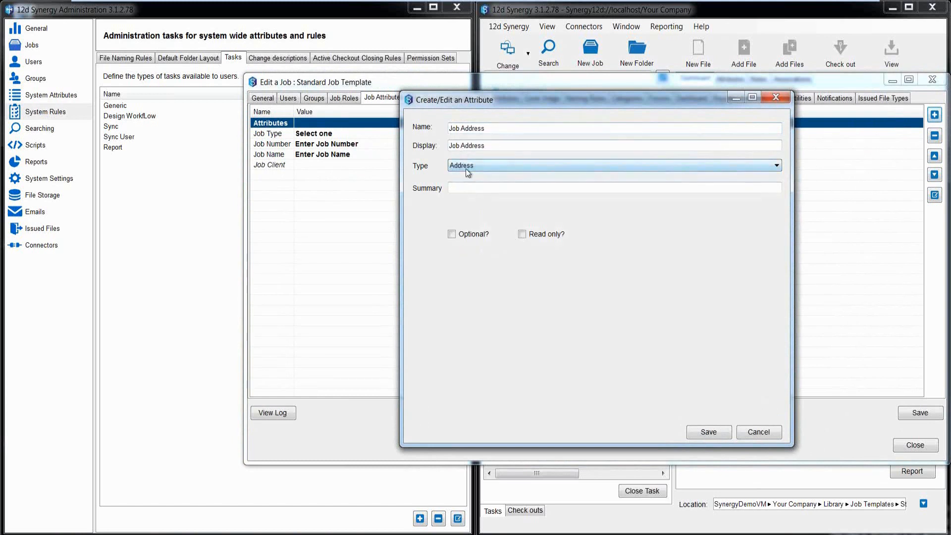
click(452, 234)
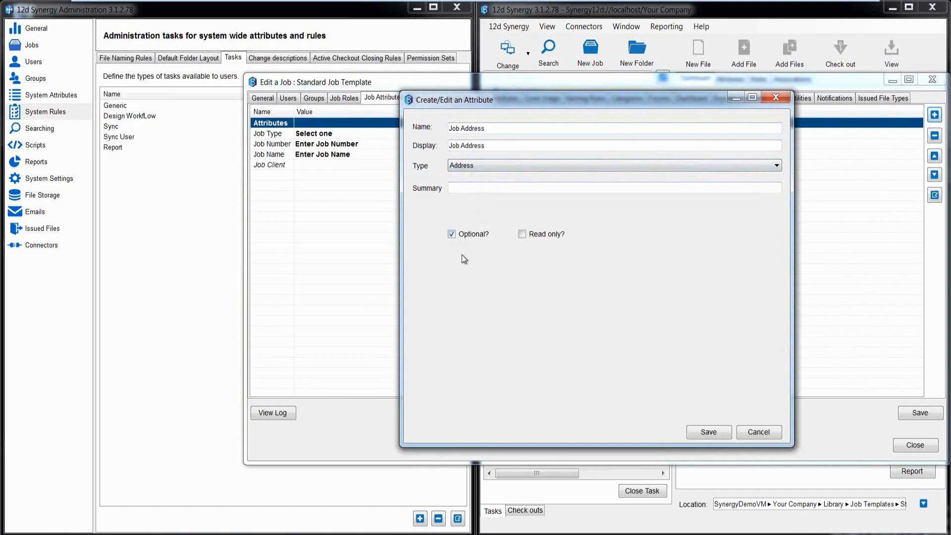
click(699, 430)
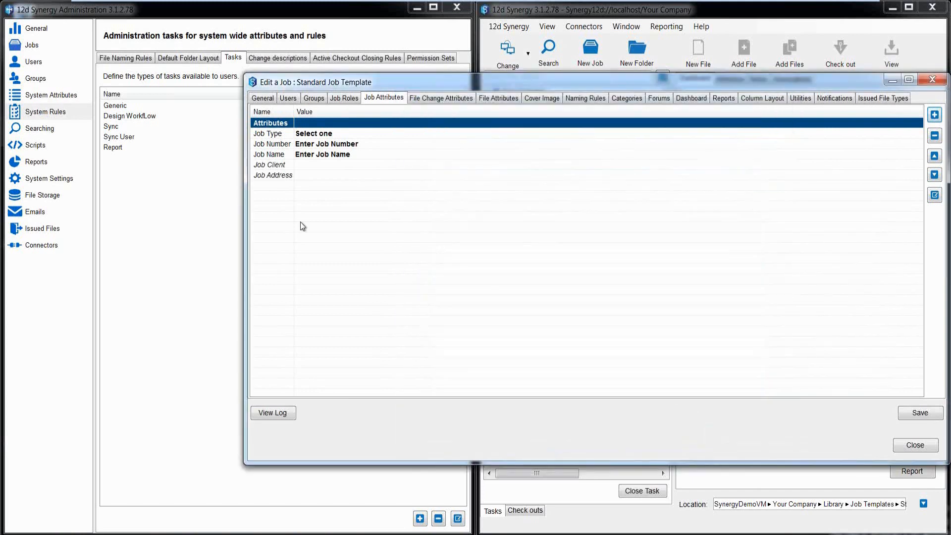
double_click(300, 176)
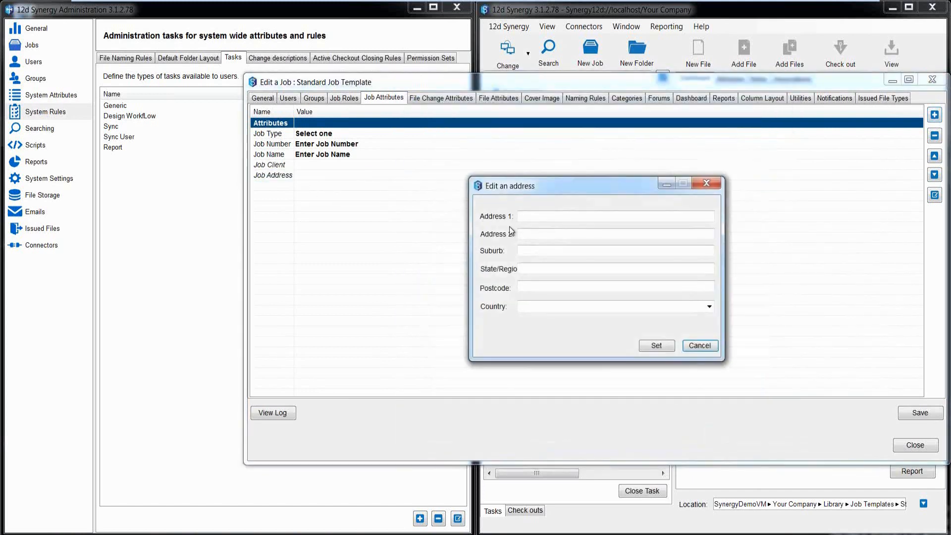
click(689, 346)
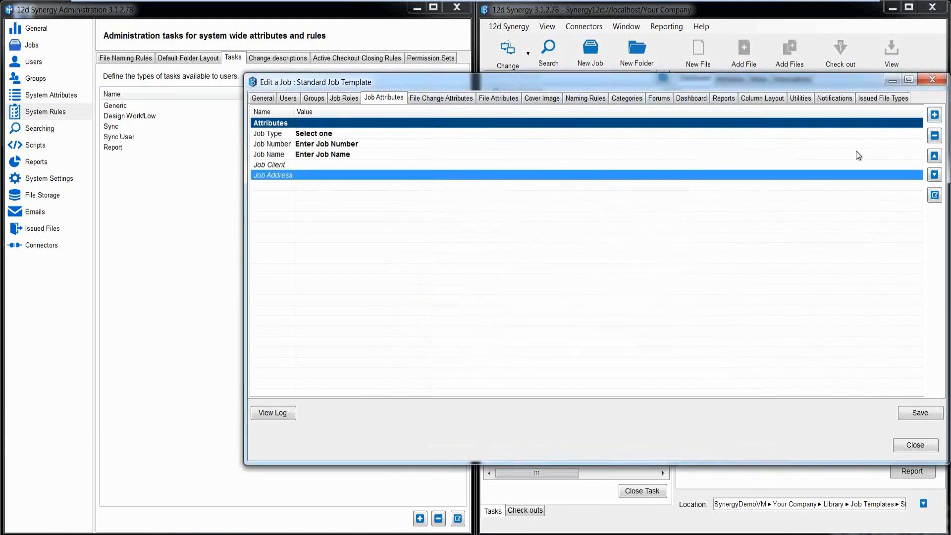
Start a new job attribute of type List with the name and display Job Status.
click(934, 115)
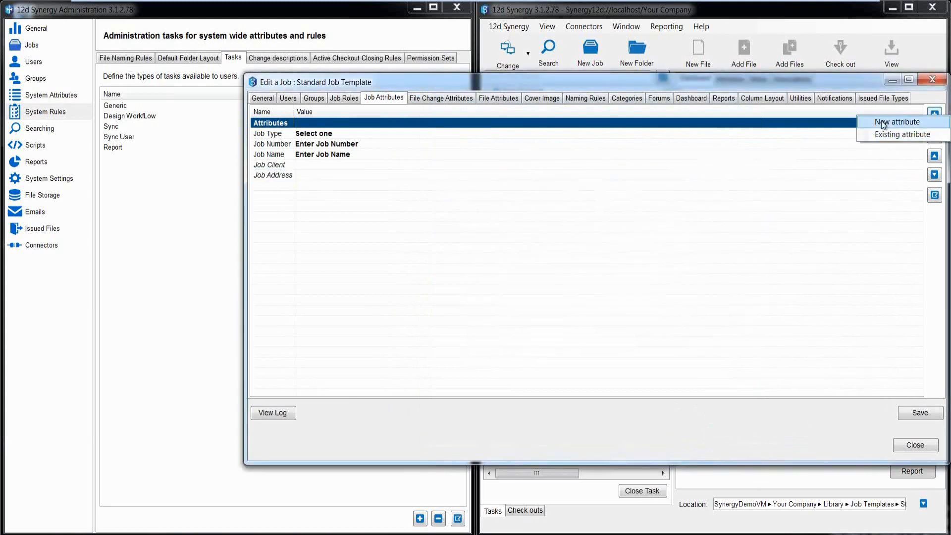
click(884, 123)
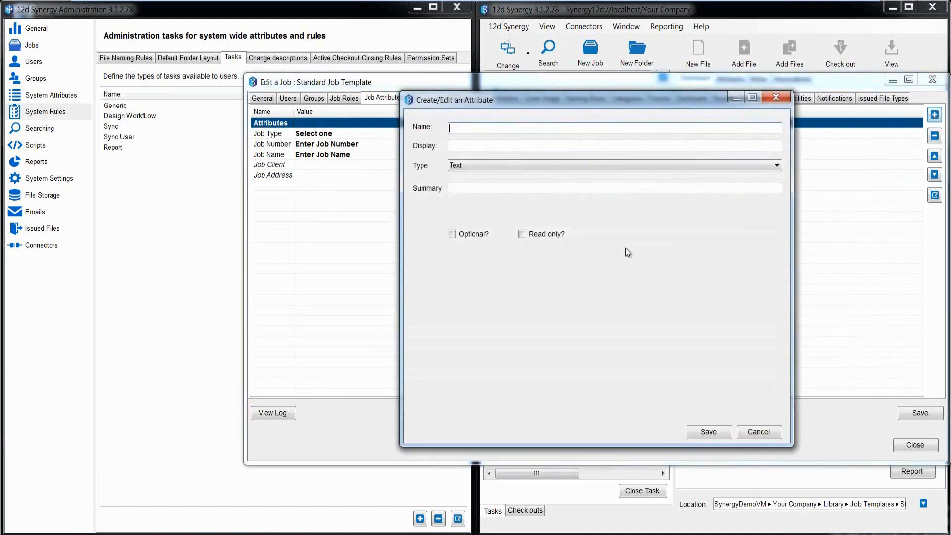
text(Job Status)
click(471, 146)
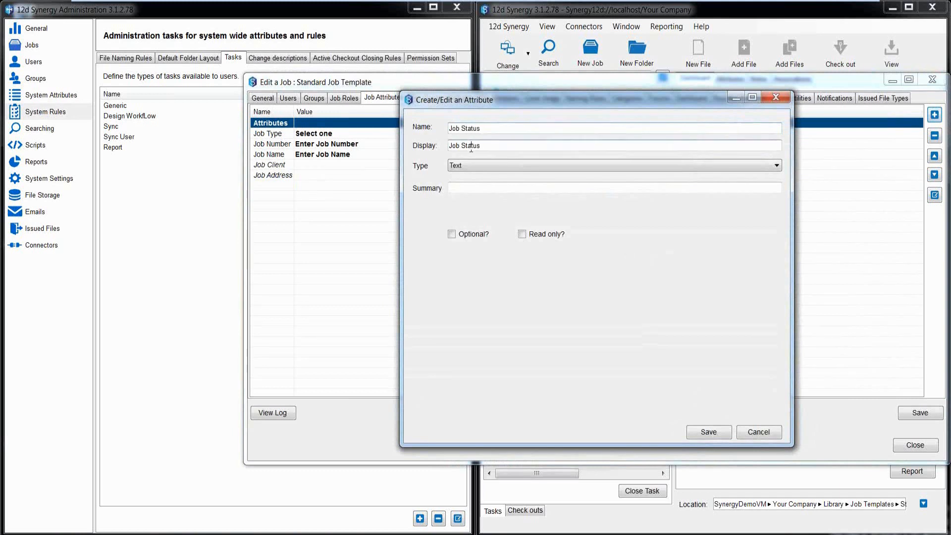
click(478, 165)
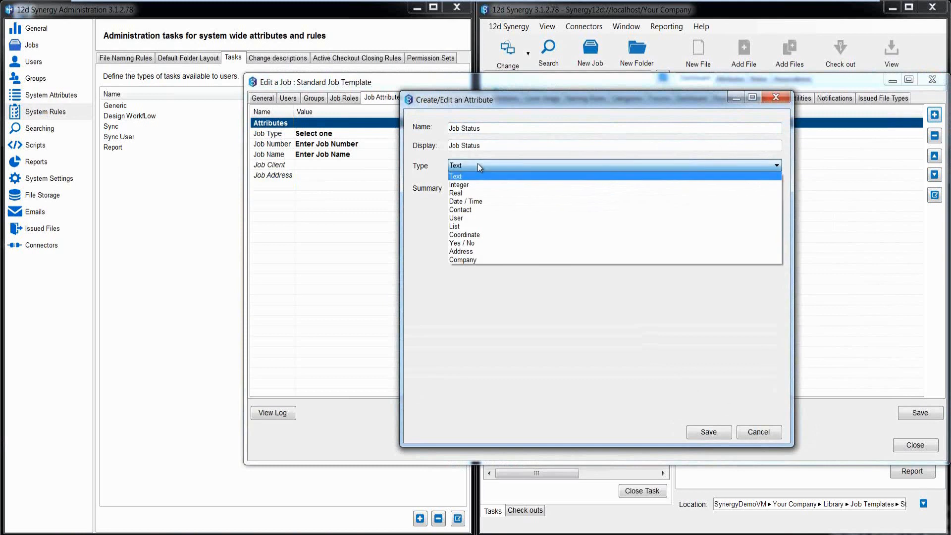
click(466, 226)
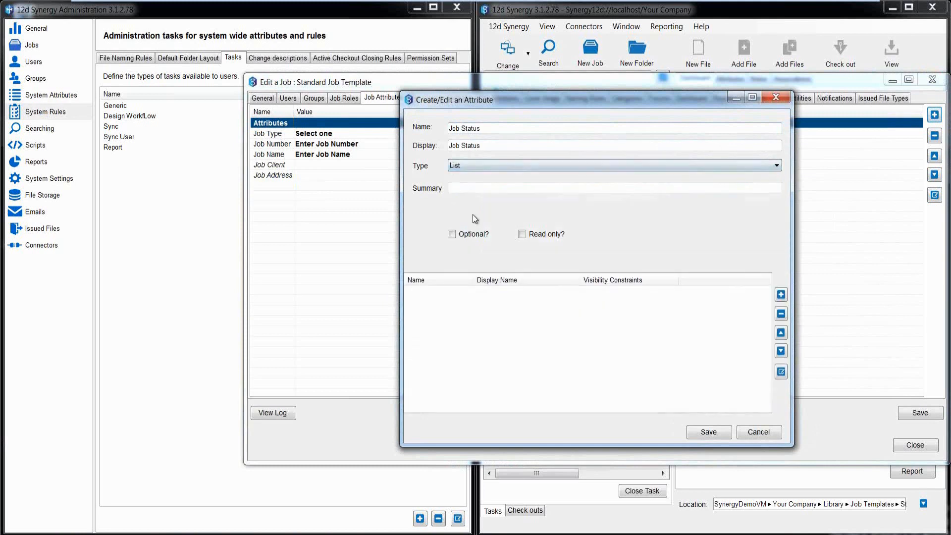
Add a list item to the Job Status attribute with the name and display name Select one.
click(781, 294)
click(546, 239)
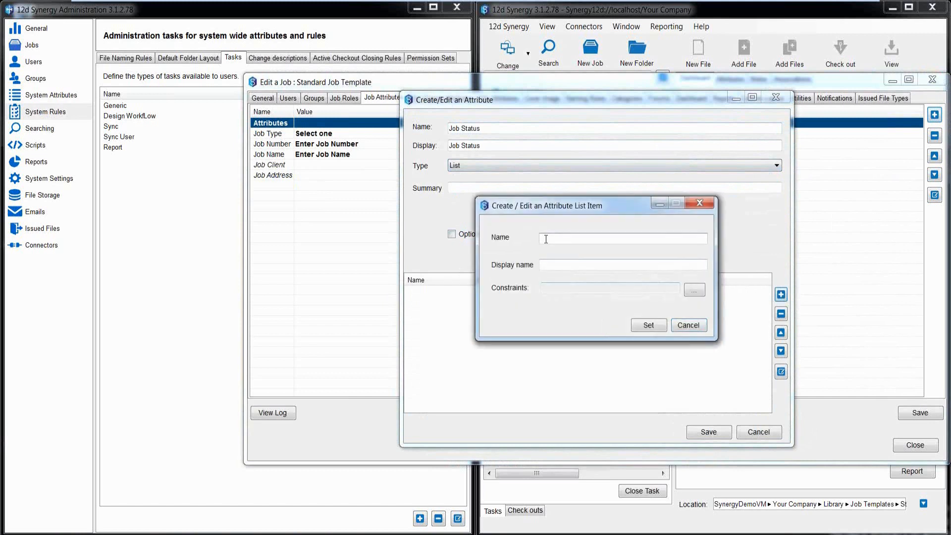
text(Select one)
drag(572, 239, 553, 239)
click(538, 266)
text(Select one)
click(638, 324)
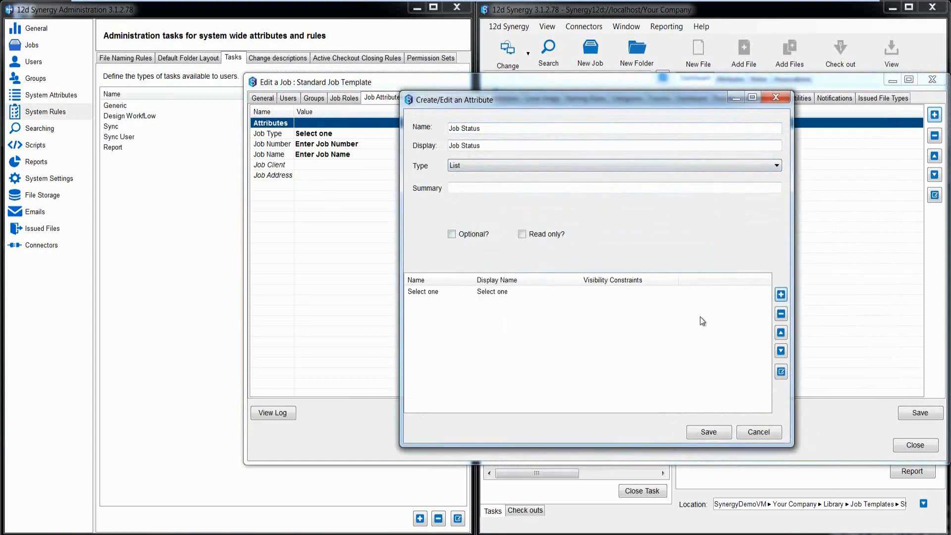
Add a list item to the Job Status attribute with the name and display name Buisness Case.
click(777, 295)
click(559, 238)
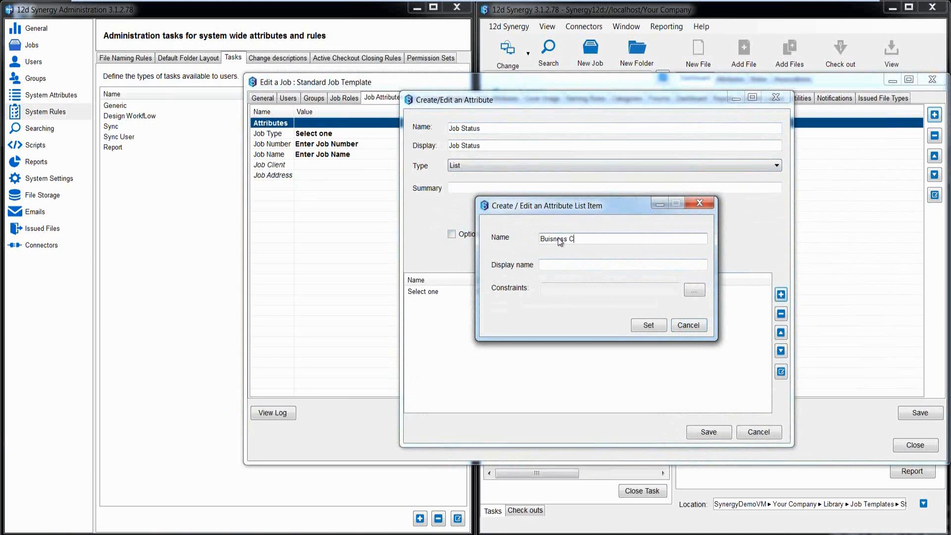
text(ase)
drag(582, 238, 540, 242)
key(ctrl+c)
click(541, 266)
key(ctrl+v)
click(647, 324)
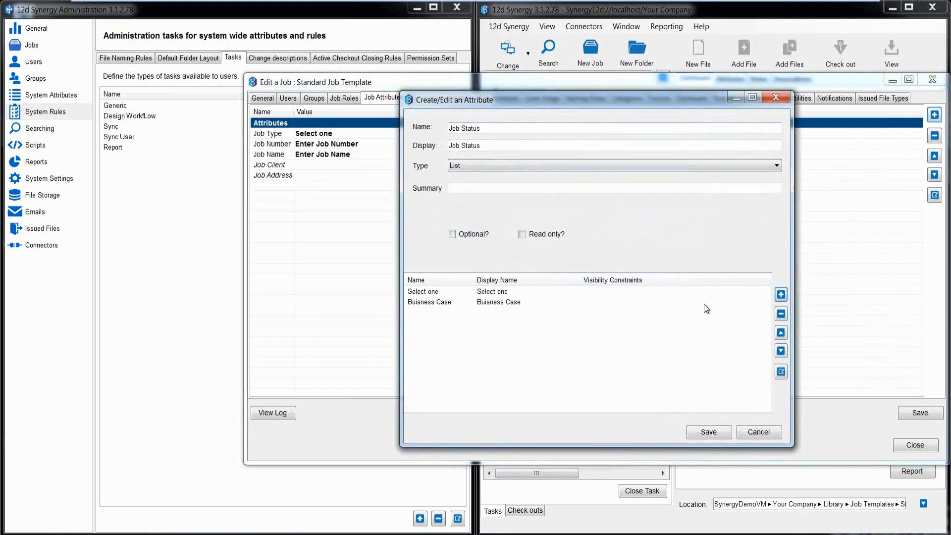
Add a list item to the Job Status attribute with the name and display name Prelim Design.
click(777, 293)
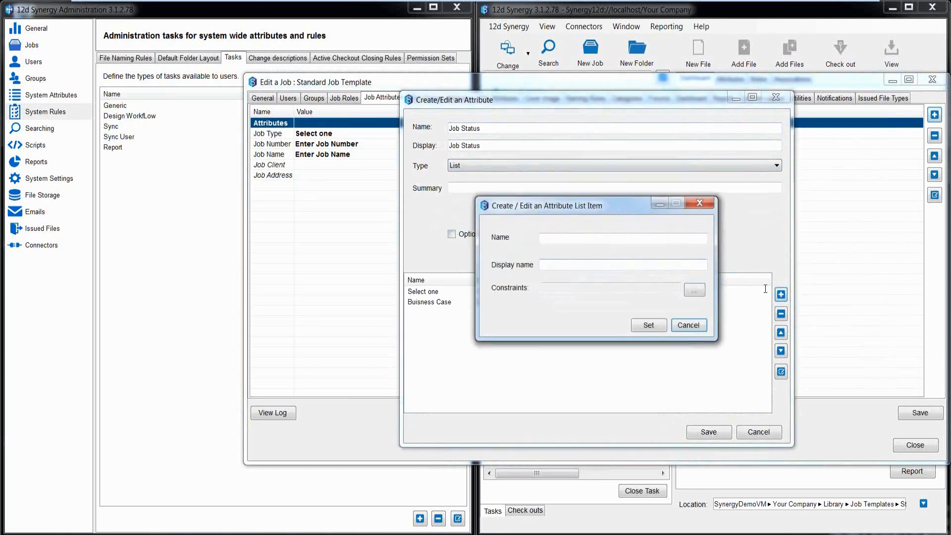
click(573, 241)
text(Prelim)
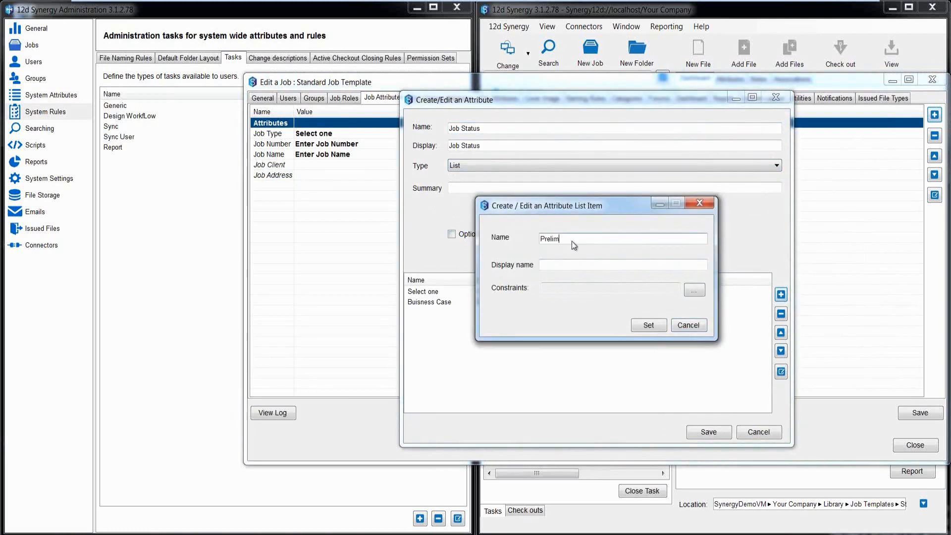
text( Design)
key(ctrl+a)
key(ctrl+c)
click(541, 265)
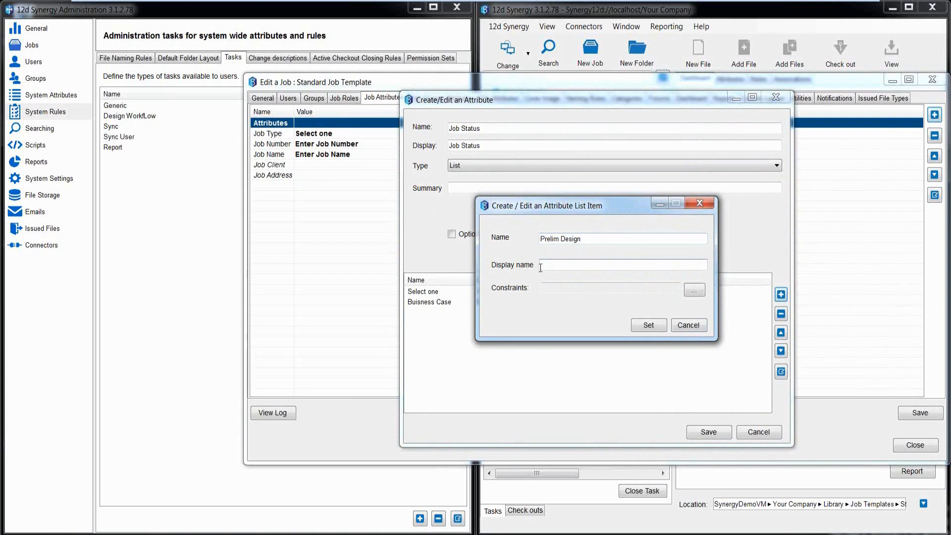
key(ctrl+v)
click(648, 325)
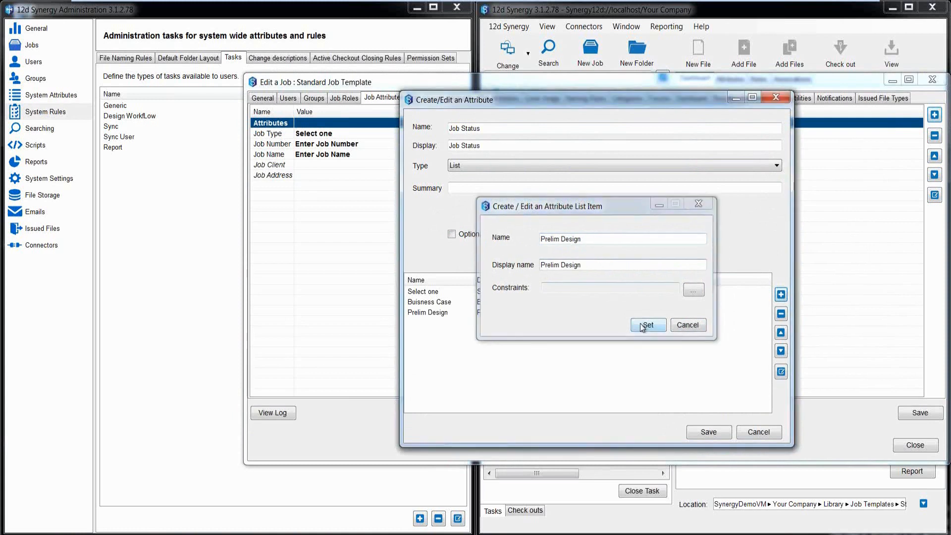
Add a list item to the Job Status attribute with the name and display name Detail Design.
click(777, 295)
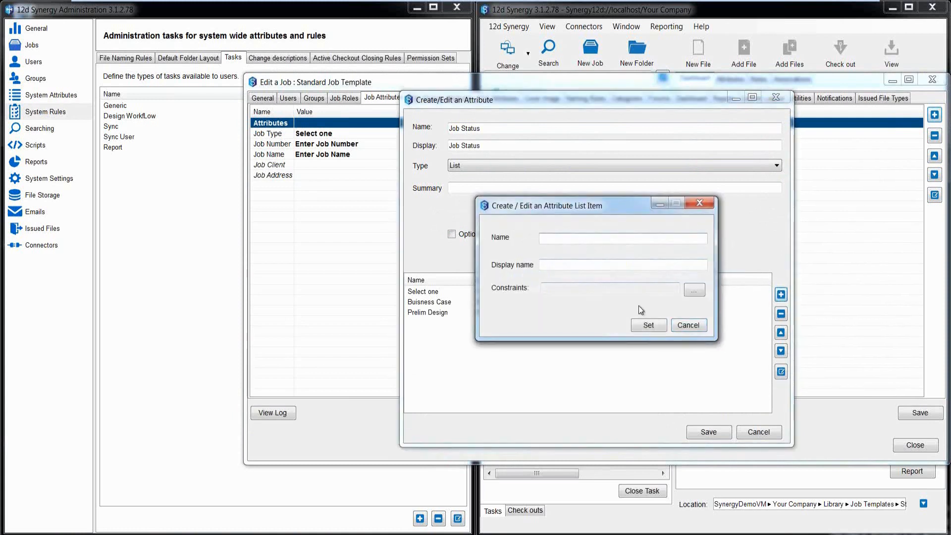
text(Detail Design)
drag(589, 237, 501, 248)
key(ctrl+c)
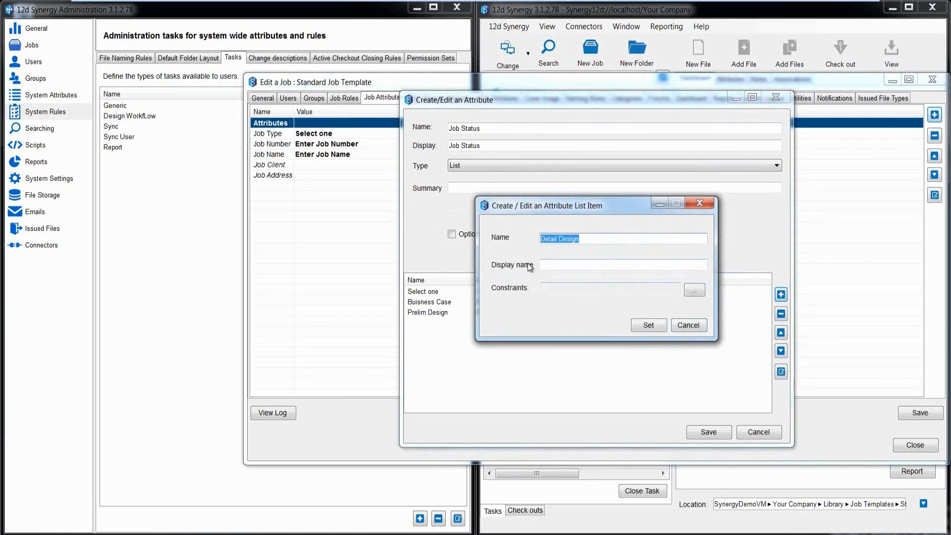
click(549, 265)
key(ctrl+v)
click(647, 324)
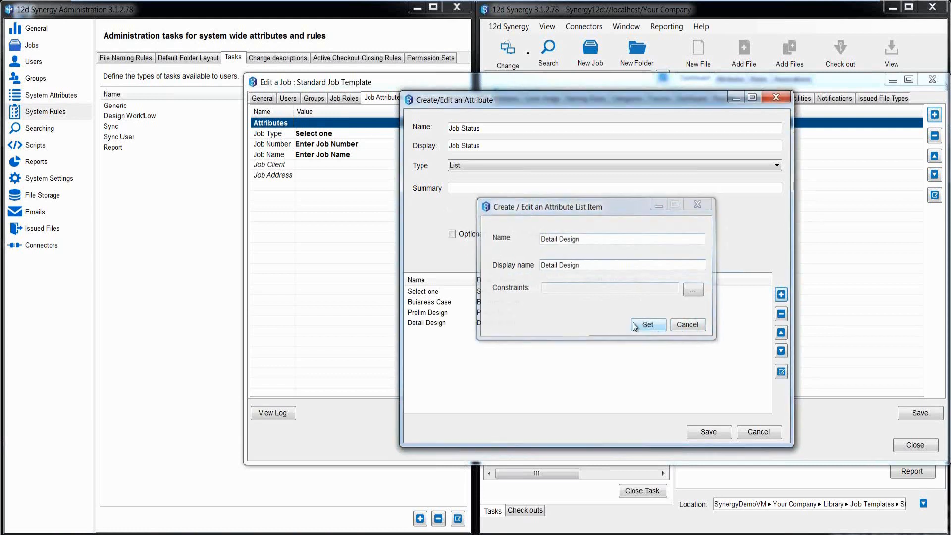
Add a list item to the Job Status attribute with the name and display name Construction.
click(780, 294)
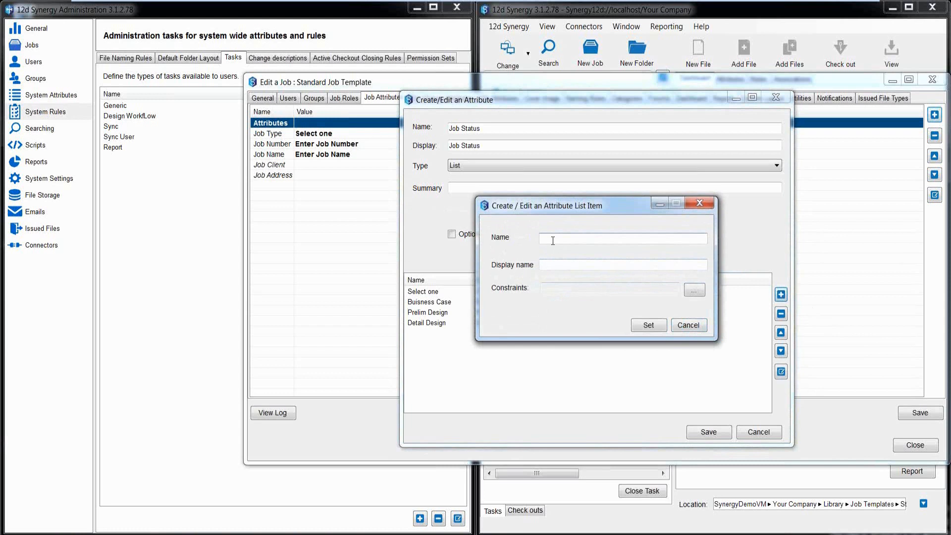
text(Construction)
double_click(551, 240)
key(ctrl+c)
key(Tab)
key(ctrl+v)
click(649, 325)
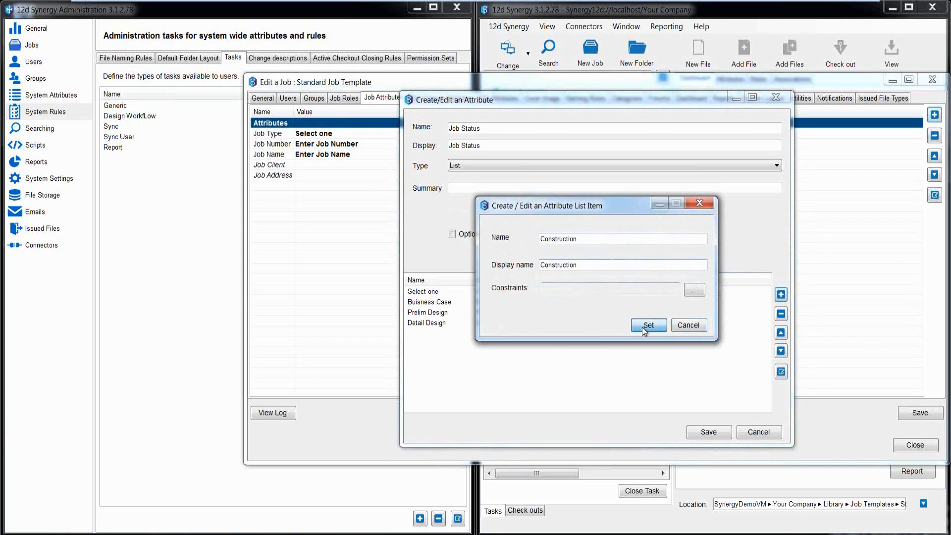
Add a list item to the Job Status attribute with the name and display name Complete.
click(780, 294)
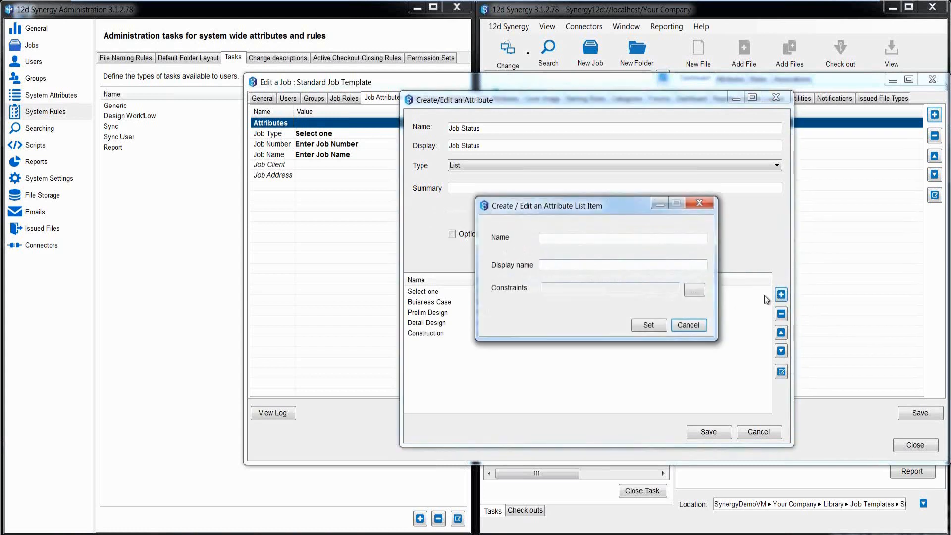
text(Complete)
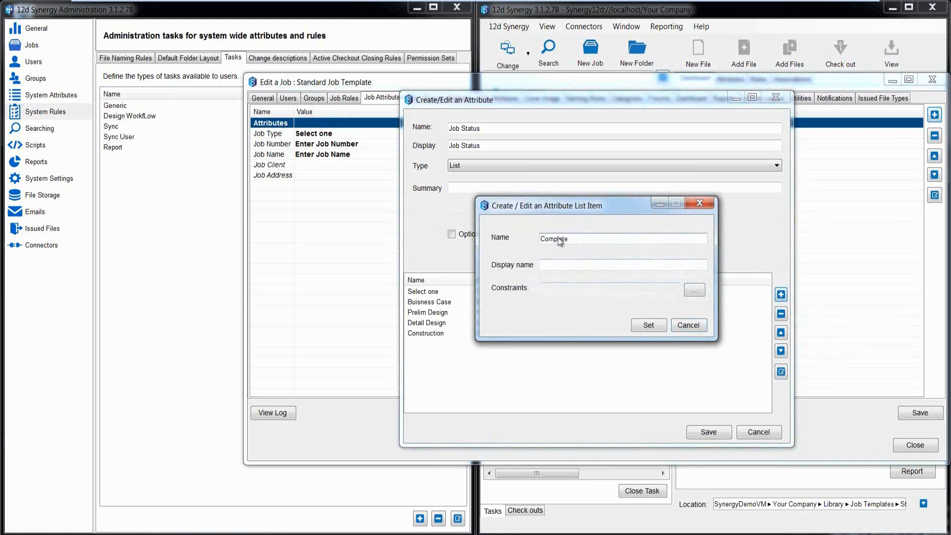
key(shift+Left)
key(shift+Left)
key(Tab)
text(Complete)
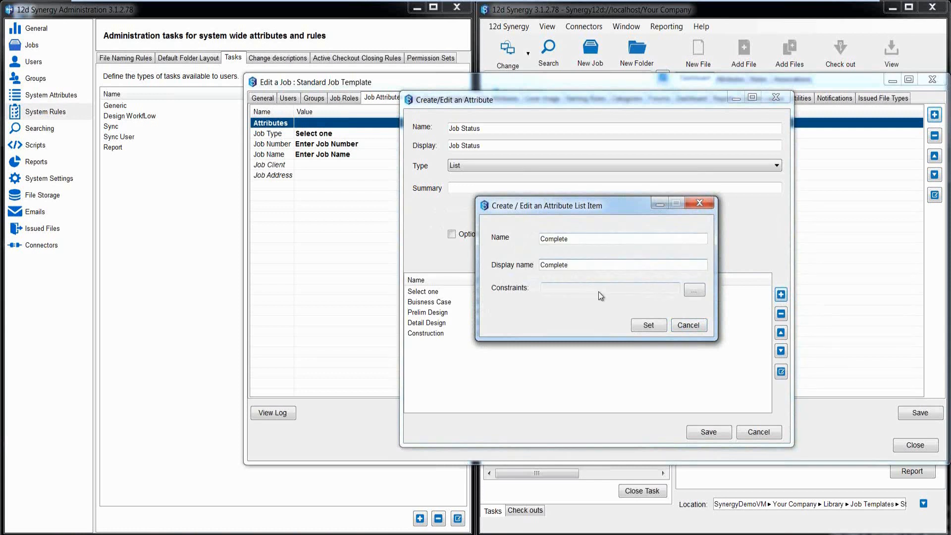
click(648, 326)
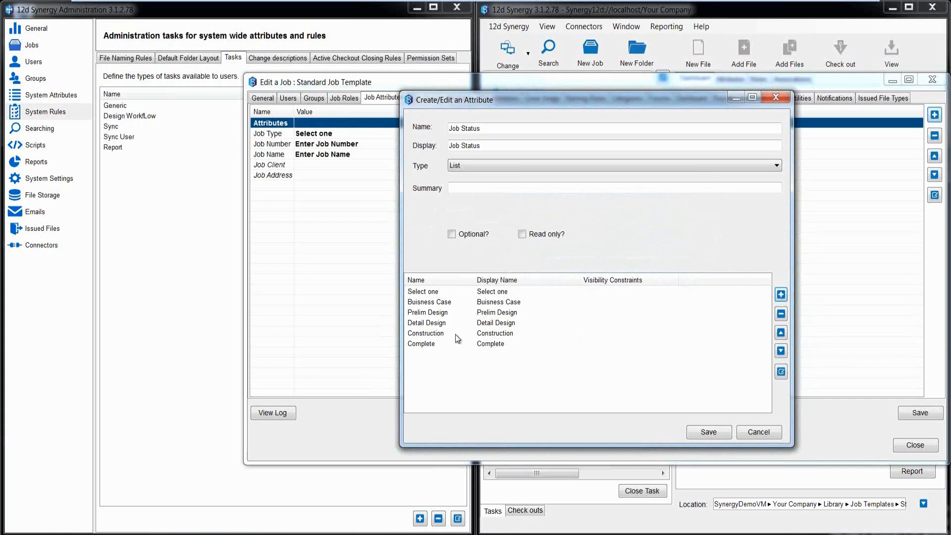
Save the Job Status attribute, set its value to Select one, and save and close the Standard Job Template.
click(708, 432)
click(314, 190)
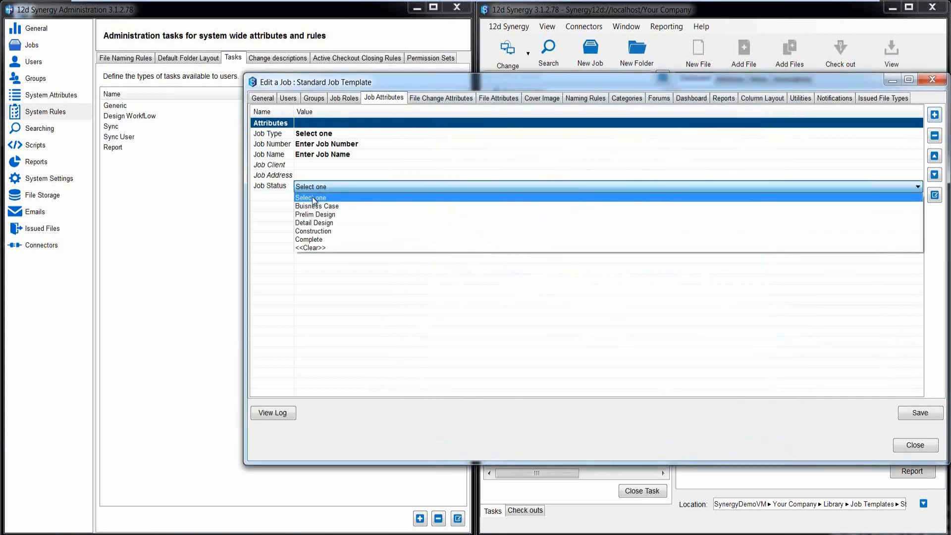
click(313, 198)
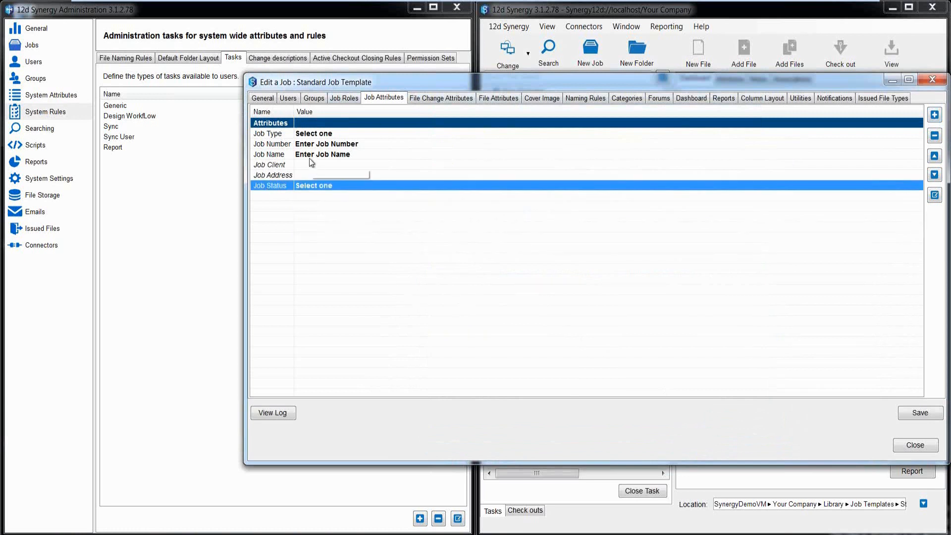
click(920, 413)
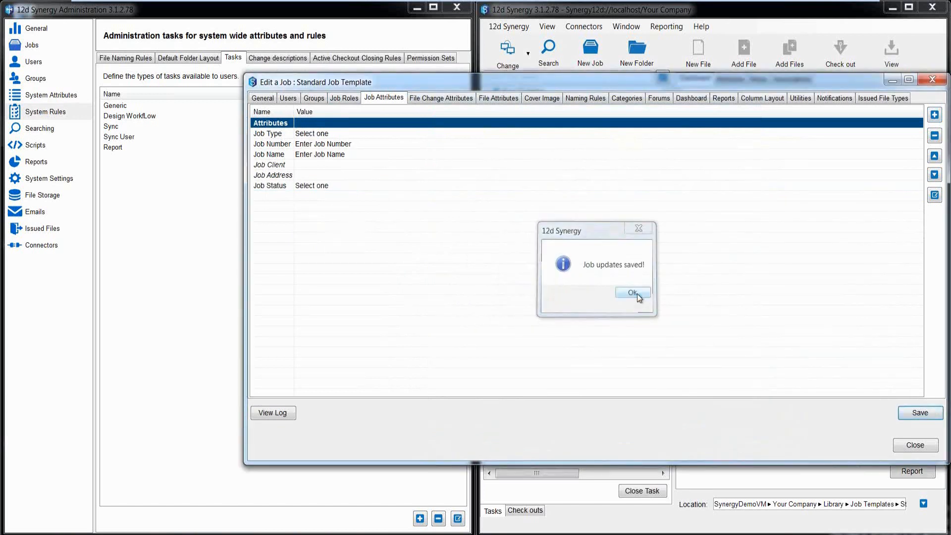
click(634, 293)
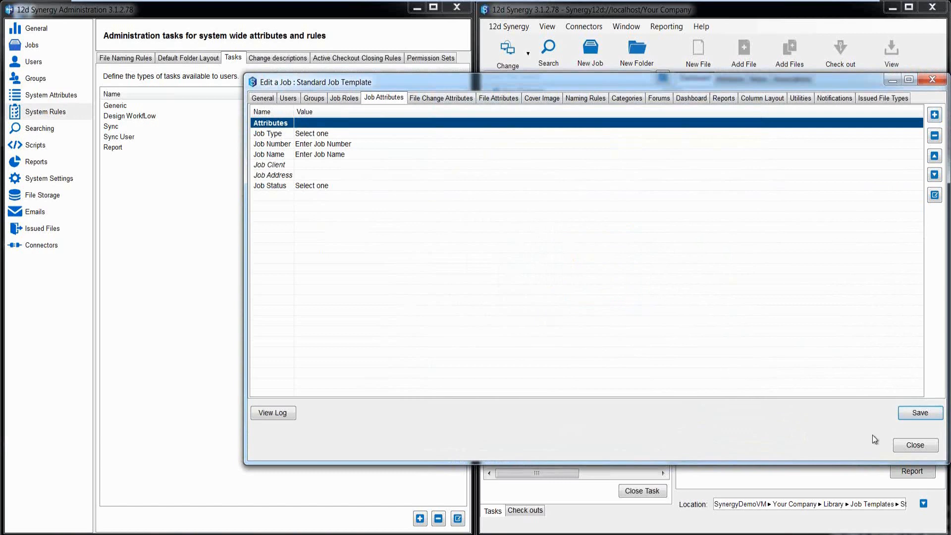
click(911, 445)
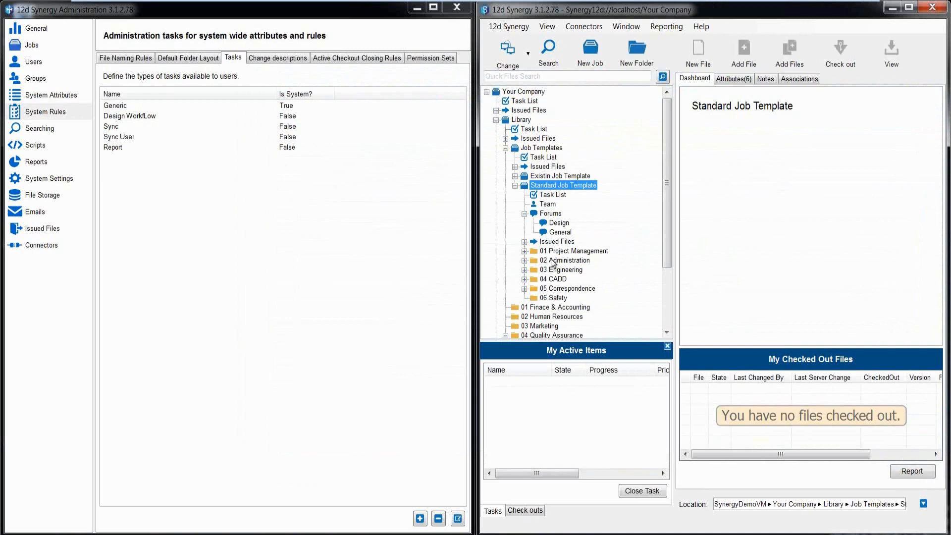
Open the Existin Job Template for editing and try to correct its job name to Existing Job Template.
click(533, 177)
right_click(534, 179)
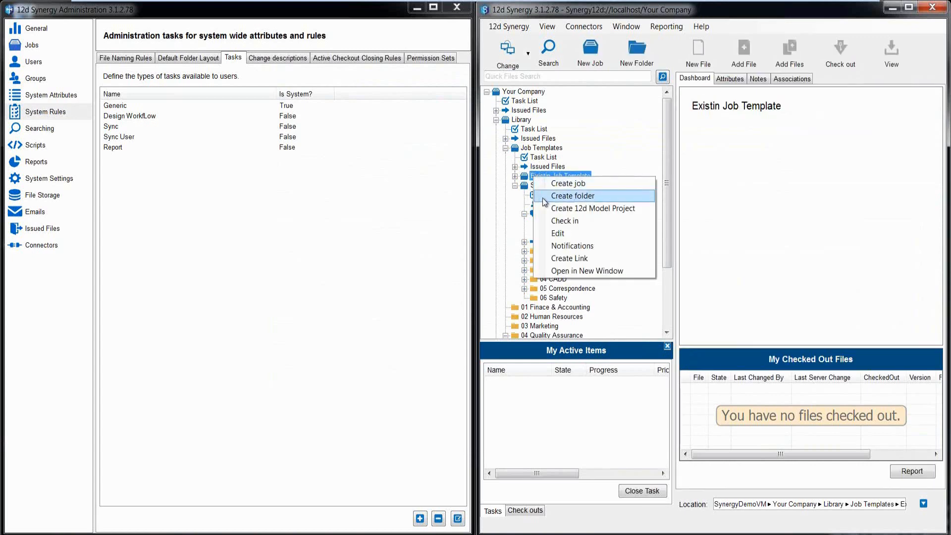
click(555, 233)
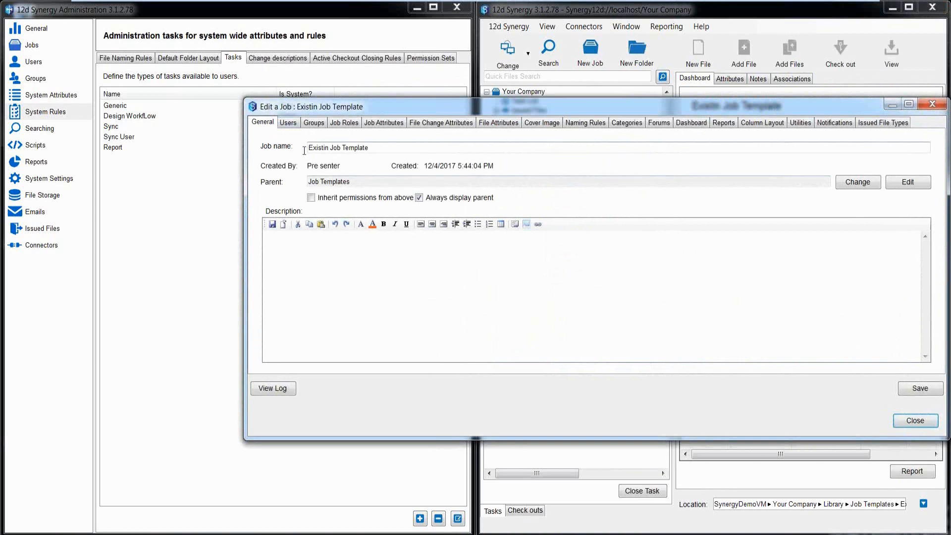
click(329, 150)
text(g)
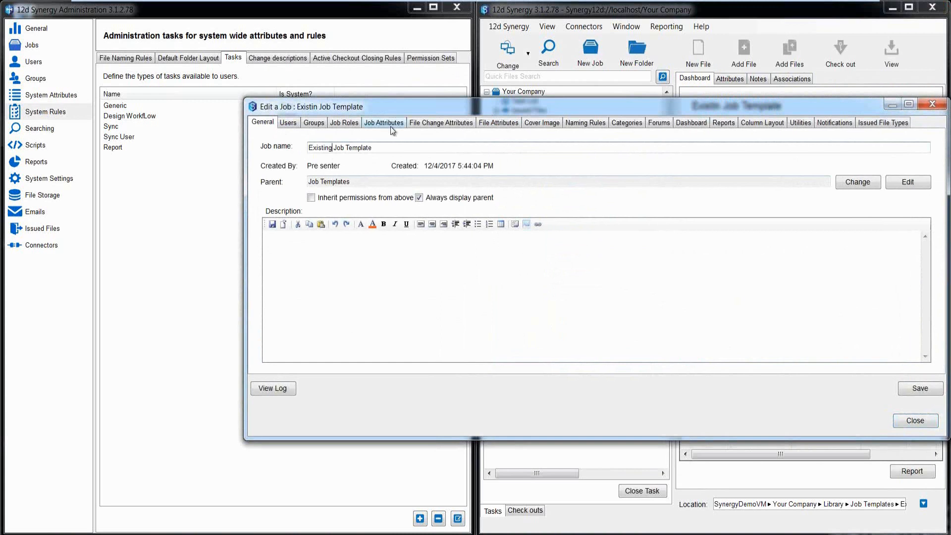
Copy the job attributes from the Standard Job Template onto the Existin Job Template.
click(801, 125)
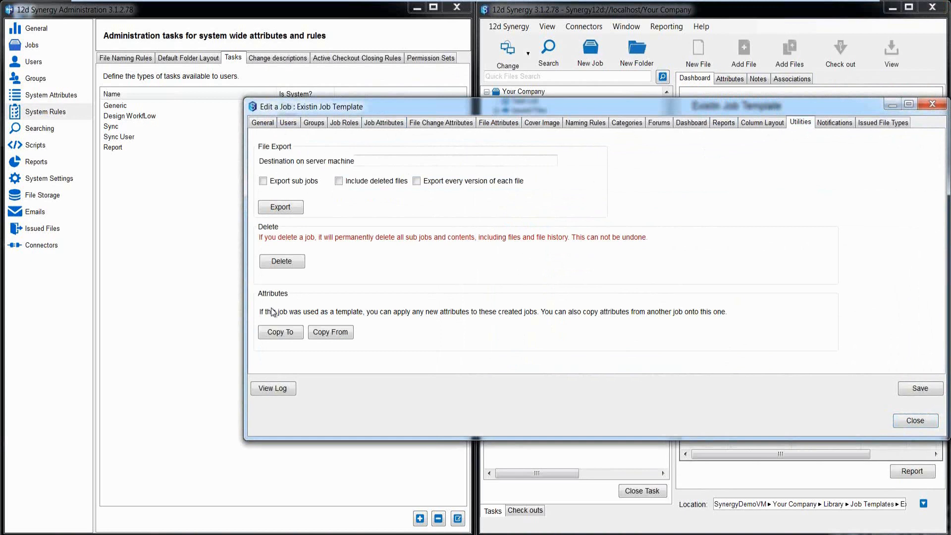
click(327, 332)
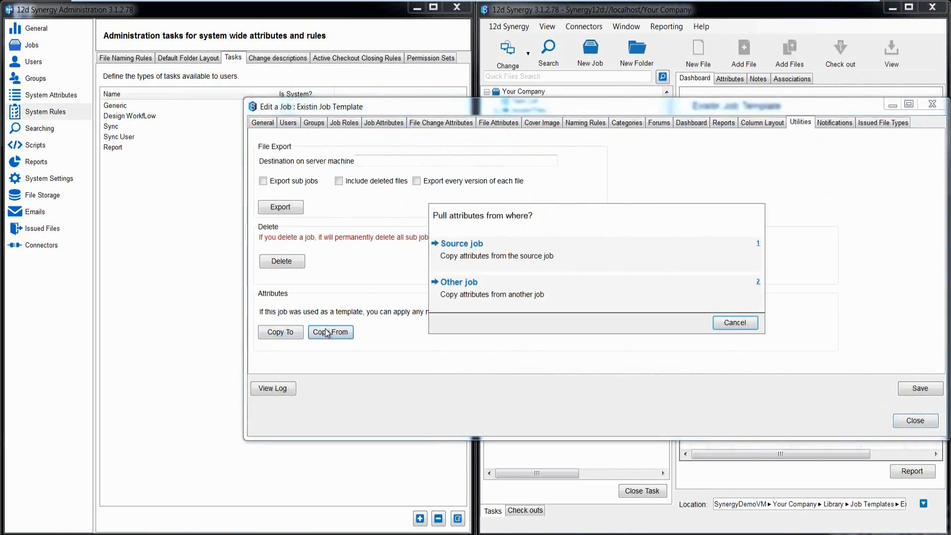
click(455, 294)
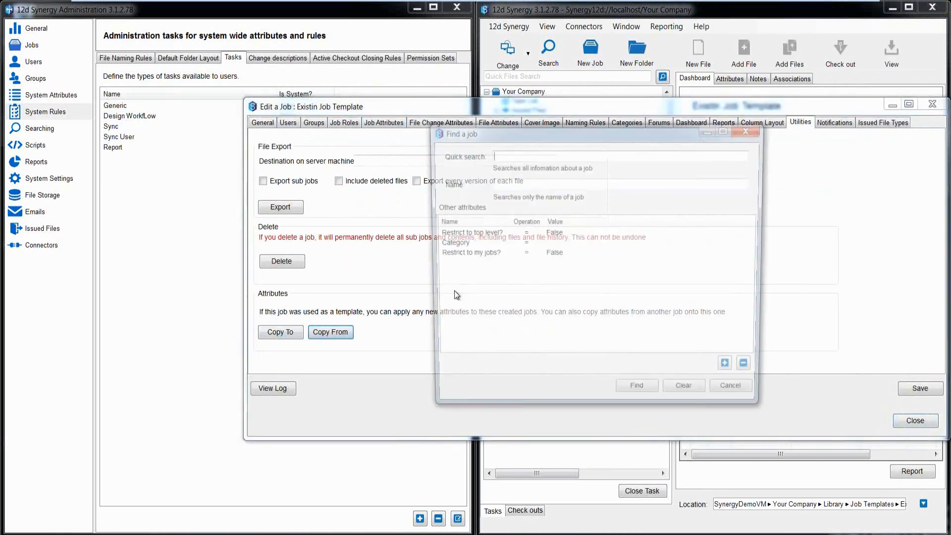
click(633, 396)
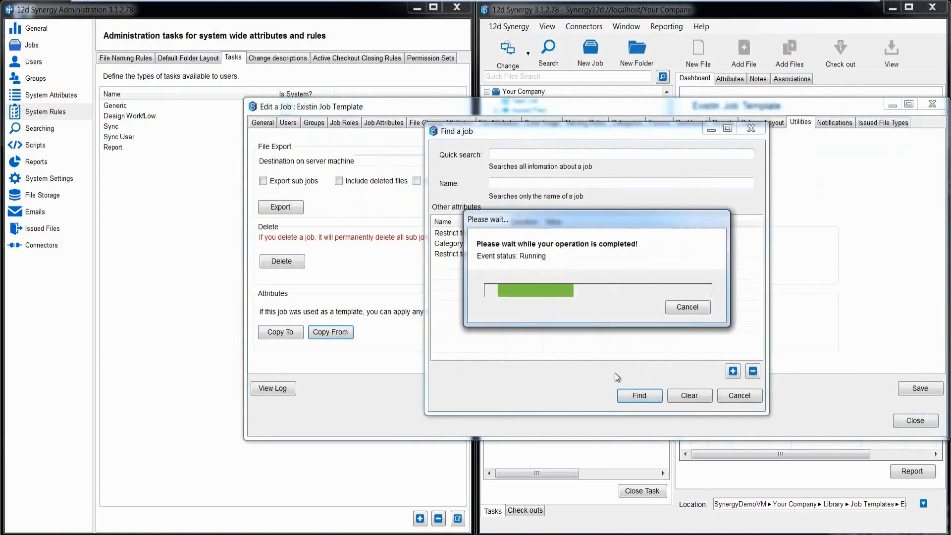
click(401, 144)
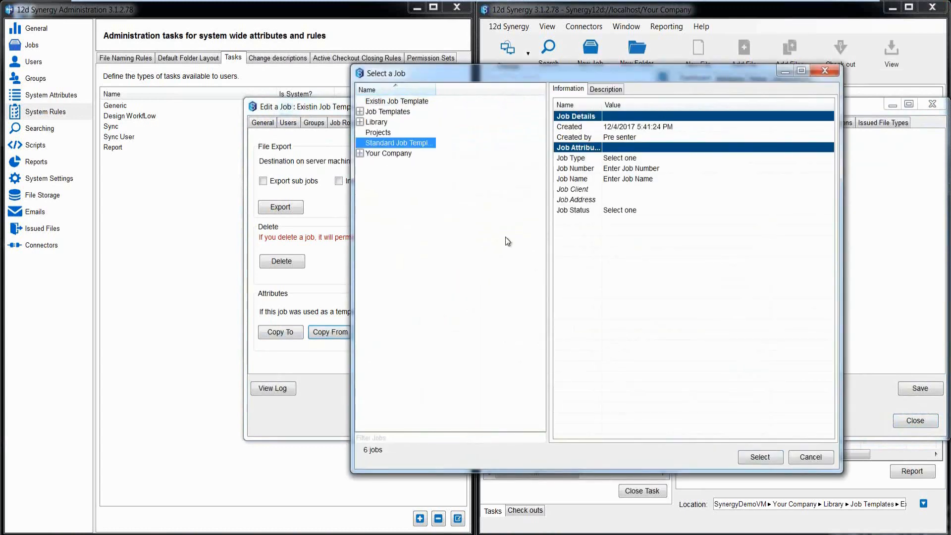
click(751, 457)
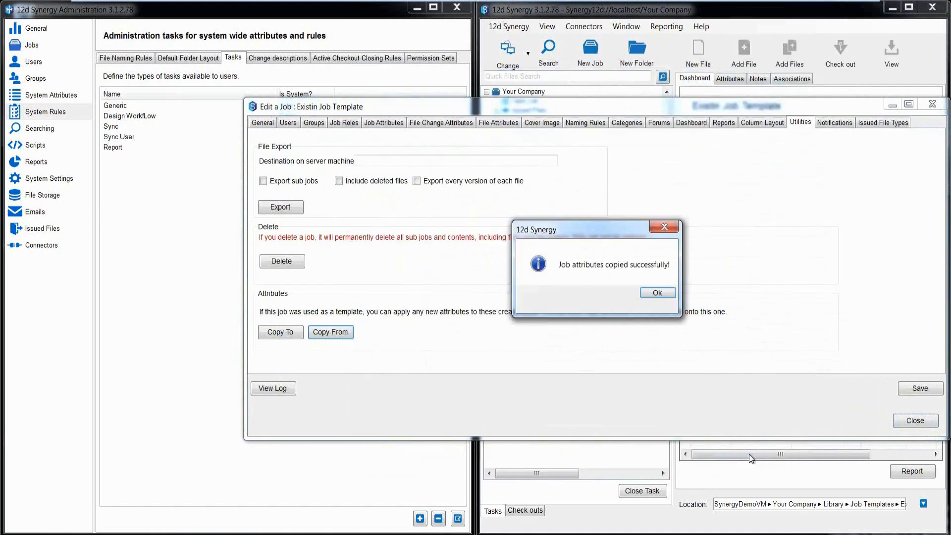
click(648, 293)
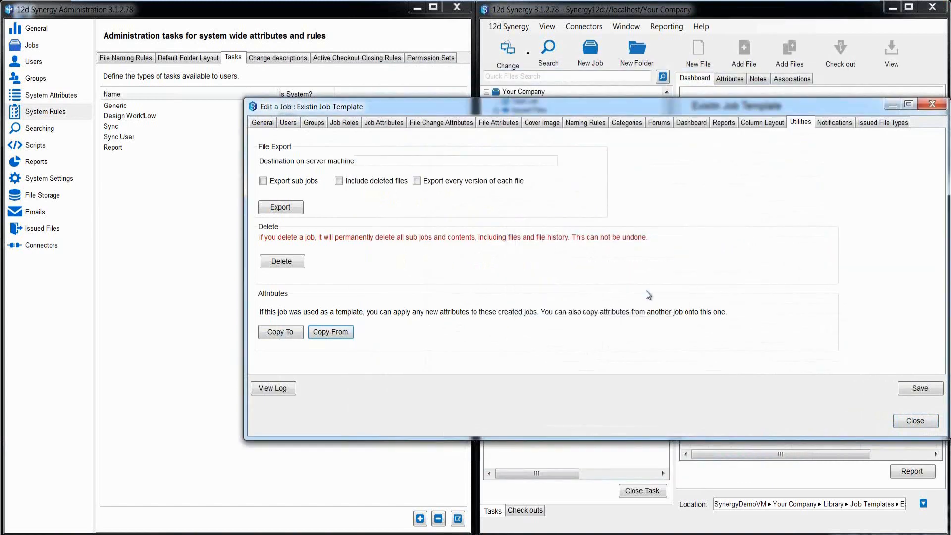
Check the copied job attributes, then save and close the Existin Job Template.
click(377, 123)
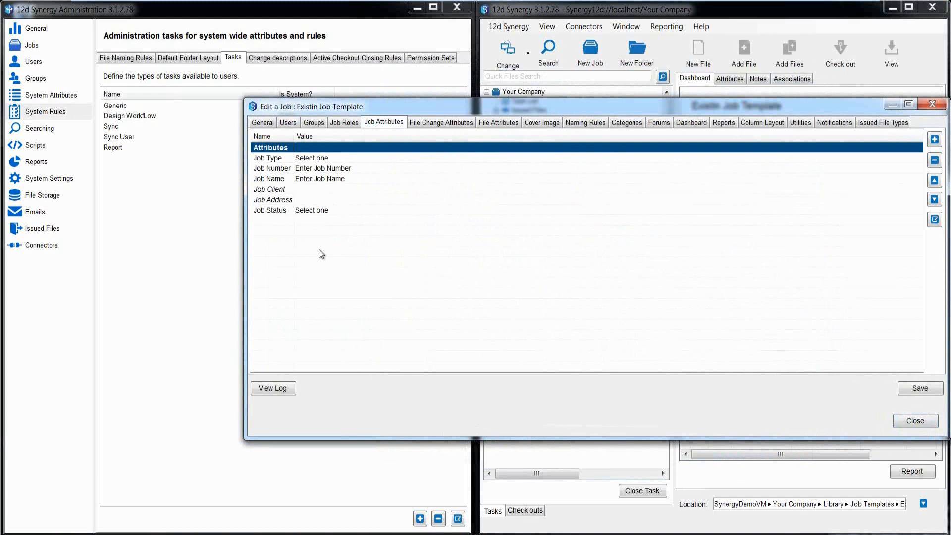
click(922, 390)
click(626, 292)
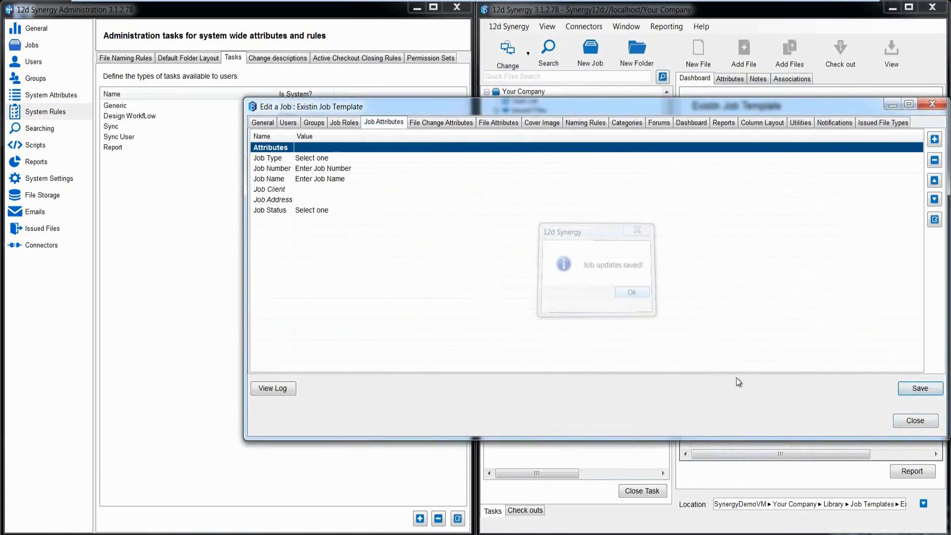
click(903, 421)
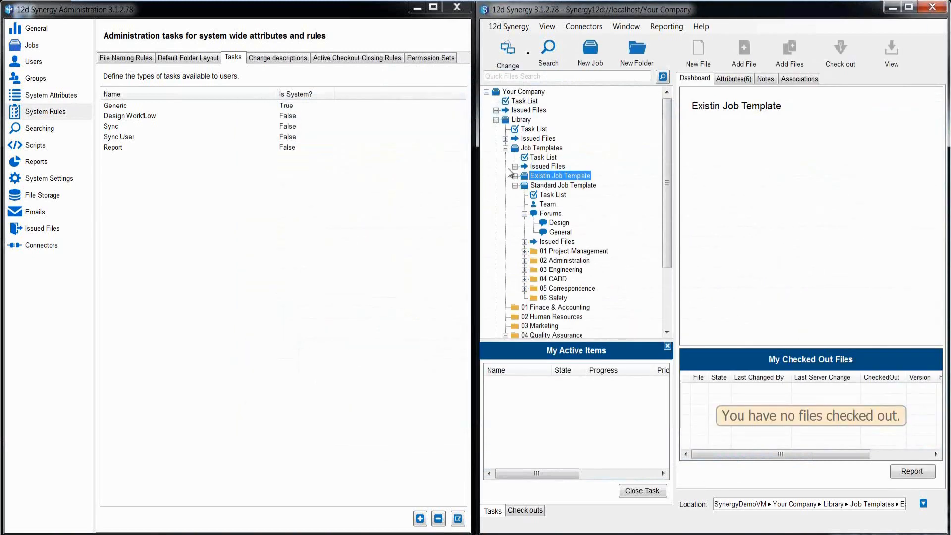
Rename the Existin Job Template to Existing Job Template, save it, and refresh the Job Templates branch of the job tree.
click(505, 148)
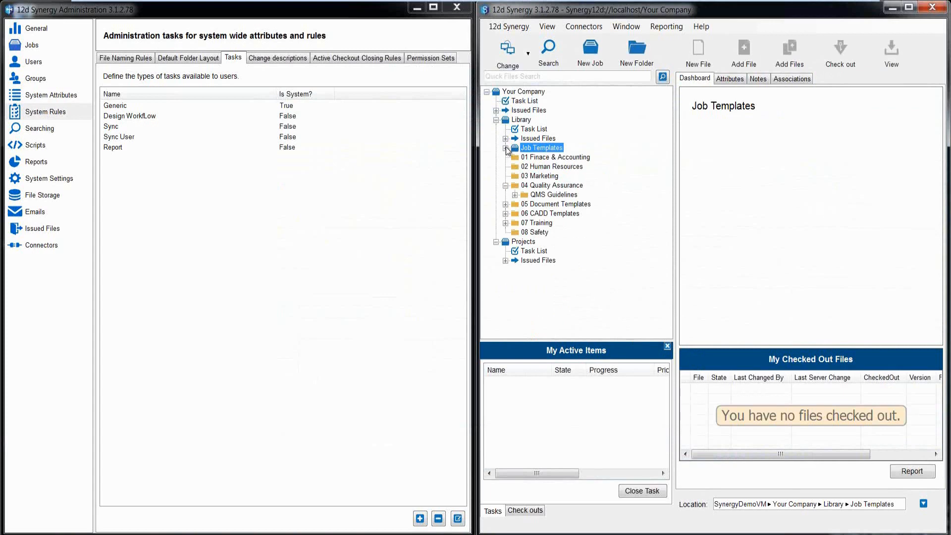
click(505, 147)
right_click(539, 176)
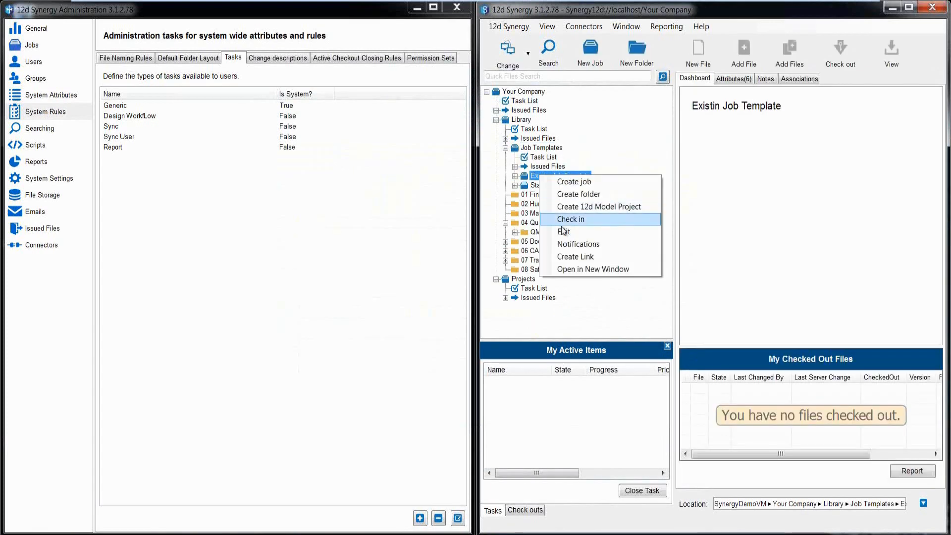
click(564, 231)
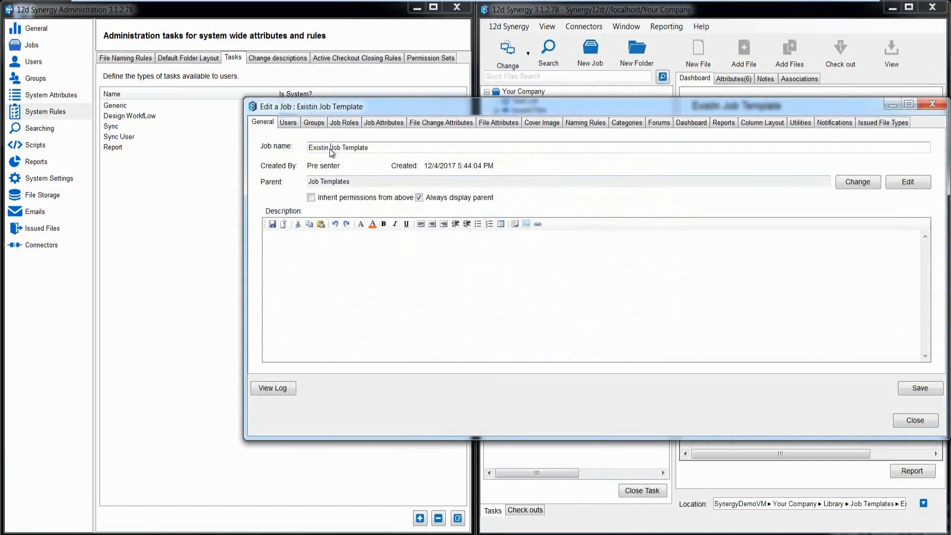
text(g)
click(902, 387)
click(633, 291)
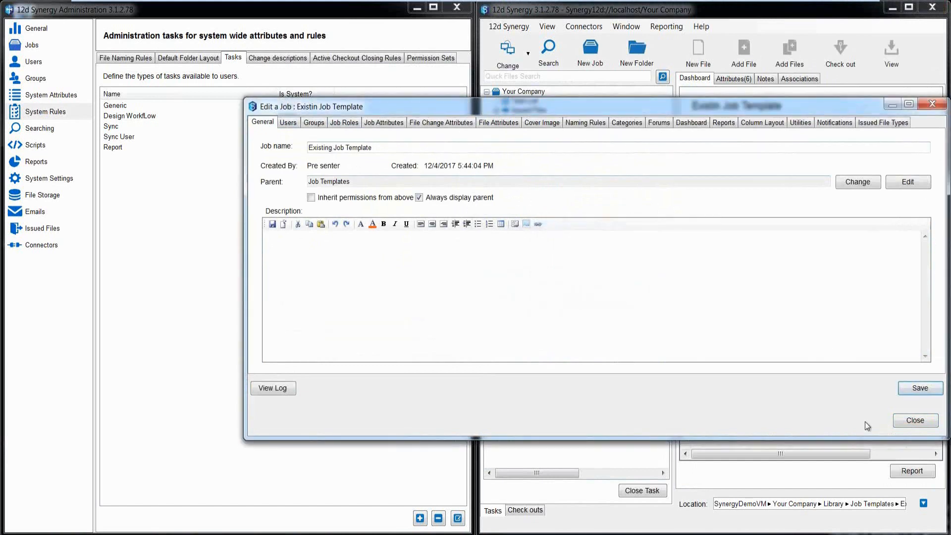
click(913, 420)
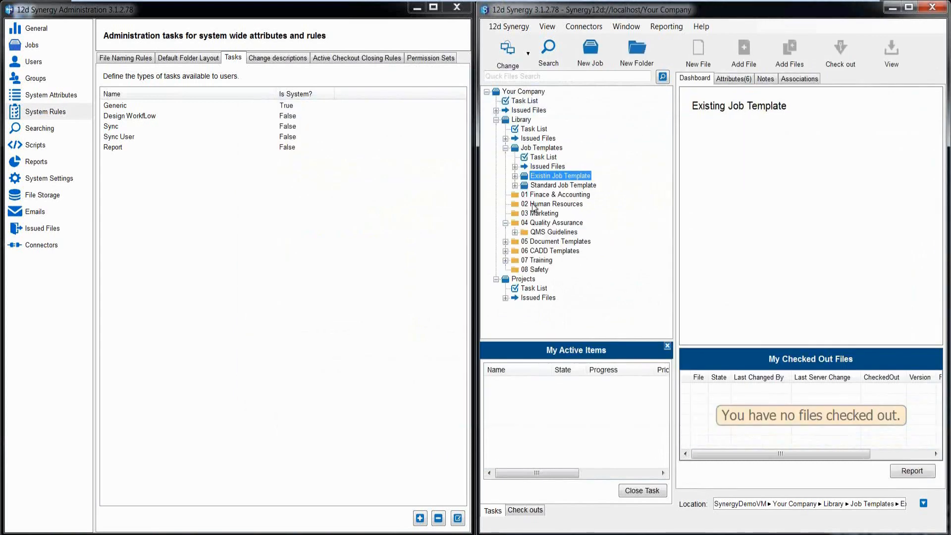
click(505, 147)
click(505, 148)
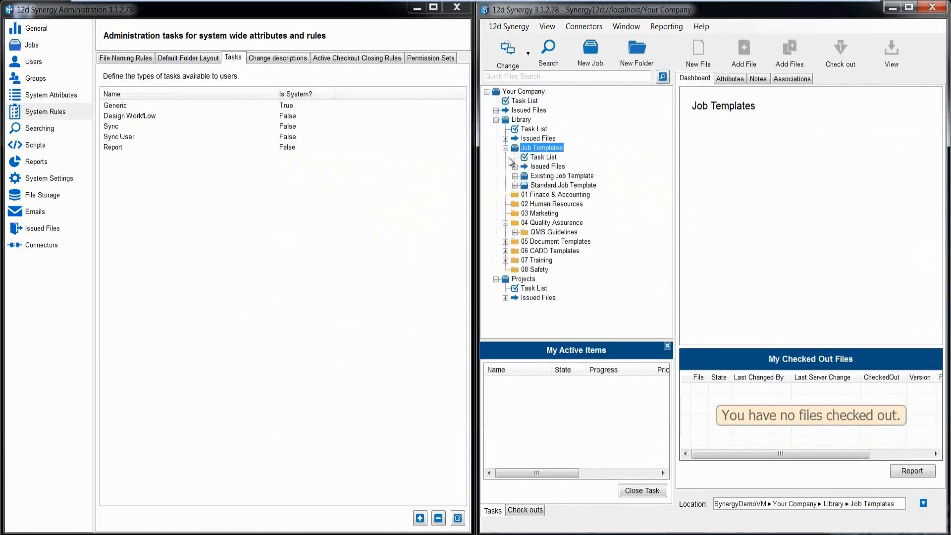